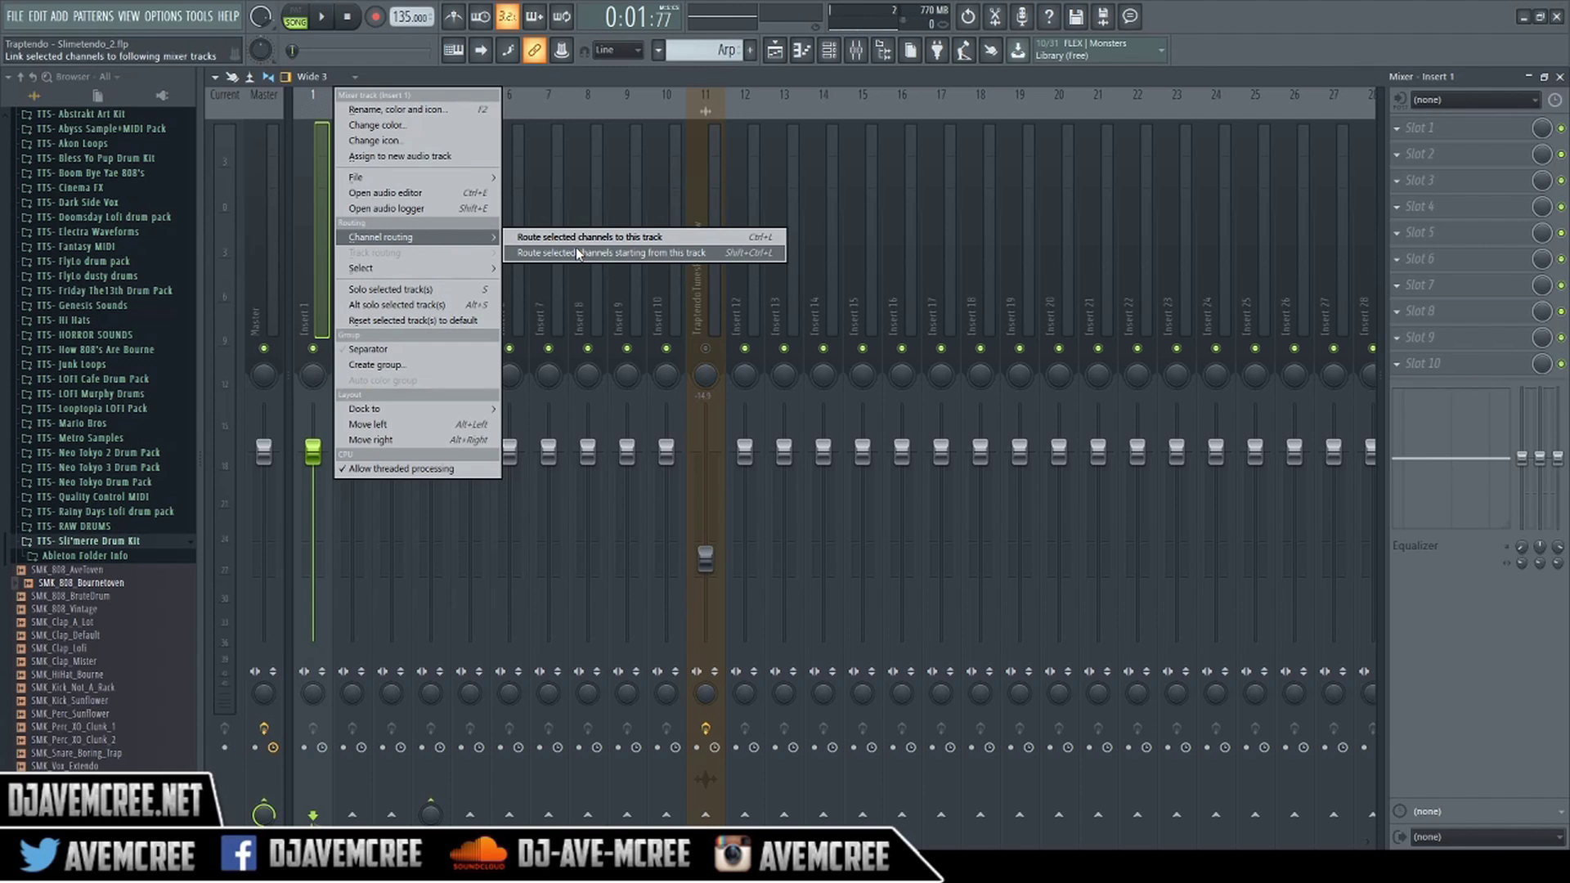
- Route the selected channels to consecutive mixer tracks starting from Insert 1 and play the song briefly to check the signal
left_click(576, 250)
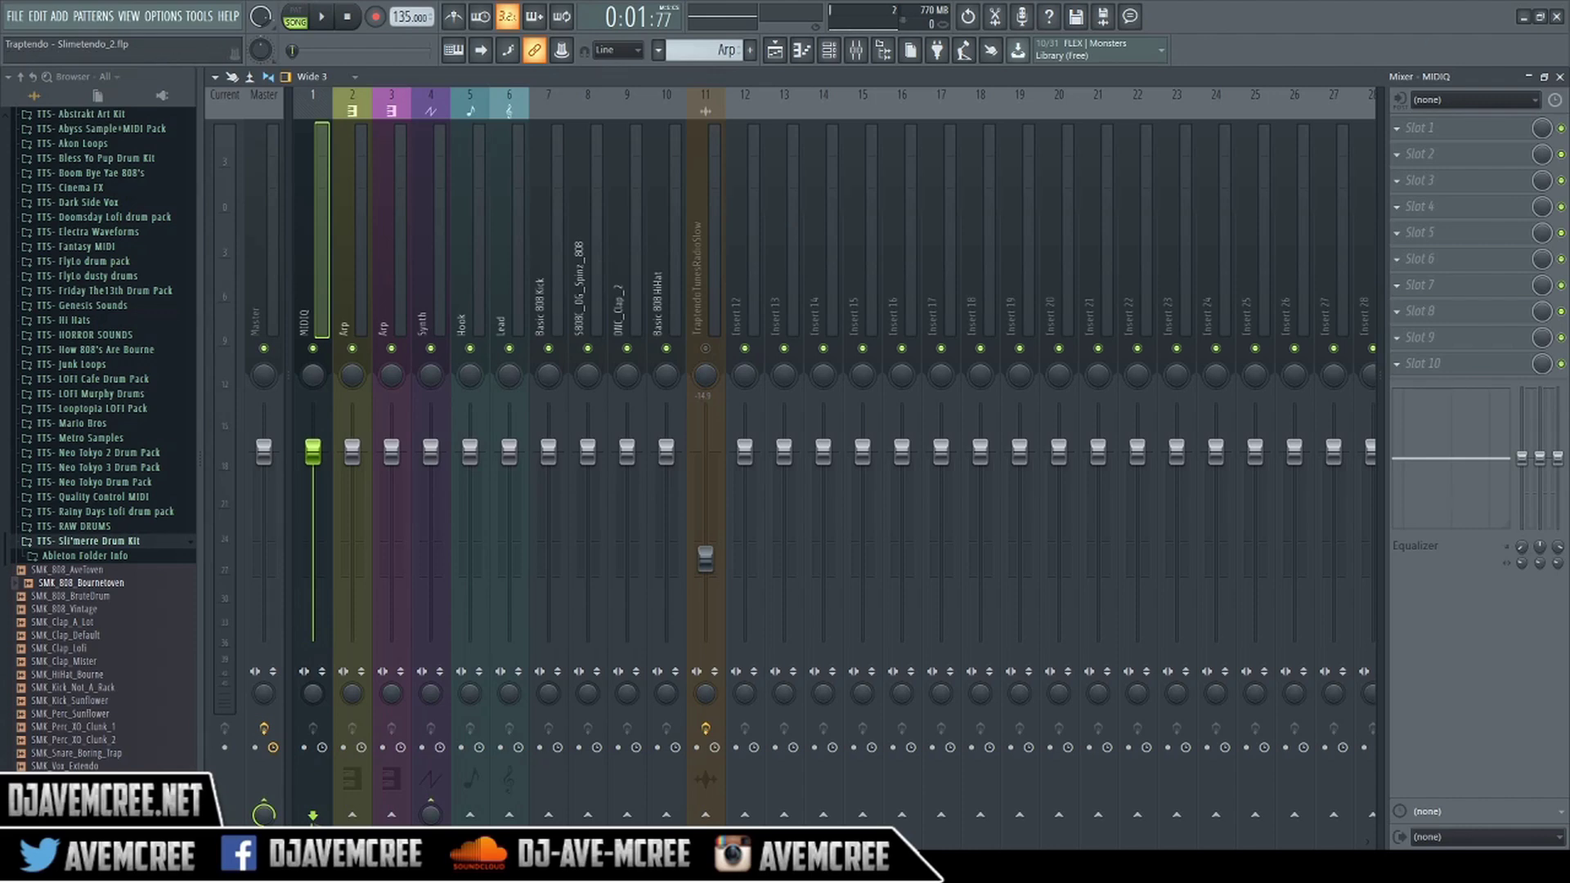
left_click(1561, 76)
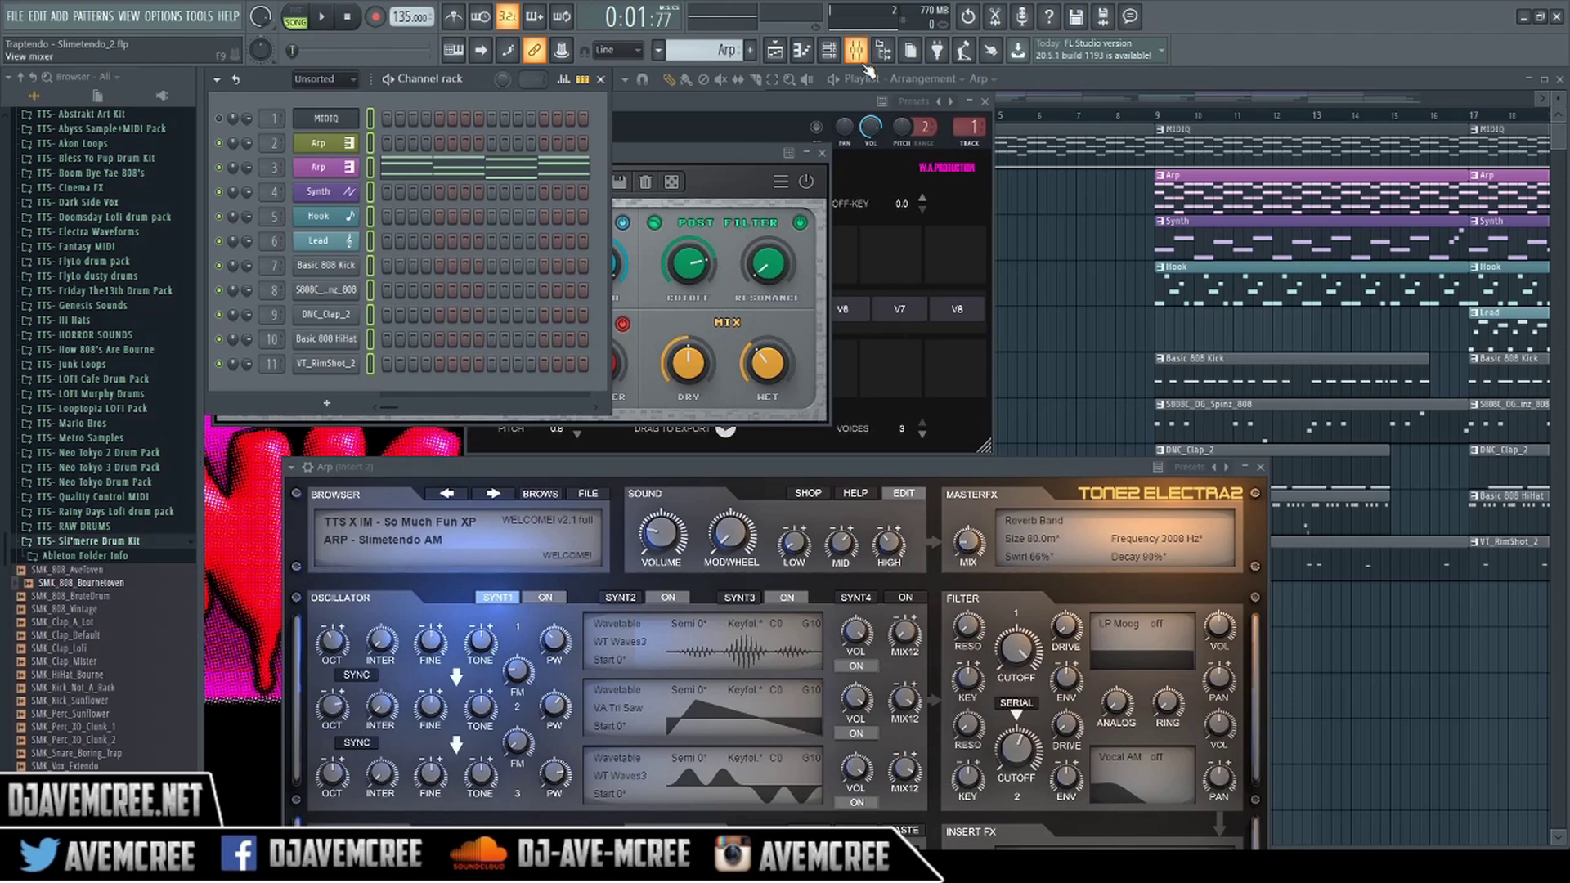
left_click(865, 64)
key("space")
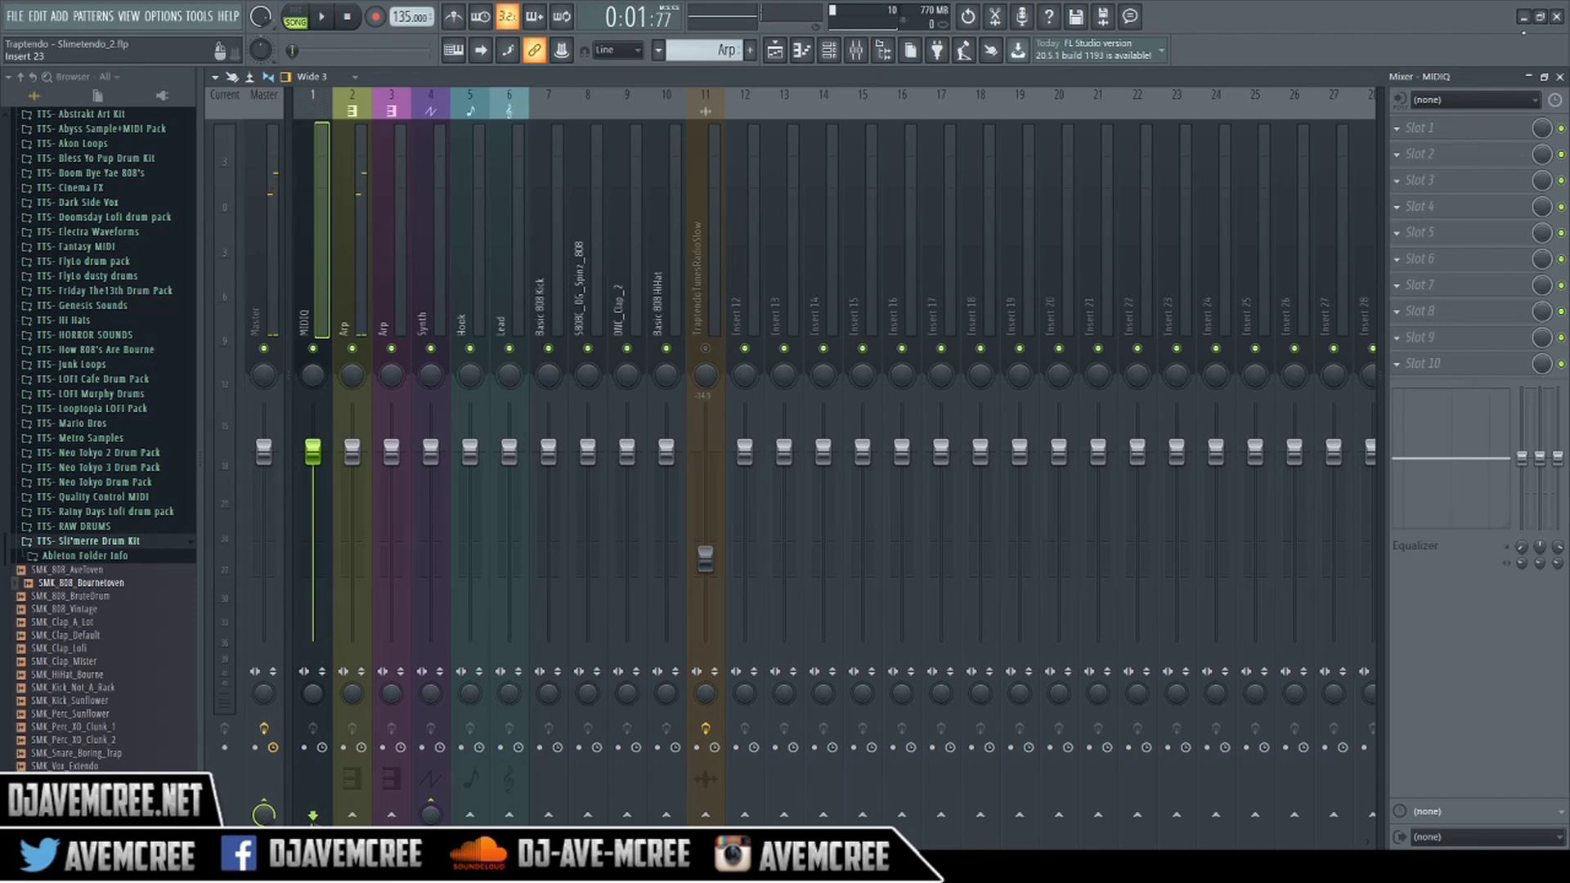
- Select bars 9 to 17 in the playlist and play that section while viewing the mixer levels
left_click(1560, 77)
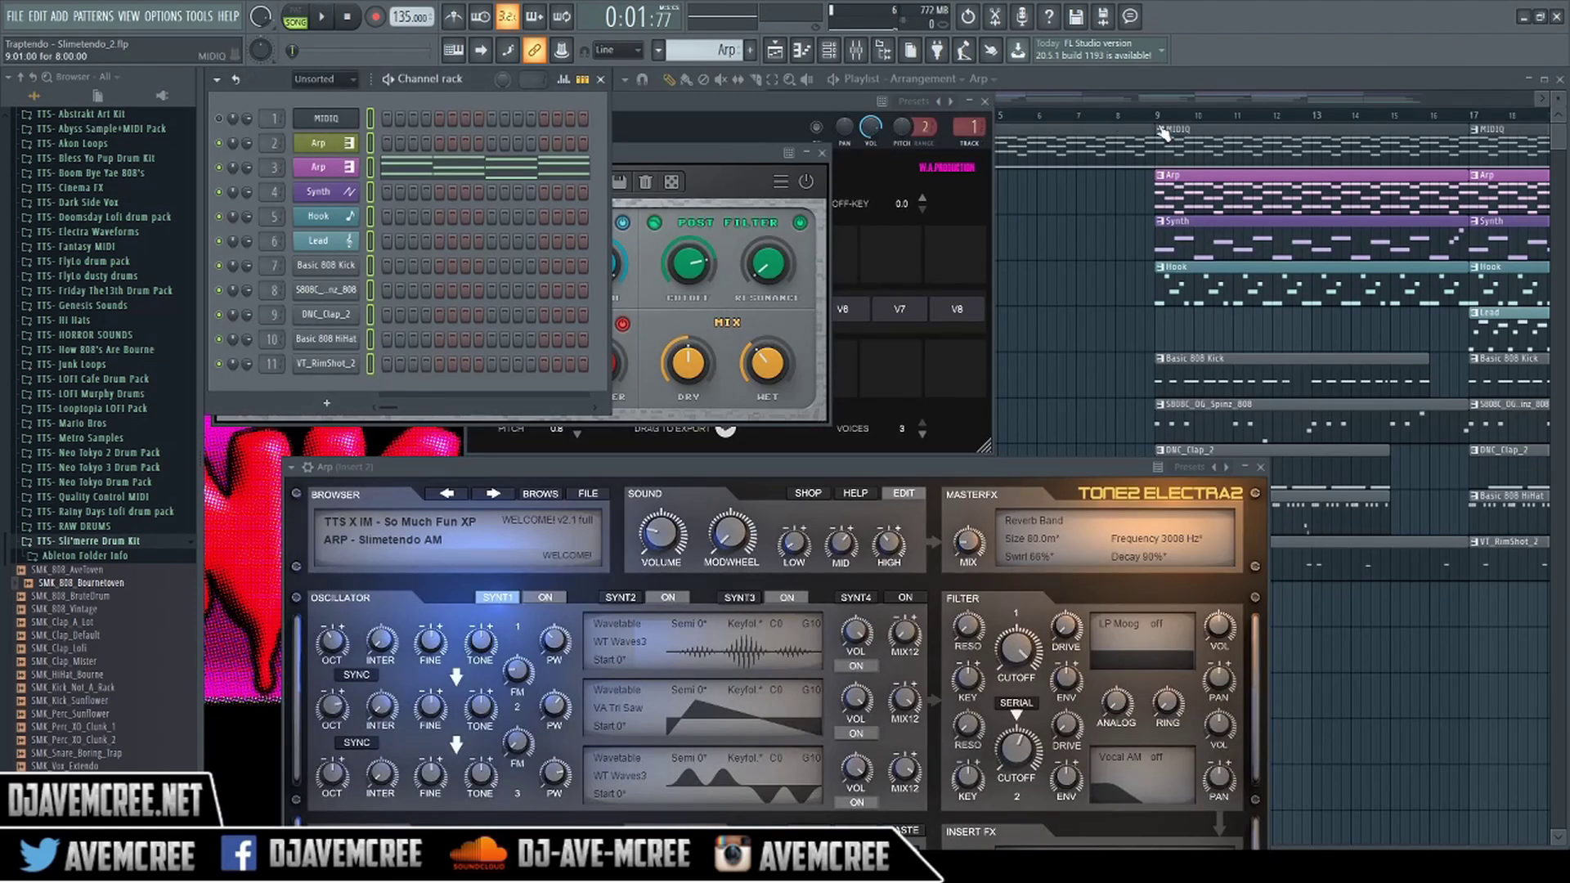
left_click_drag(1160, 125, 1472, 127)
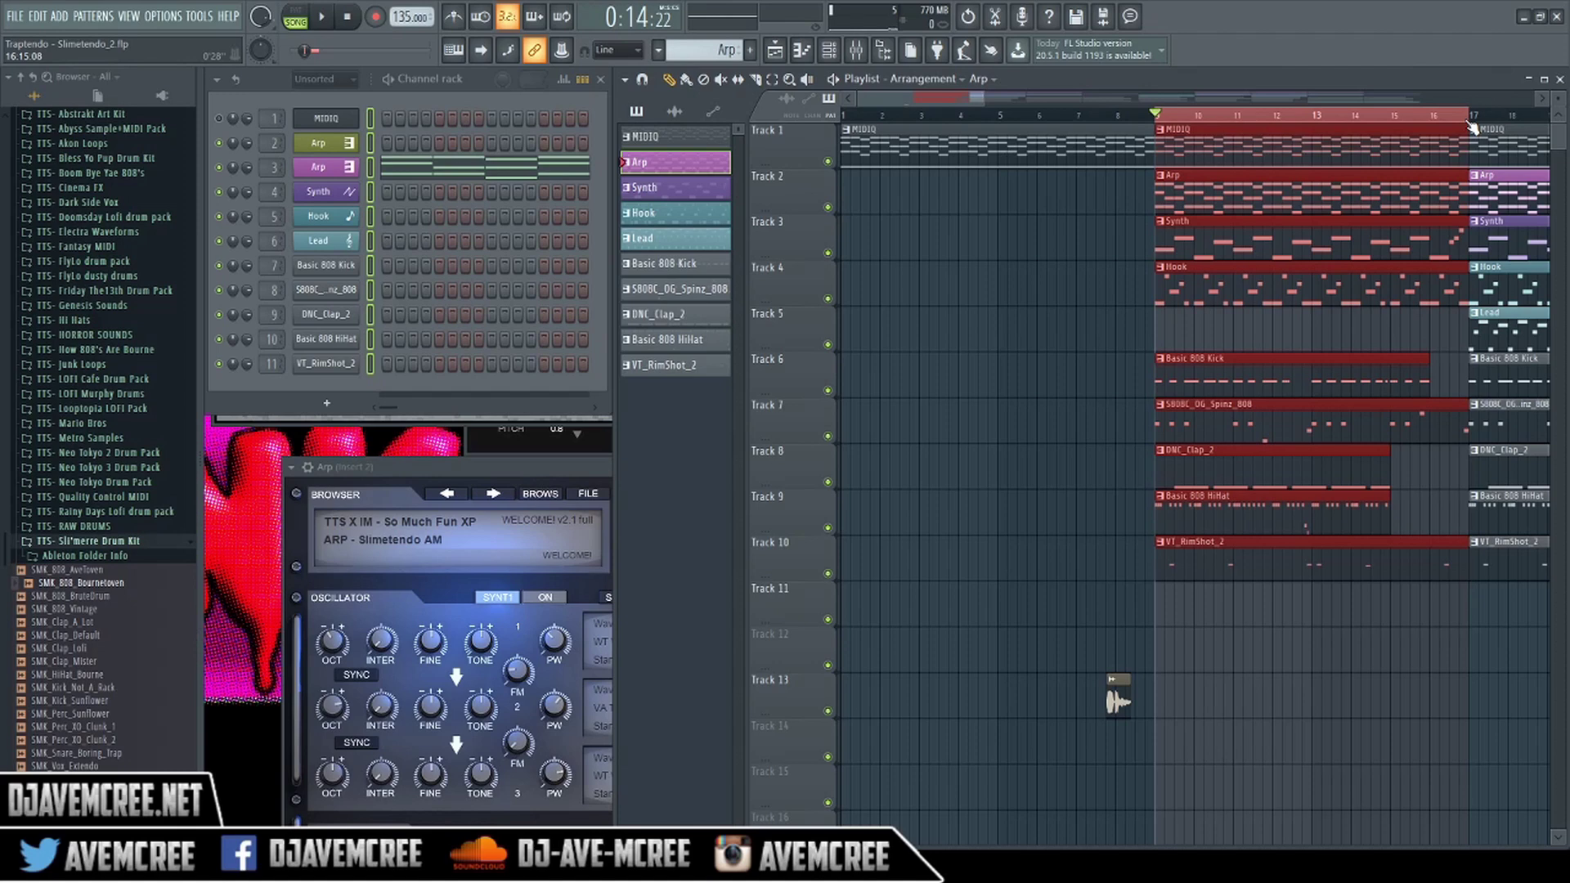
left_click(870, 59)
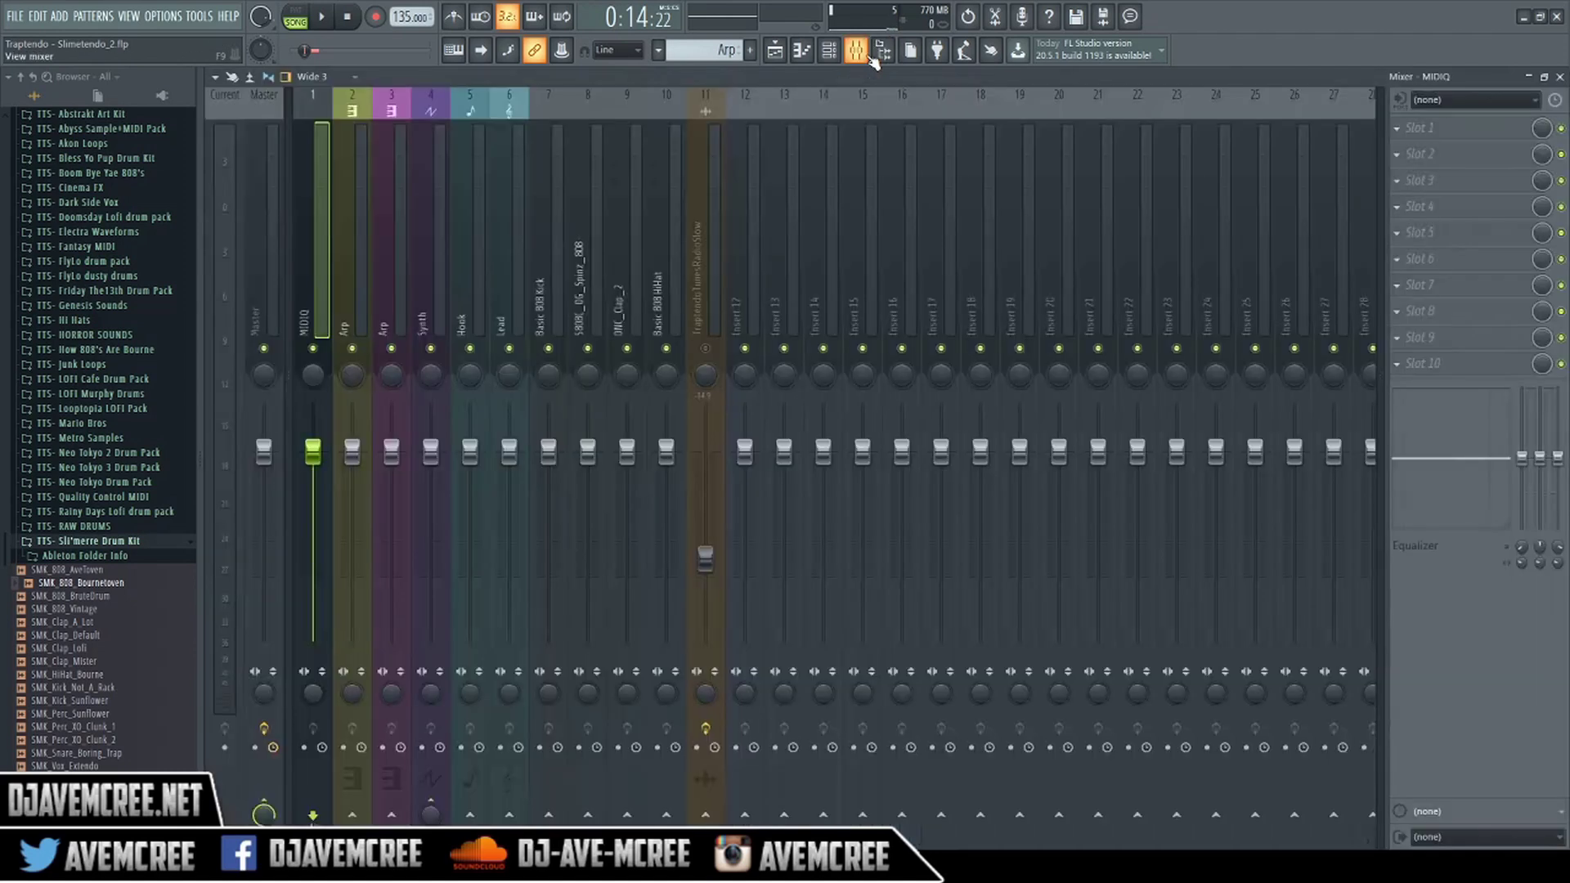
key("space")
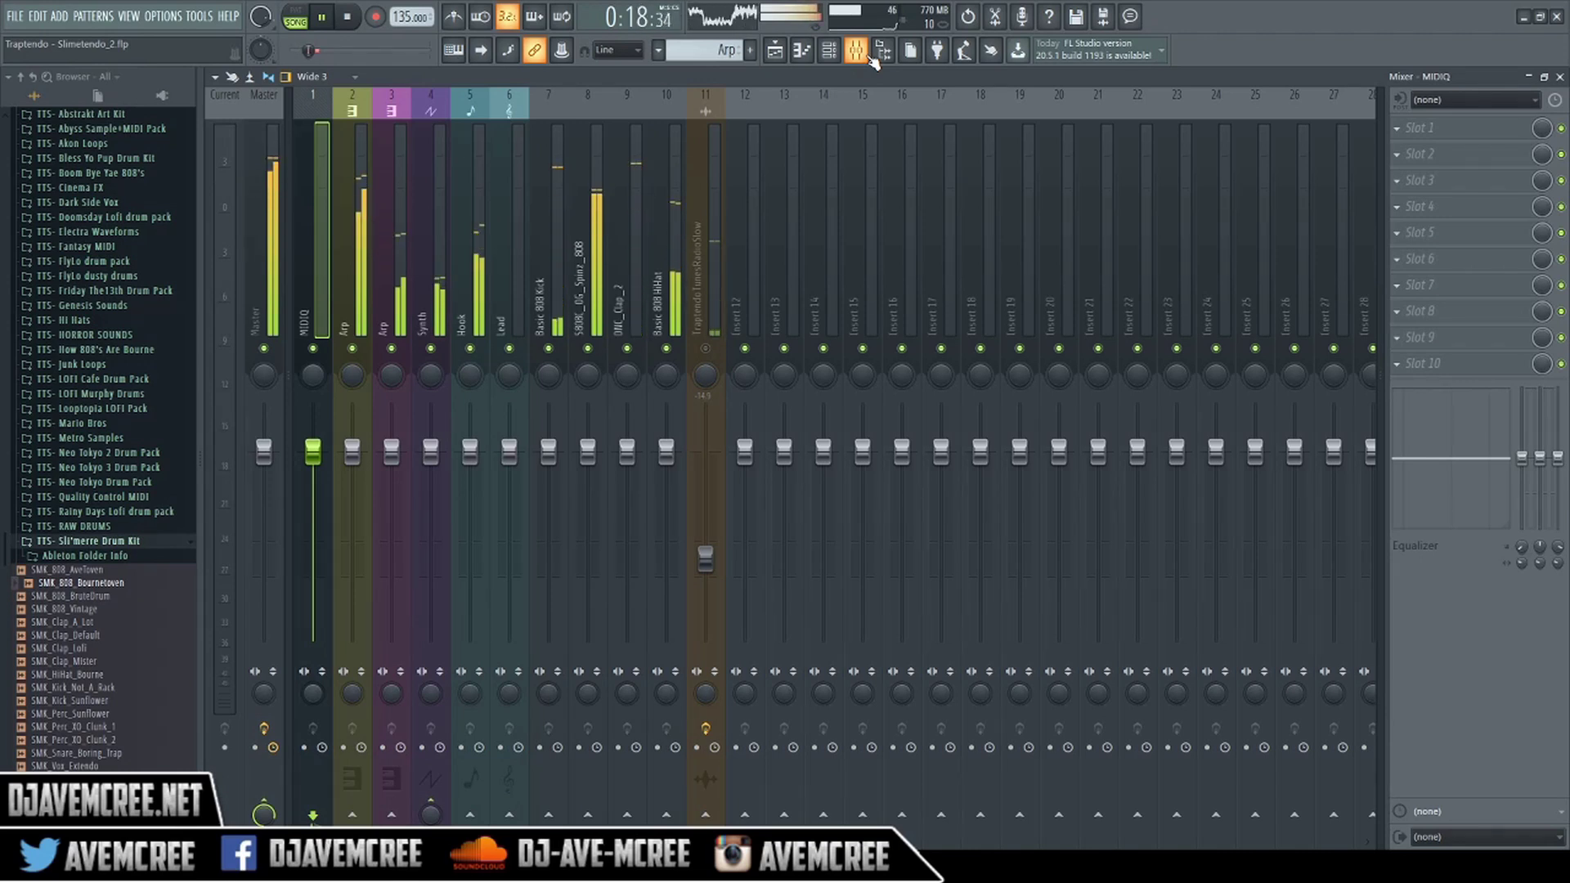
key("space")
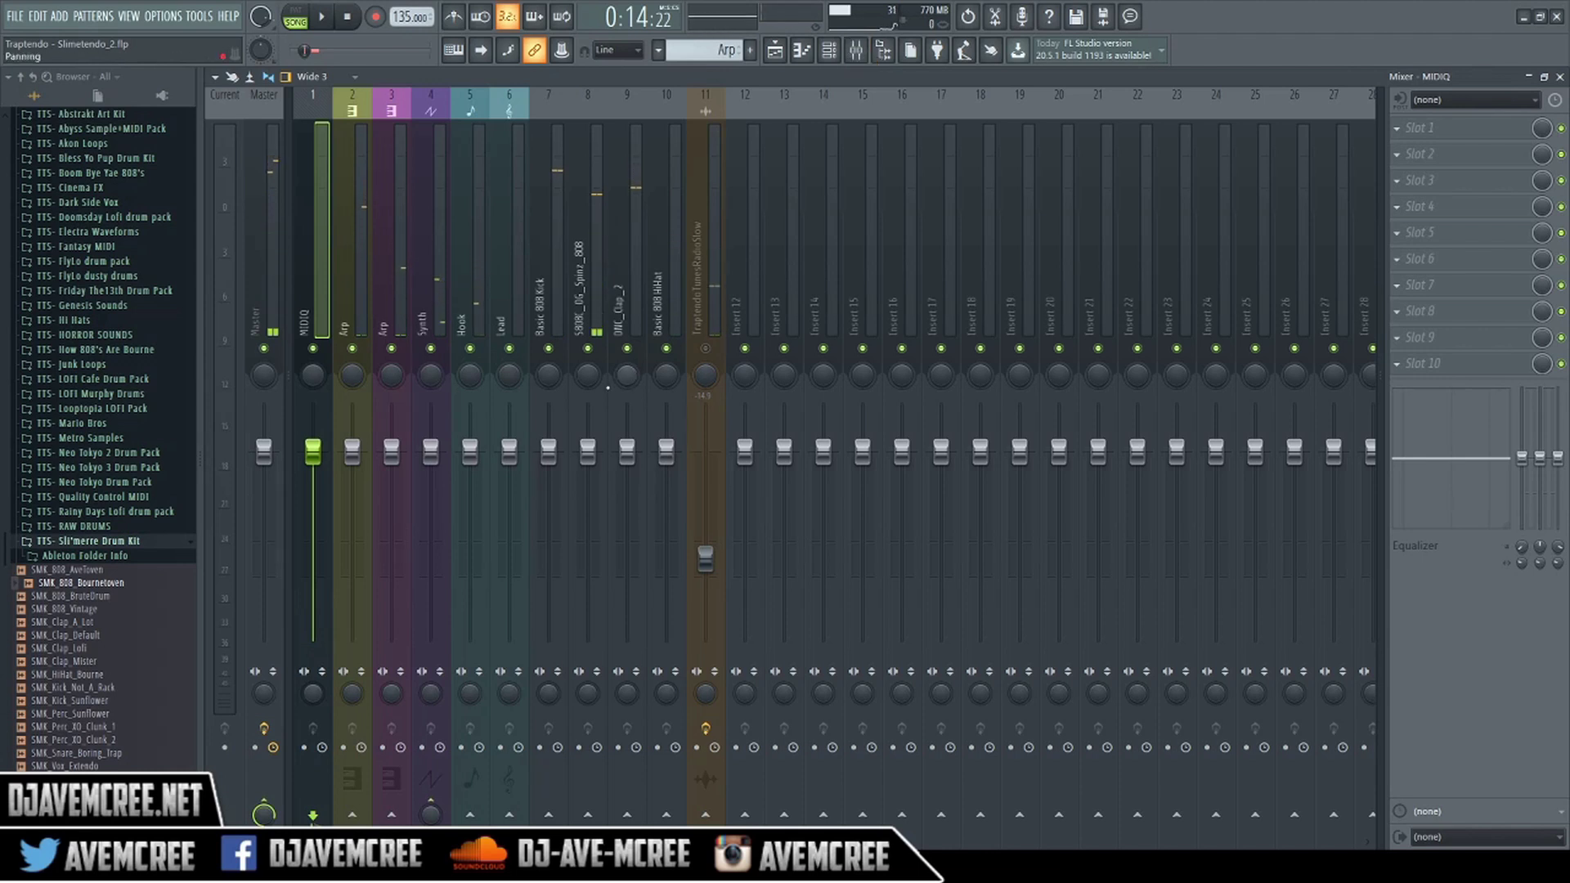
- Move the Basic 808 Kick mixer track to position 1, right after the Master
left_click(551, 282)
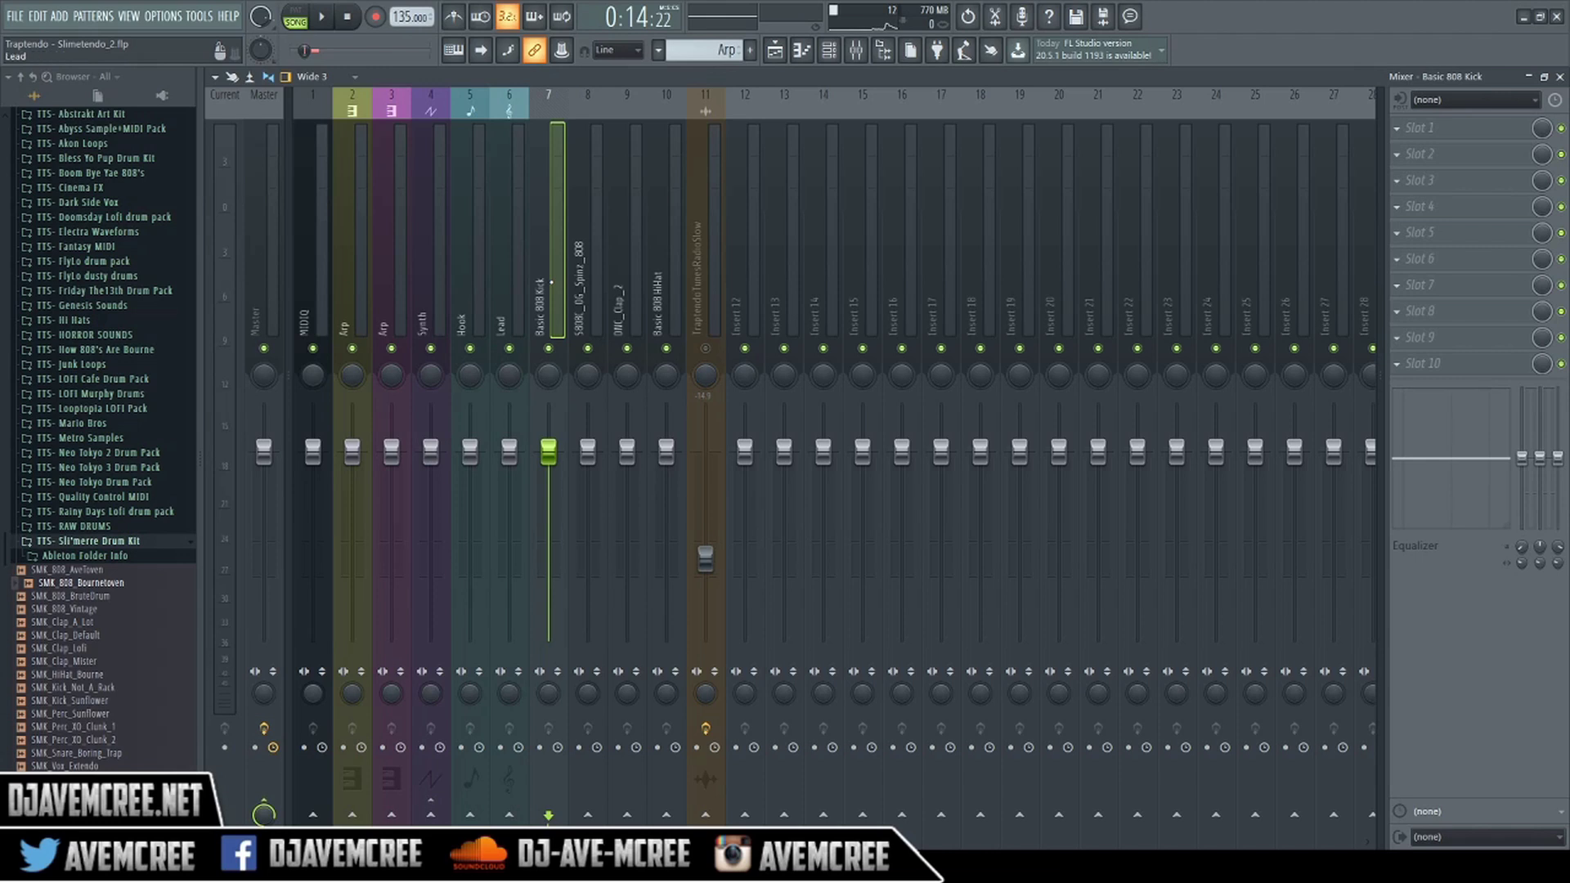
key("alt+Left")
key("alt+Left")
key("alt+Left")
key("alt+Left")
key("alt+Left")
key("alt+Left")
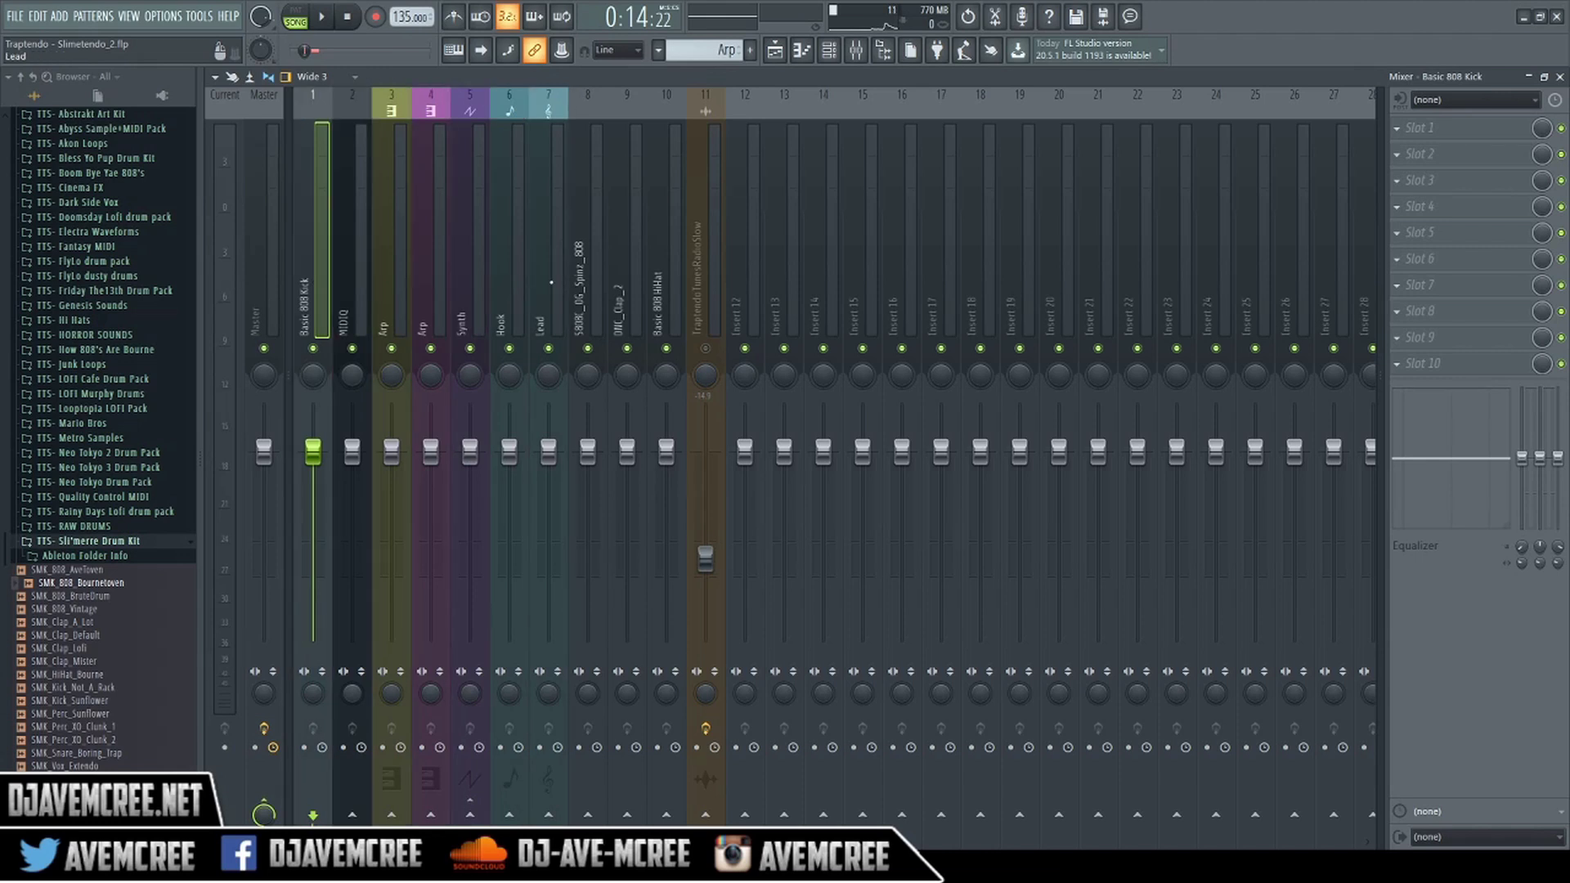
- Move the S808C_OG_Spinz_808 mixer track to position 2, next to the Basic 808 Kick
key("Right")
key("Right")
key("Right")
key("Right")
key("Right")
key("Right")
key("Right")
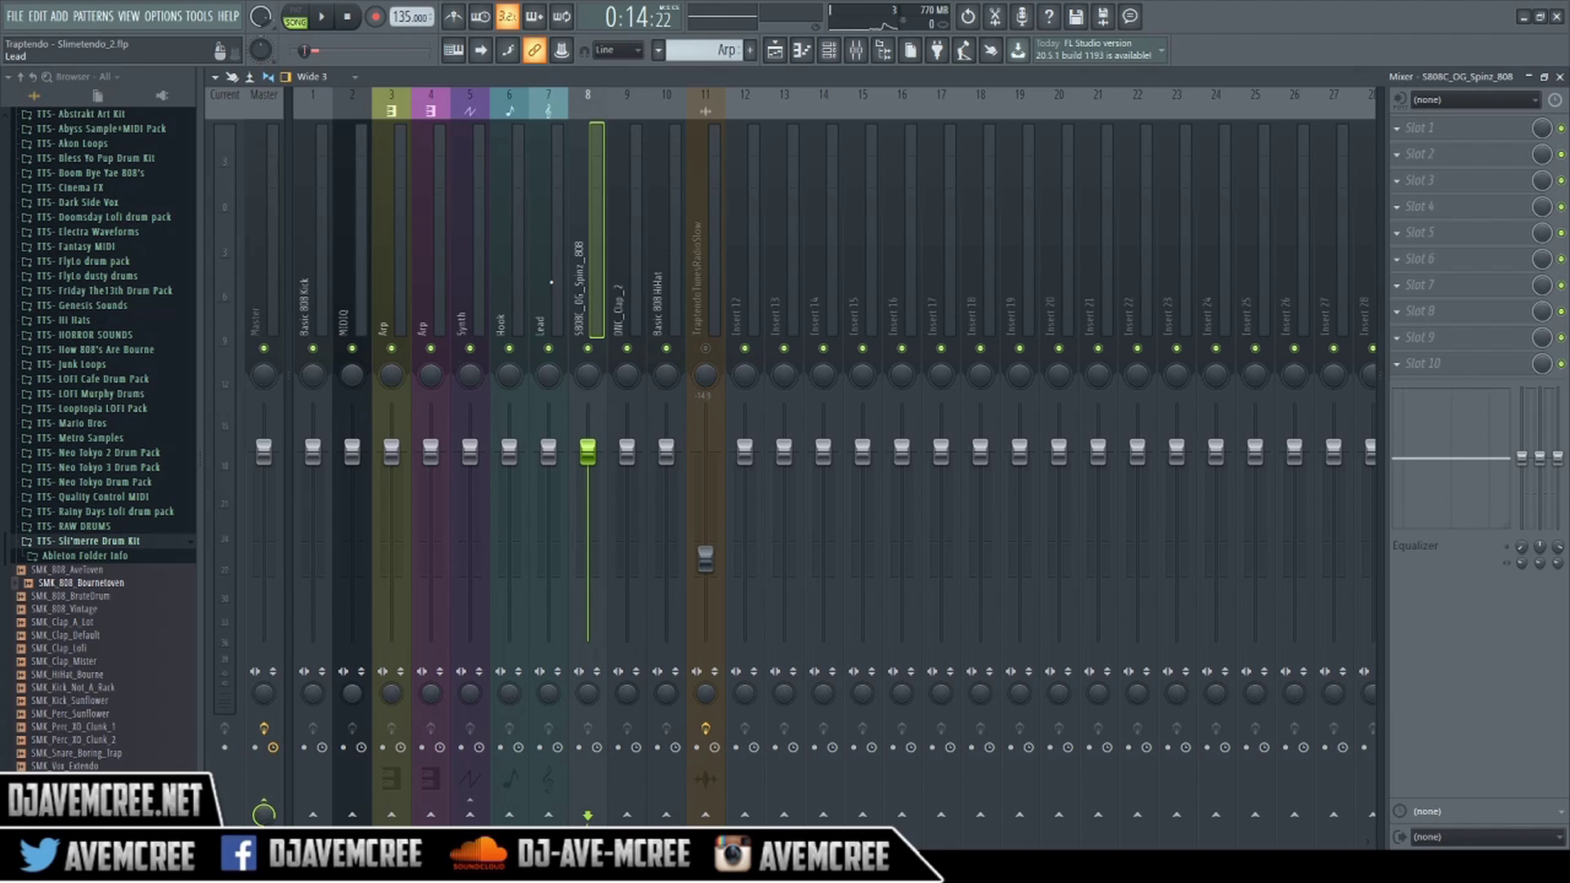
key("alt+Left")
key("alt+Left")
key("alt+Left")
key("alt+Left")
key("alt+Left")
key("alt+Left")
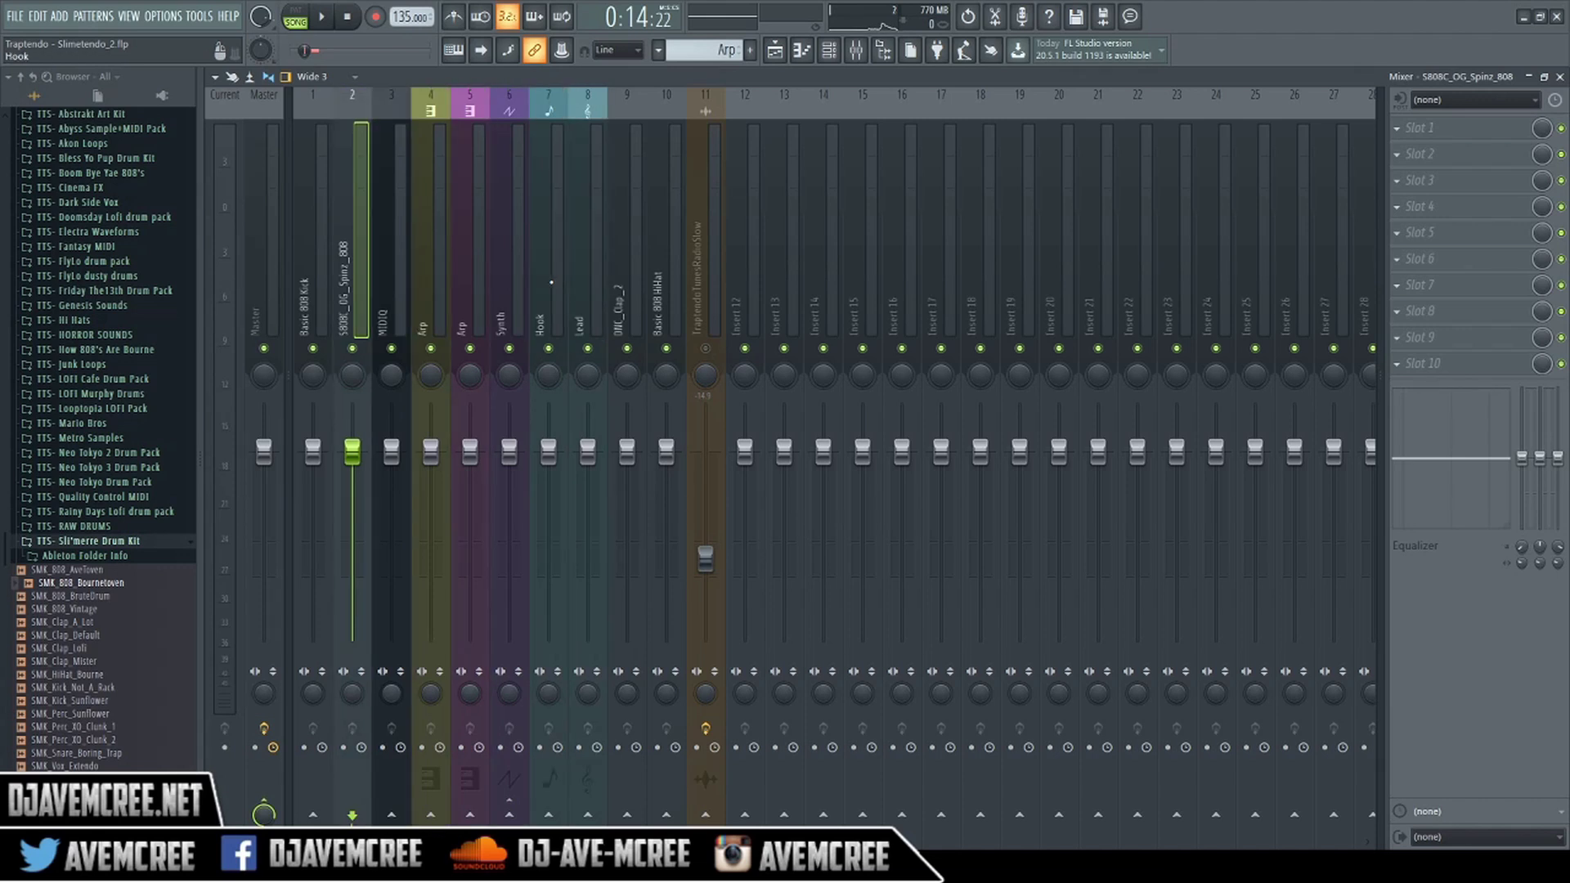
- Move the DNC_Clap_2 mixer track to position 3, directly after the Spinz 808
key("Right")
key("Right")
key("Right")
key("Right")
key("Right")
key("Right")
key("Right")
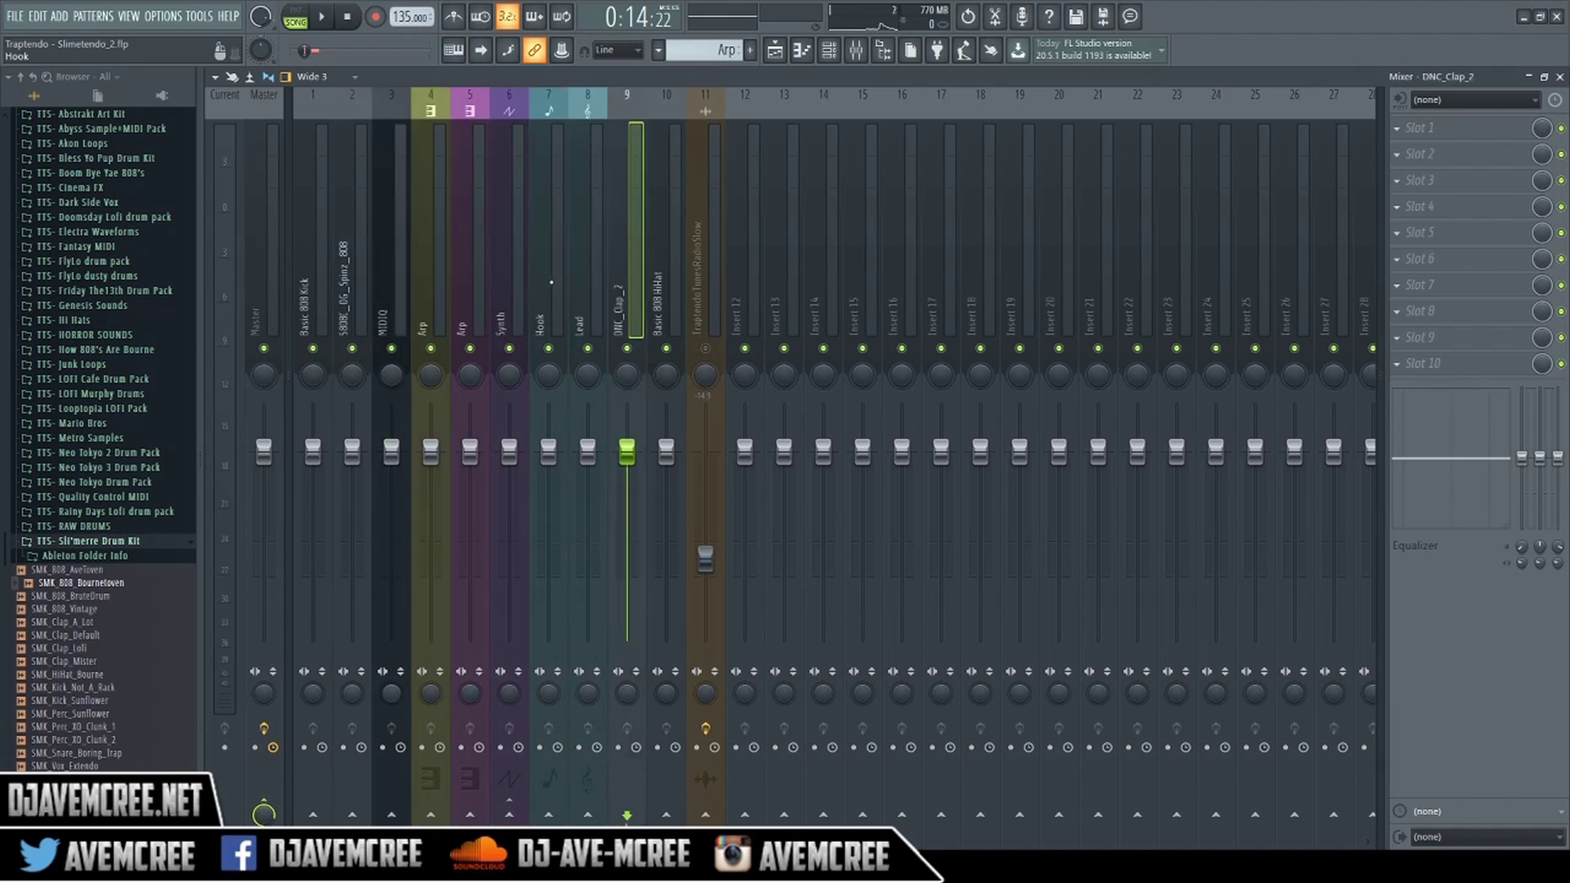
key("alt+Left")
key("alt+Left")
key("alt+Left")
key("alt+Left")
key("alt+Left")
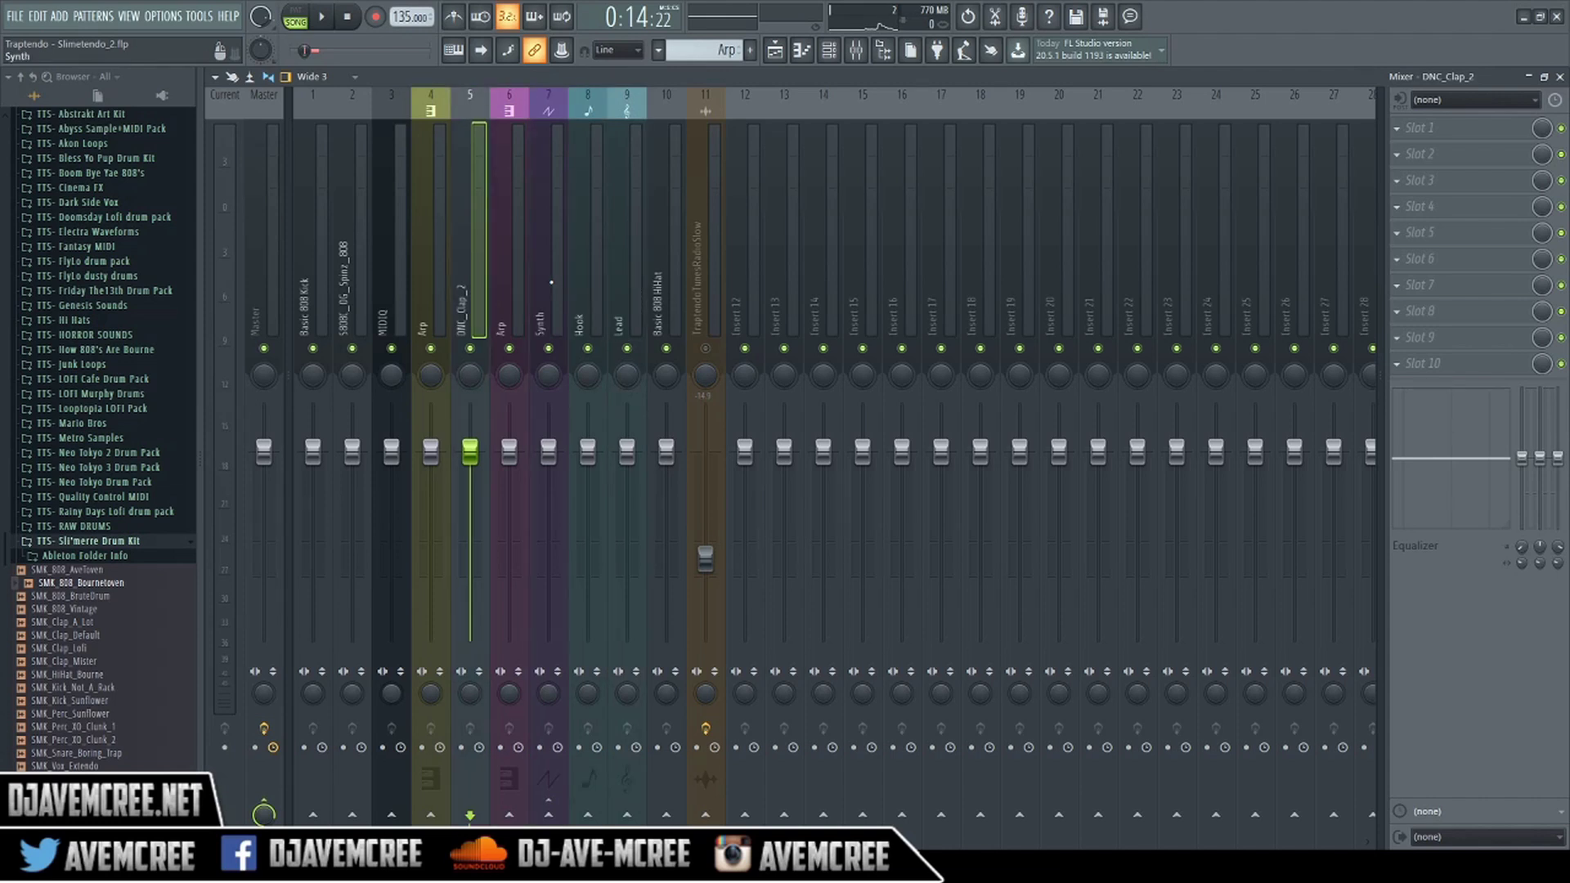
key("alt+Left")
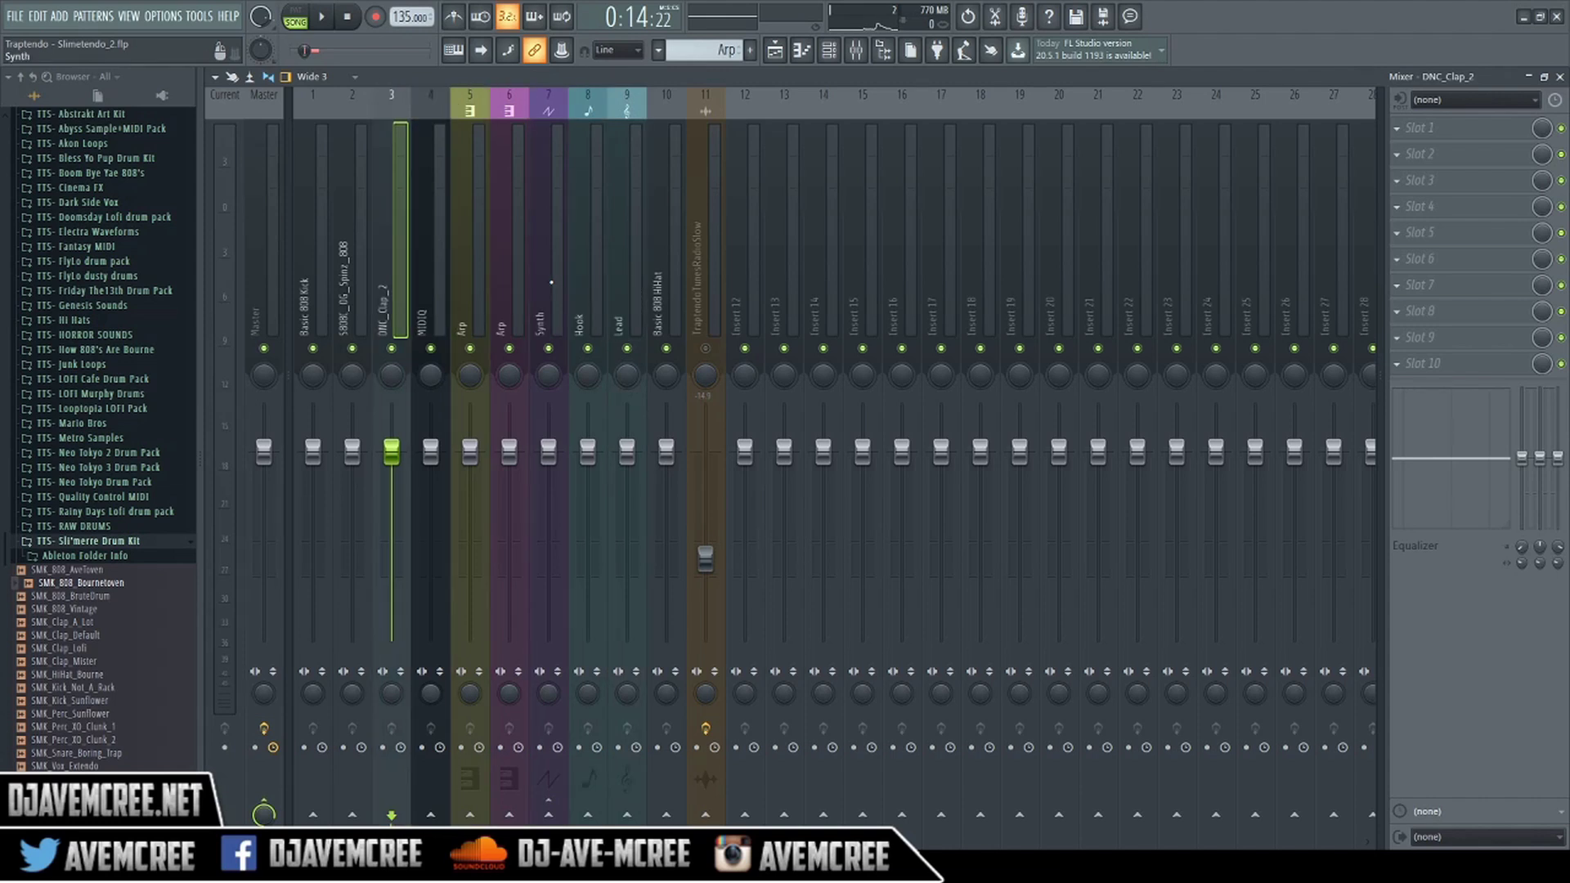
- Move the Basic 808 HiHat mixer track to position 4, directly after the clap
key("Right")
key("Right")
key("Right")
key("Right")
key("Right")
key("Right")
key("Right")
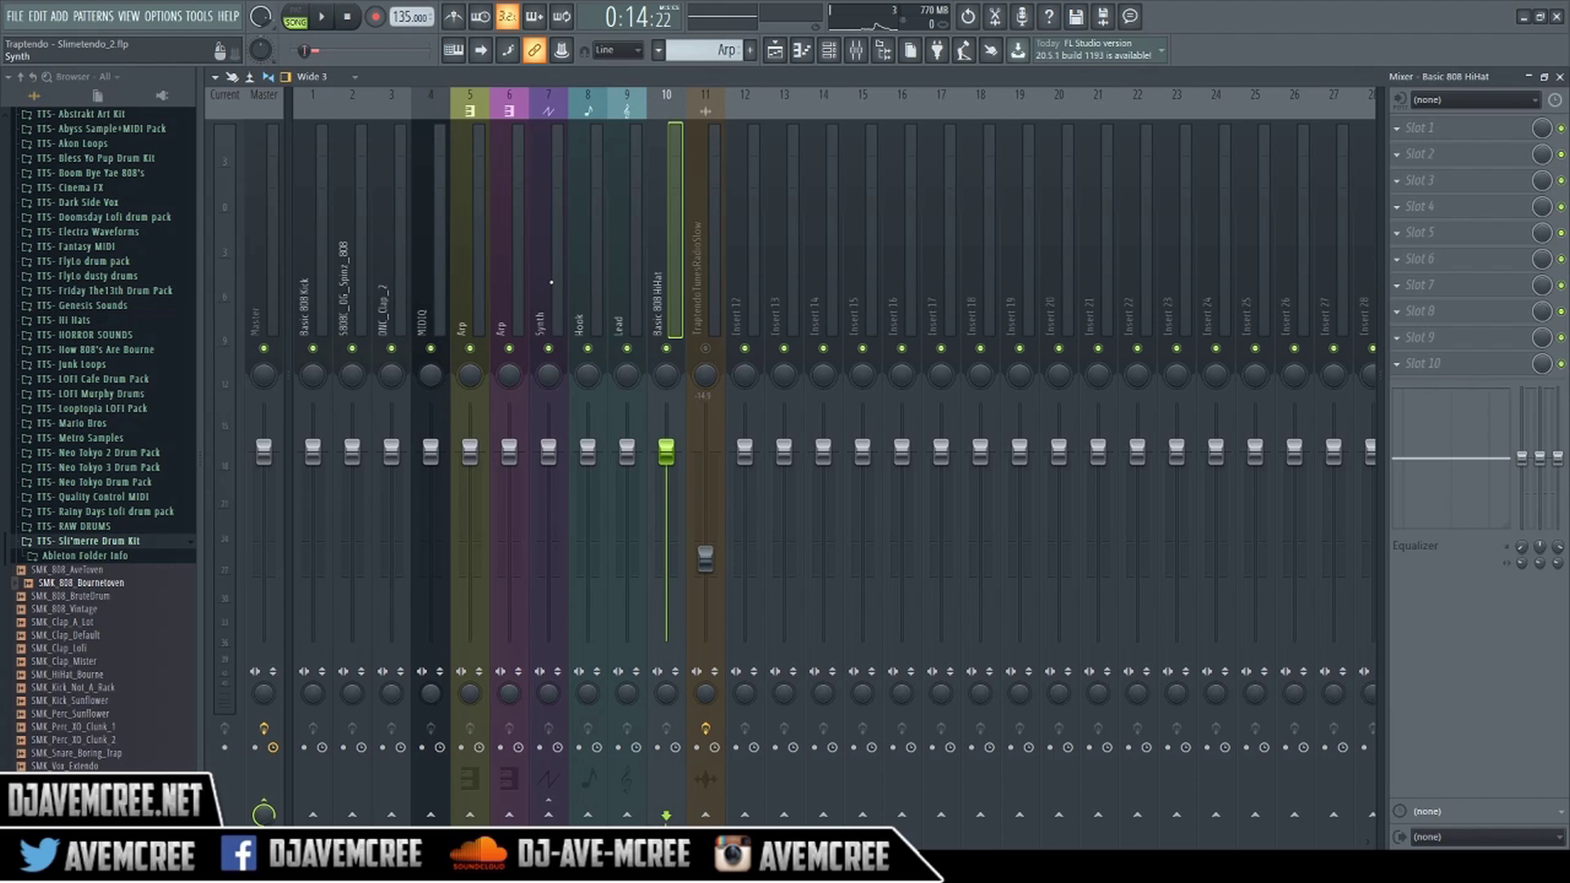
key("alt+Left")
key("alt+Left")
key("alt+Left")
key("alt+Left")
key("alt+Left")
key("alt+Left")
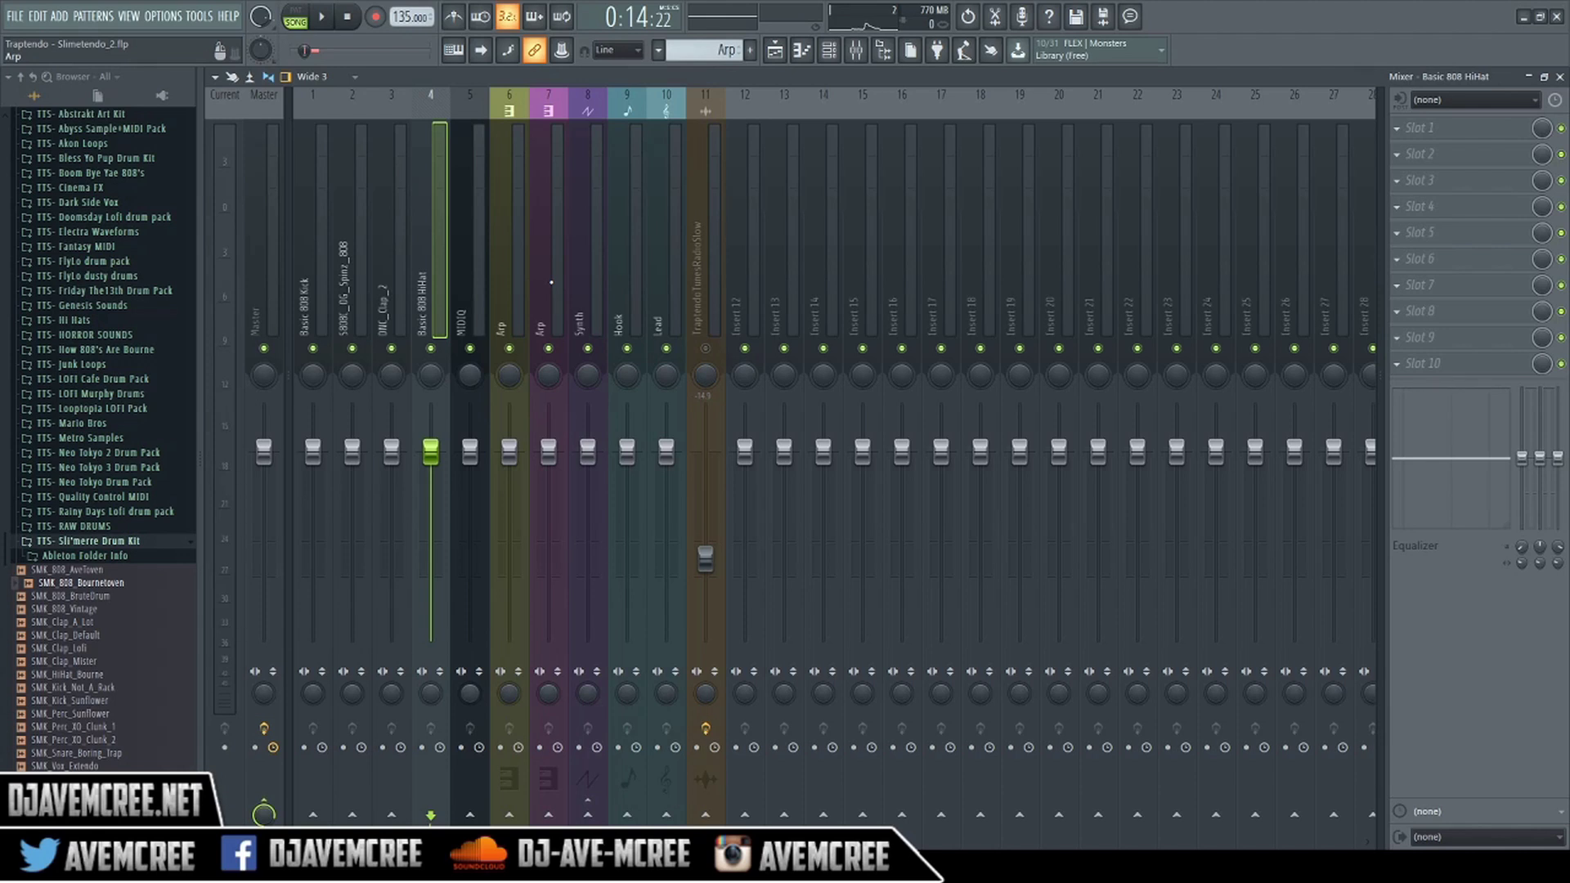
- Play the selected section and compare the levels of the Spinz 808 track and the Arp on mixer track 6
key("space")
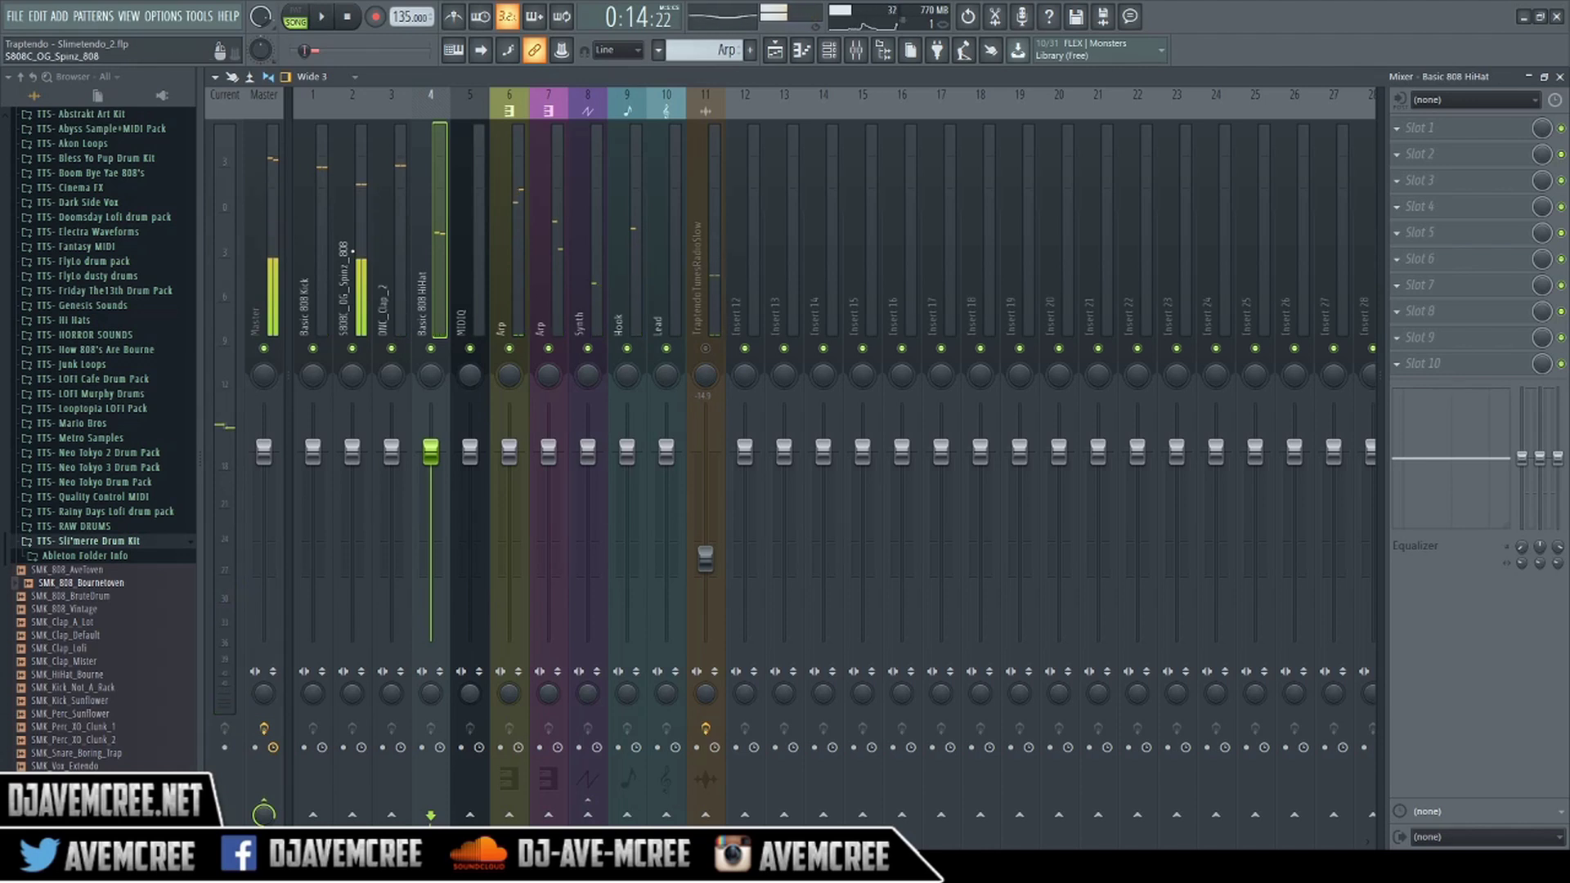
left_click(352, 252)
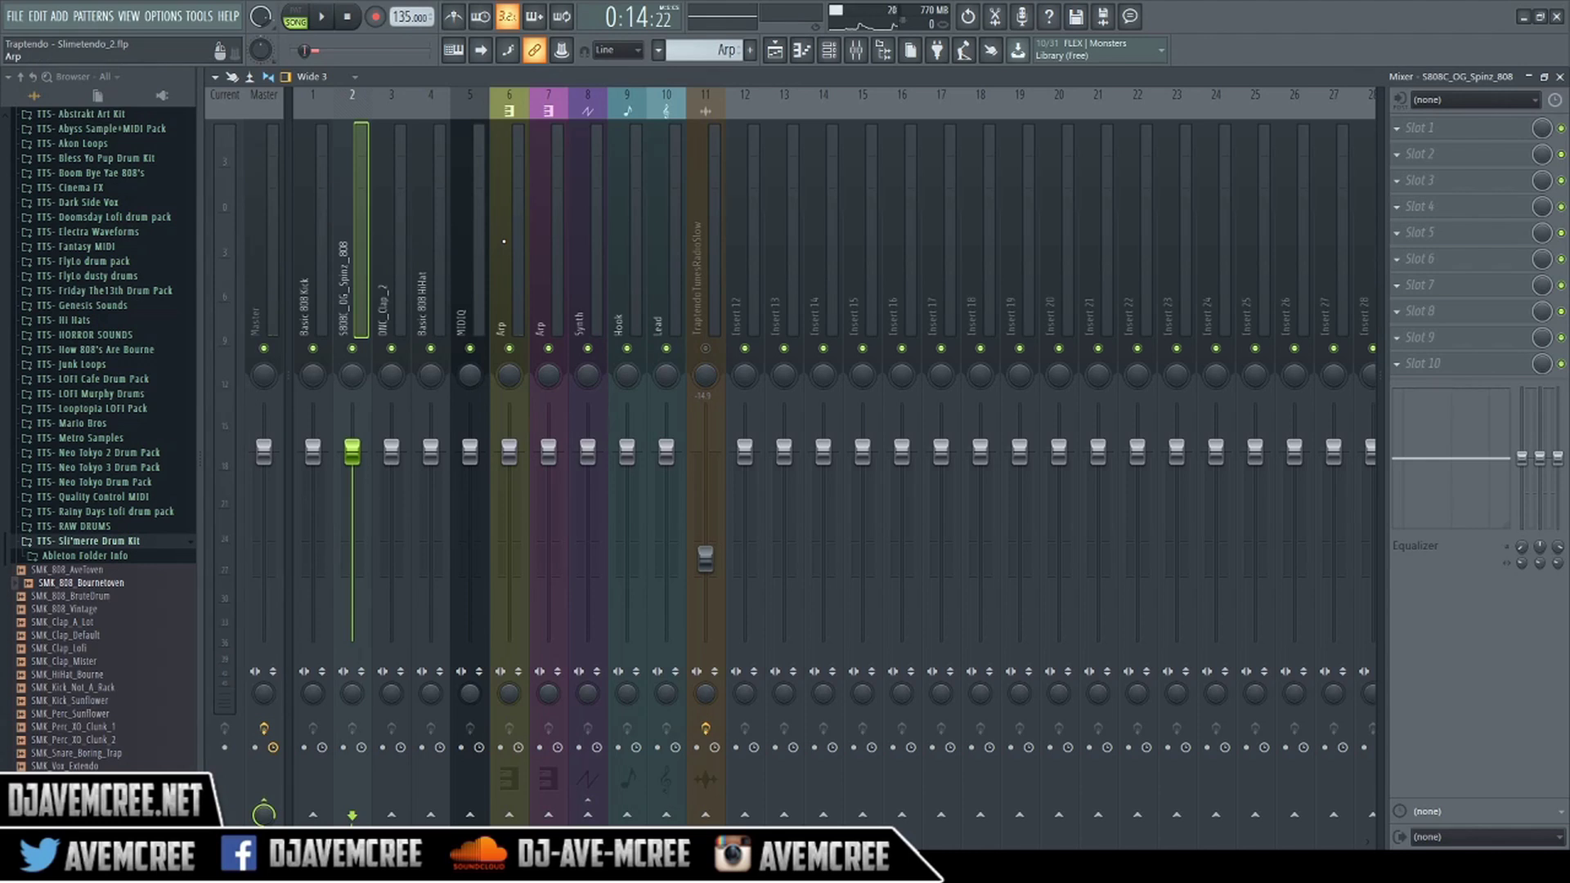
left_click(512, 249)
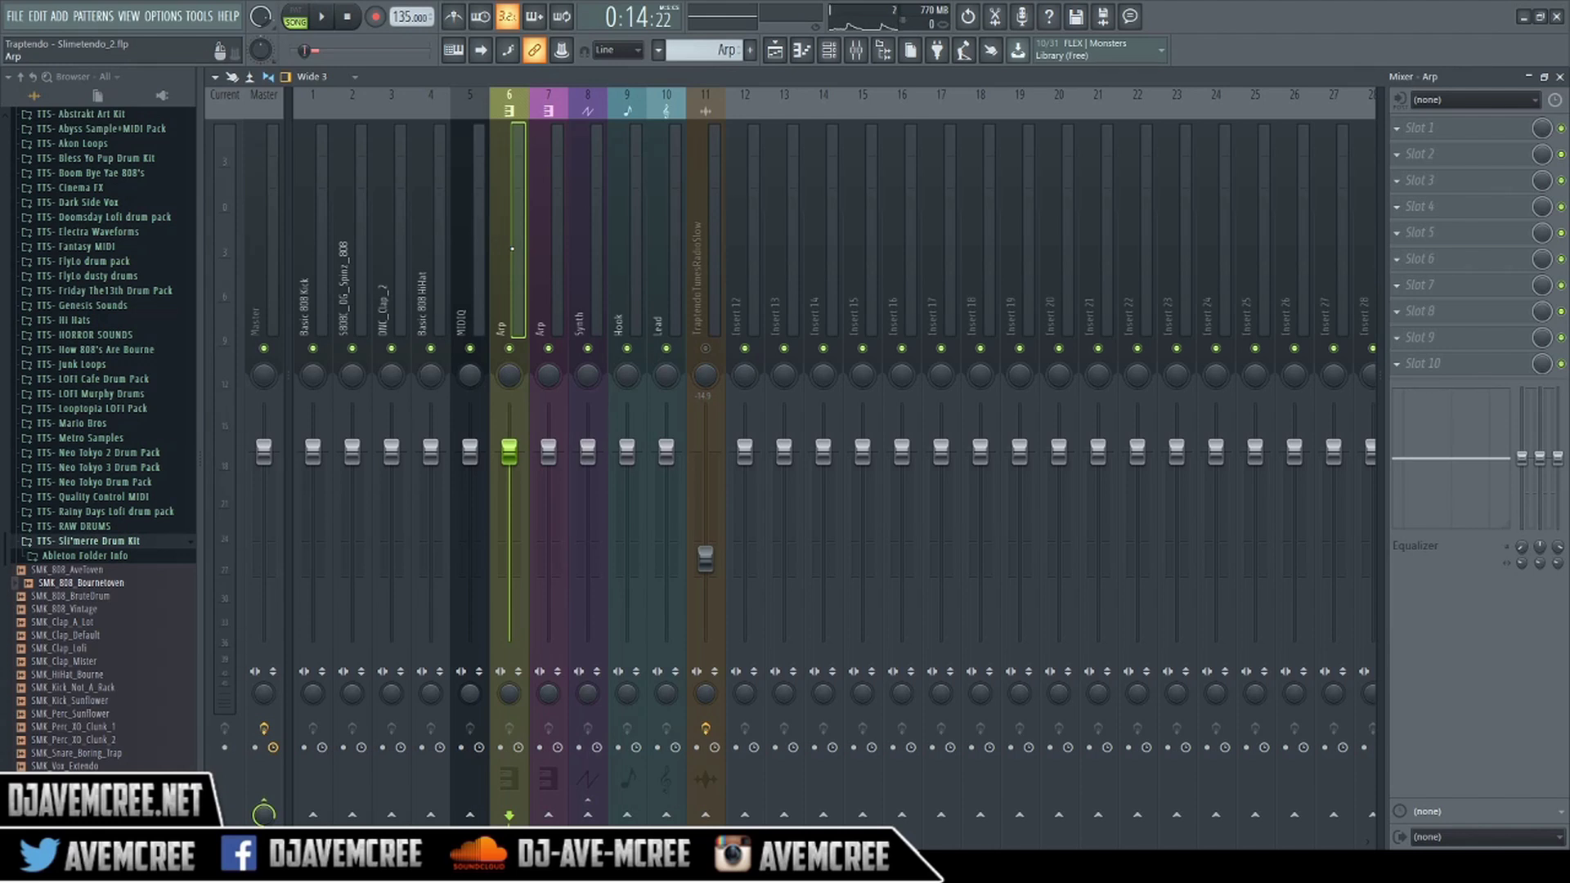
key("space")
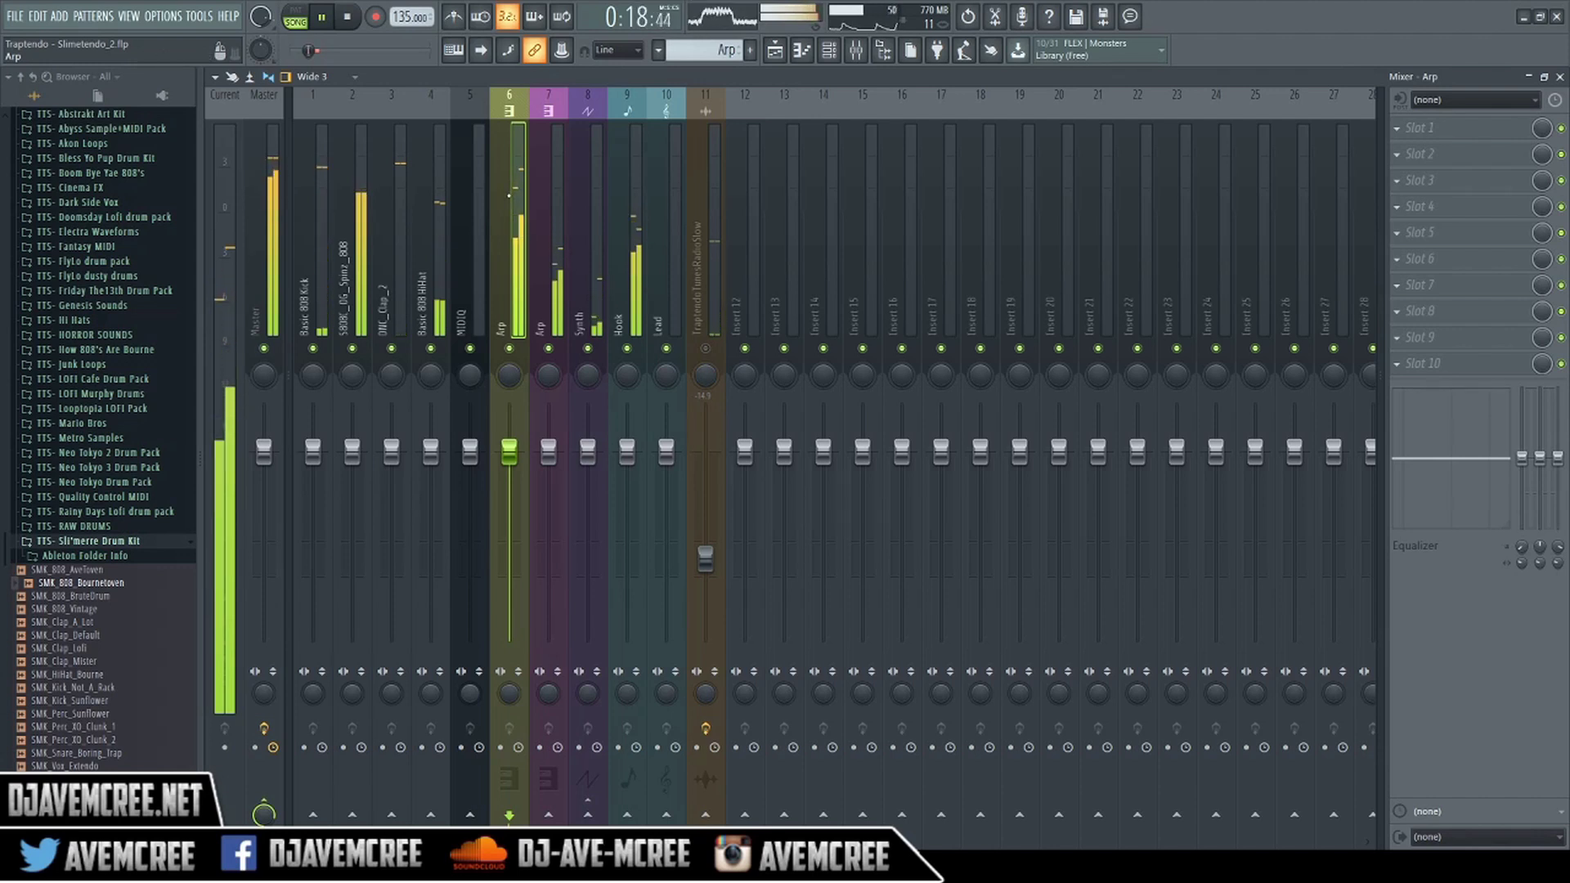
key("space")
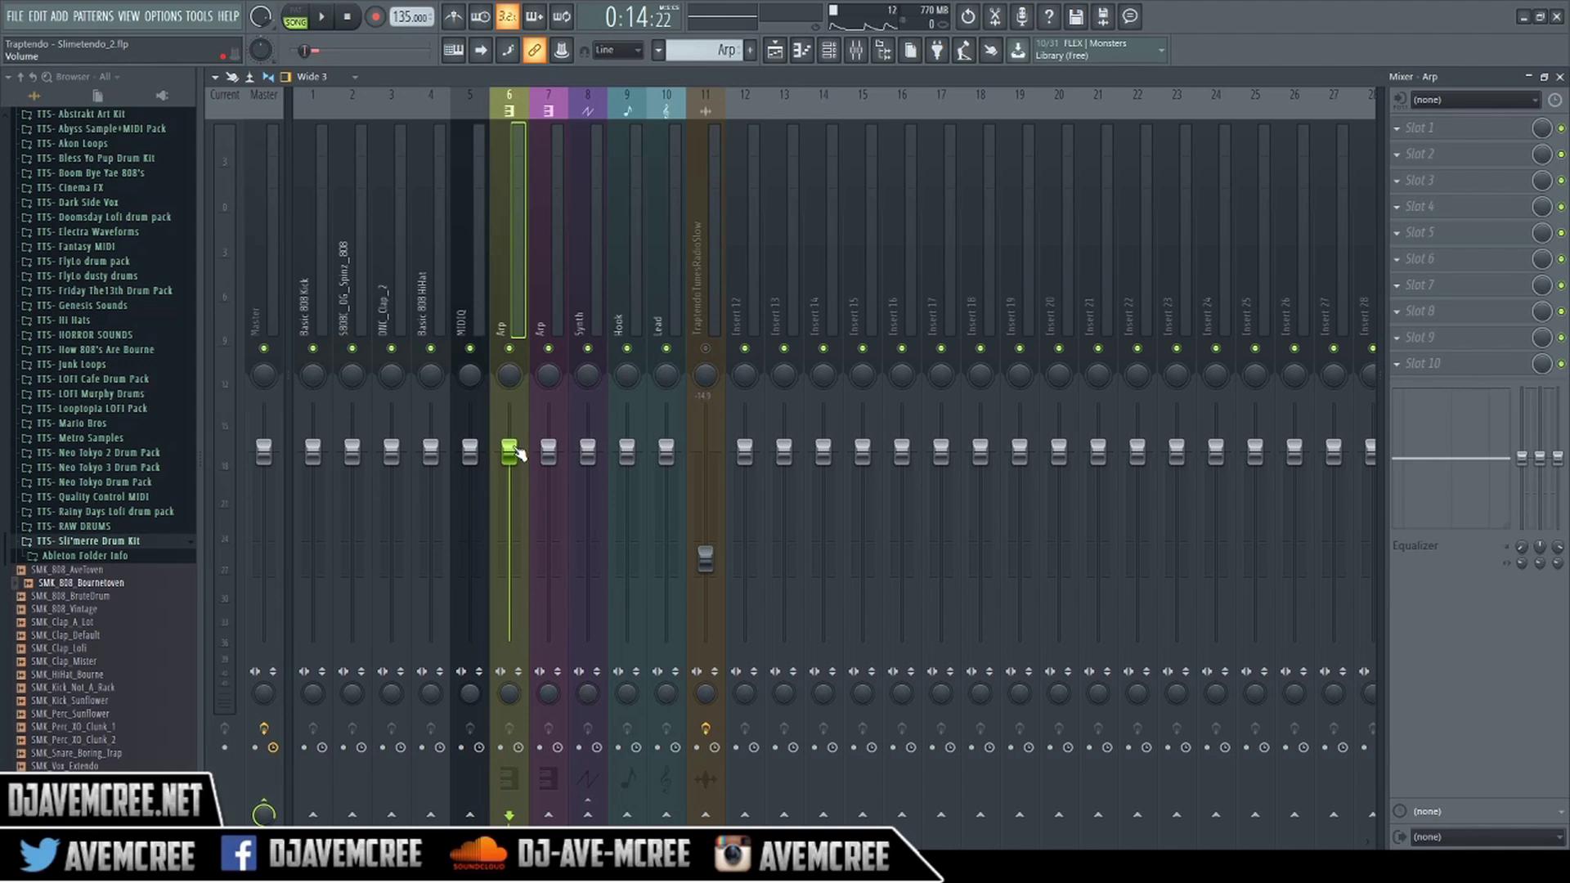
- Lower the volume of the Arp on mixer track 6 to about -8.2 dB while repeatedly auditioning the section
key("space")
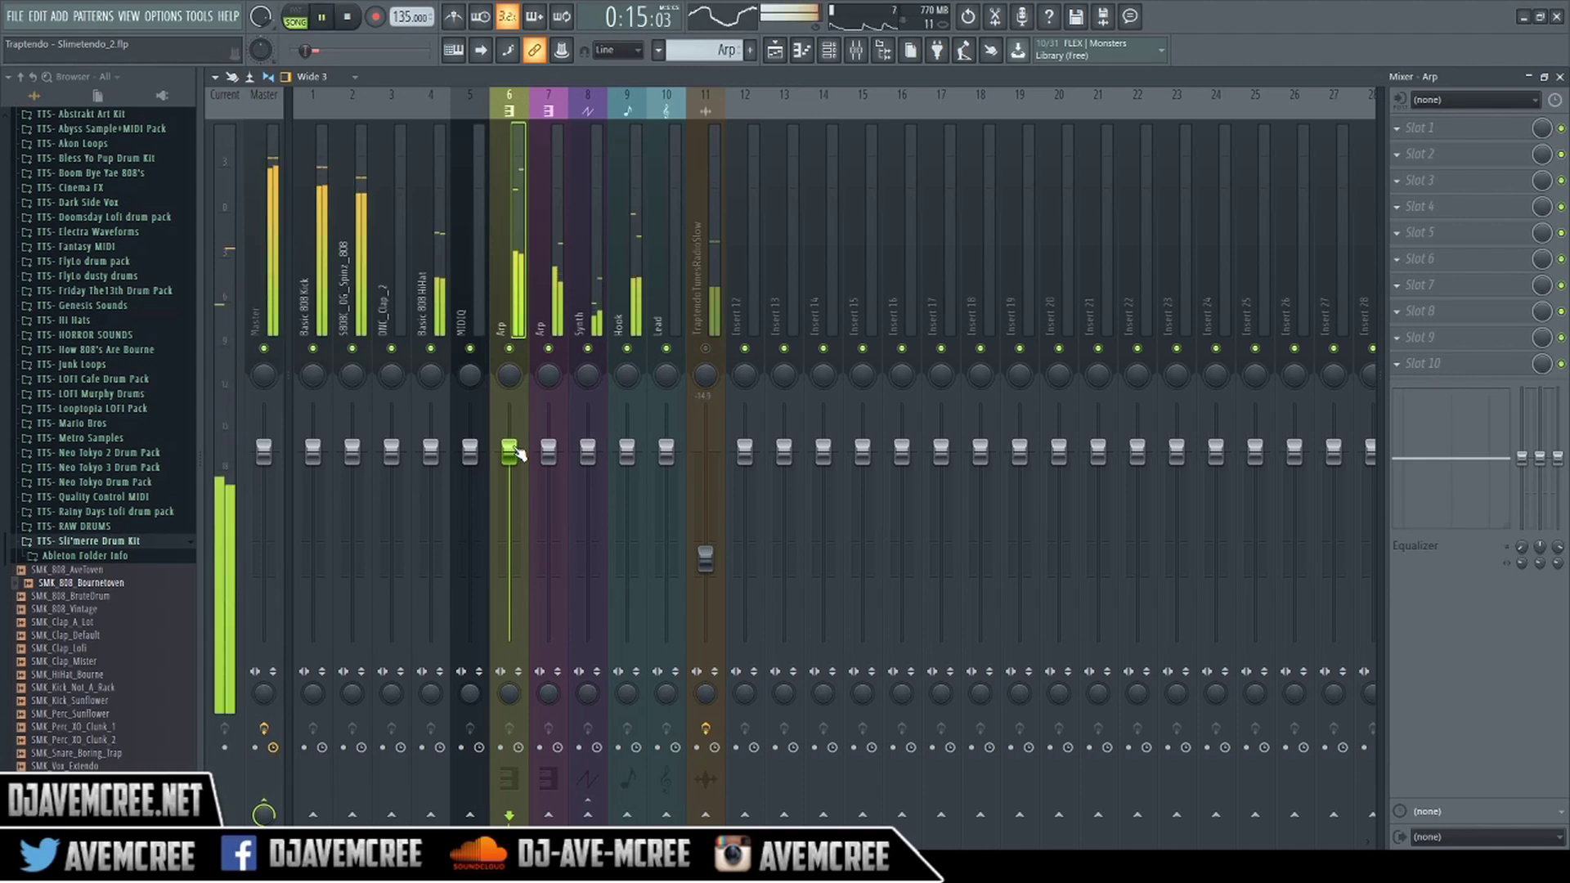
left_click_drag(517, 454, 517, 518)
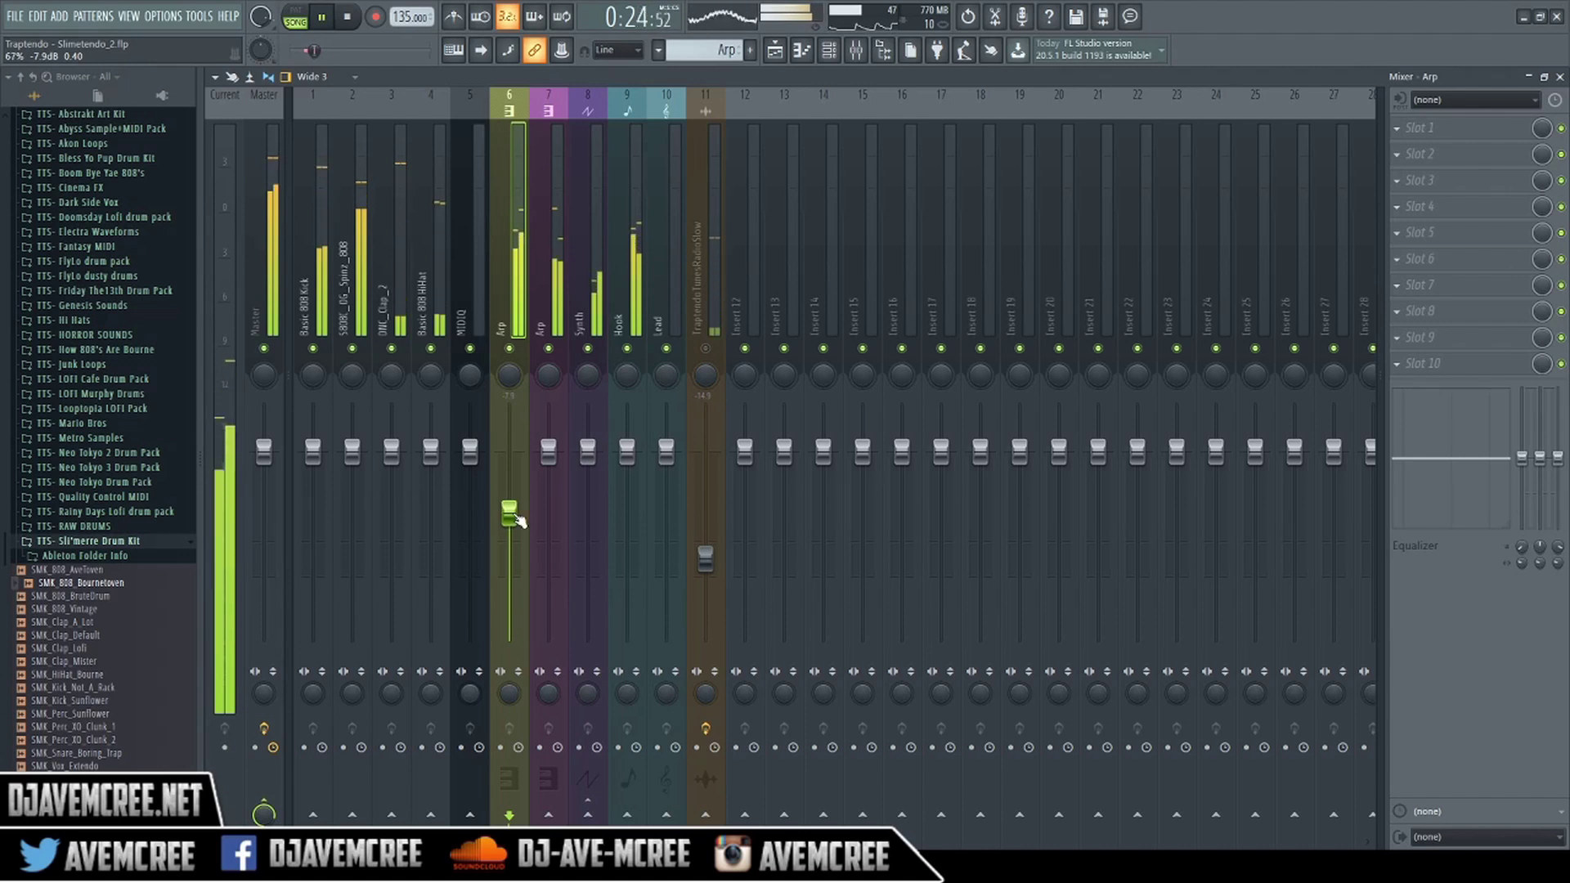
key("space")
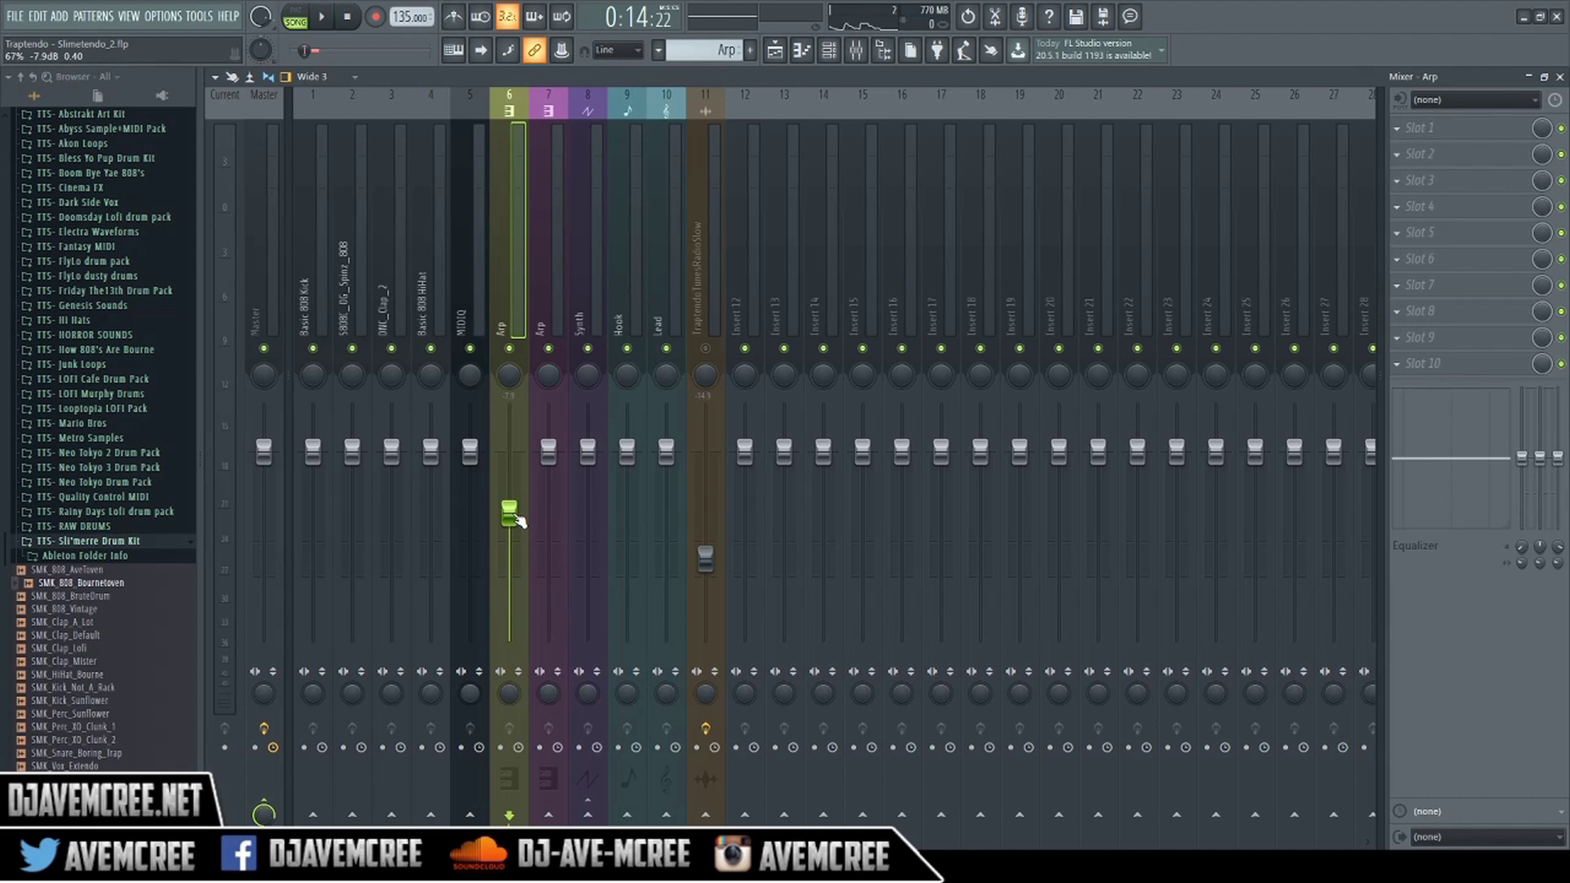
key("space")
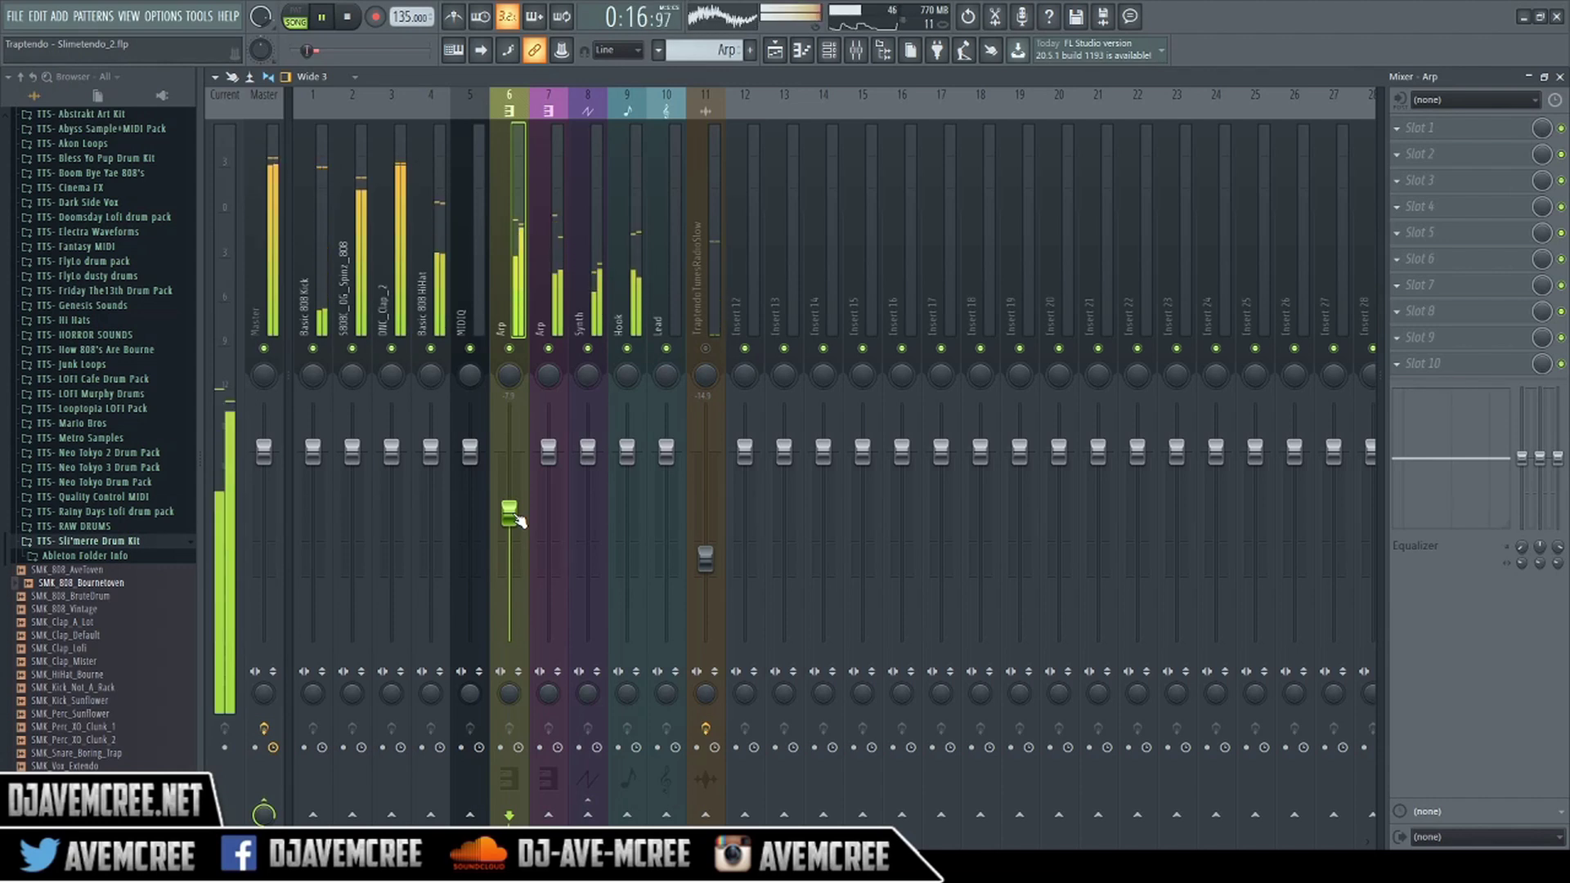
key("space")
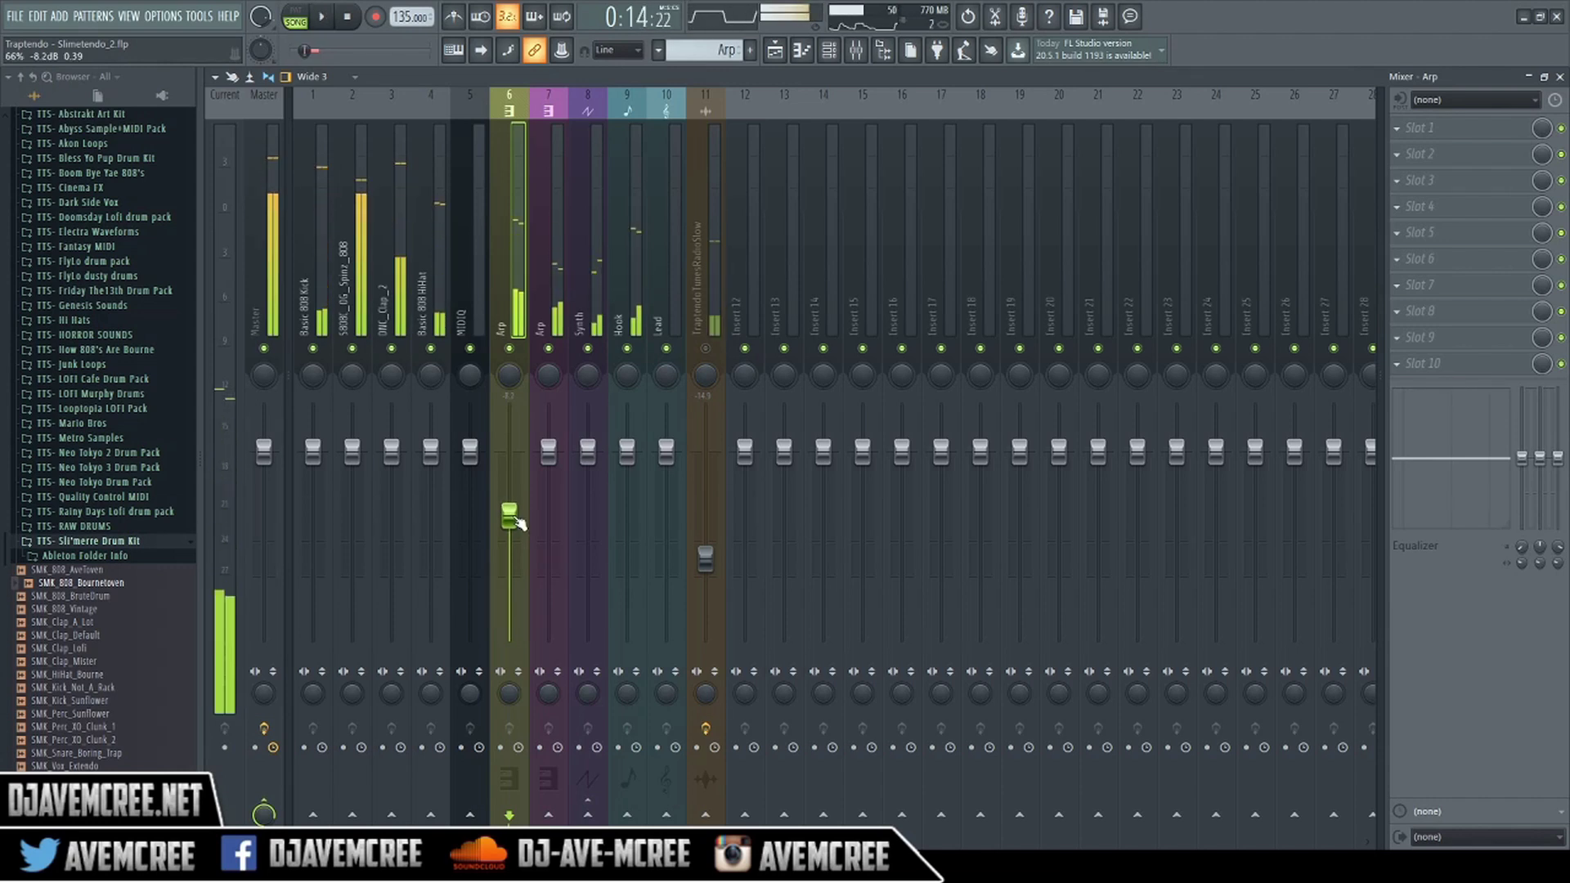
key("space")
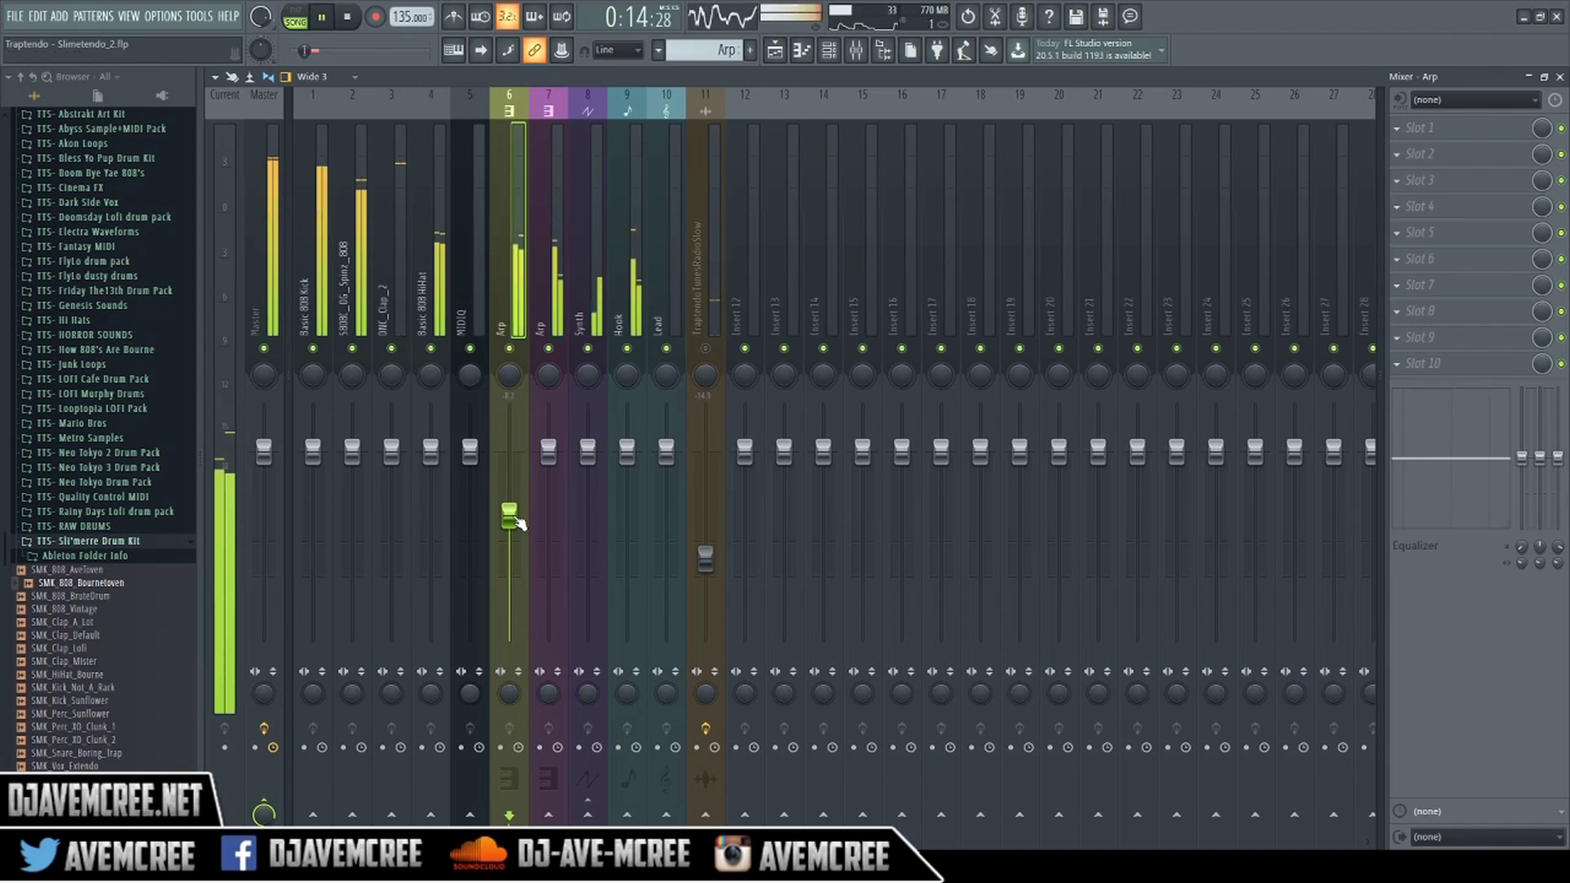
key("space")
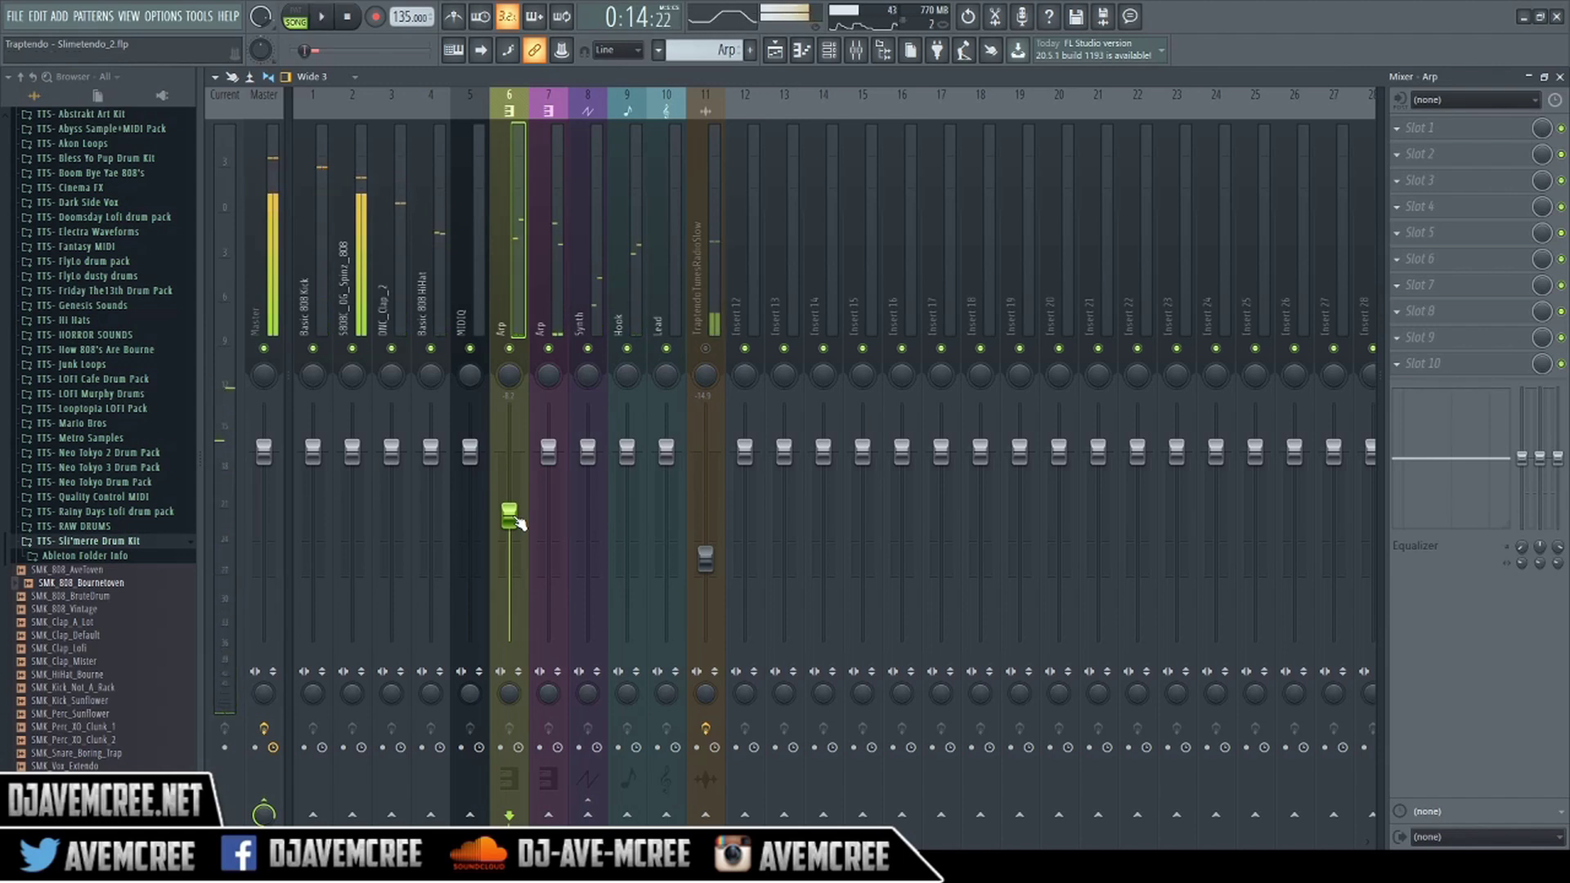
key("space")
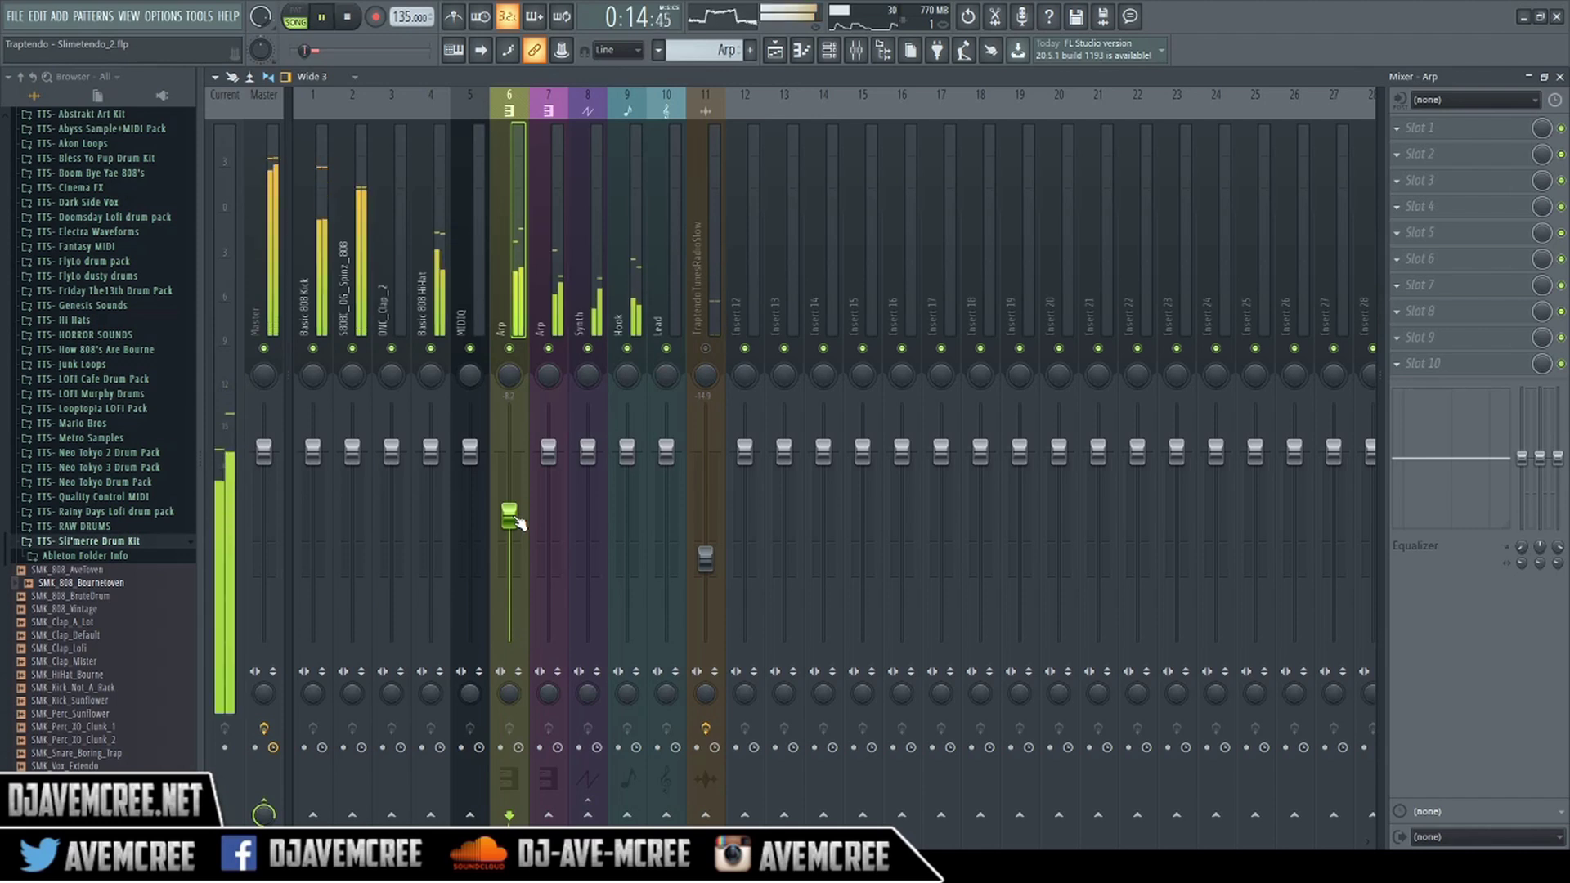
- Reset the volume of the Arp on mixer track 6 to its default during playback
right_click(518, 521)
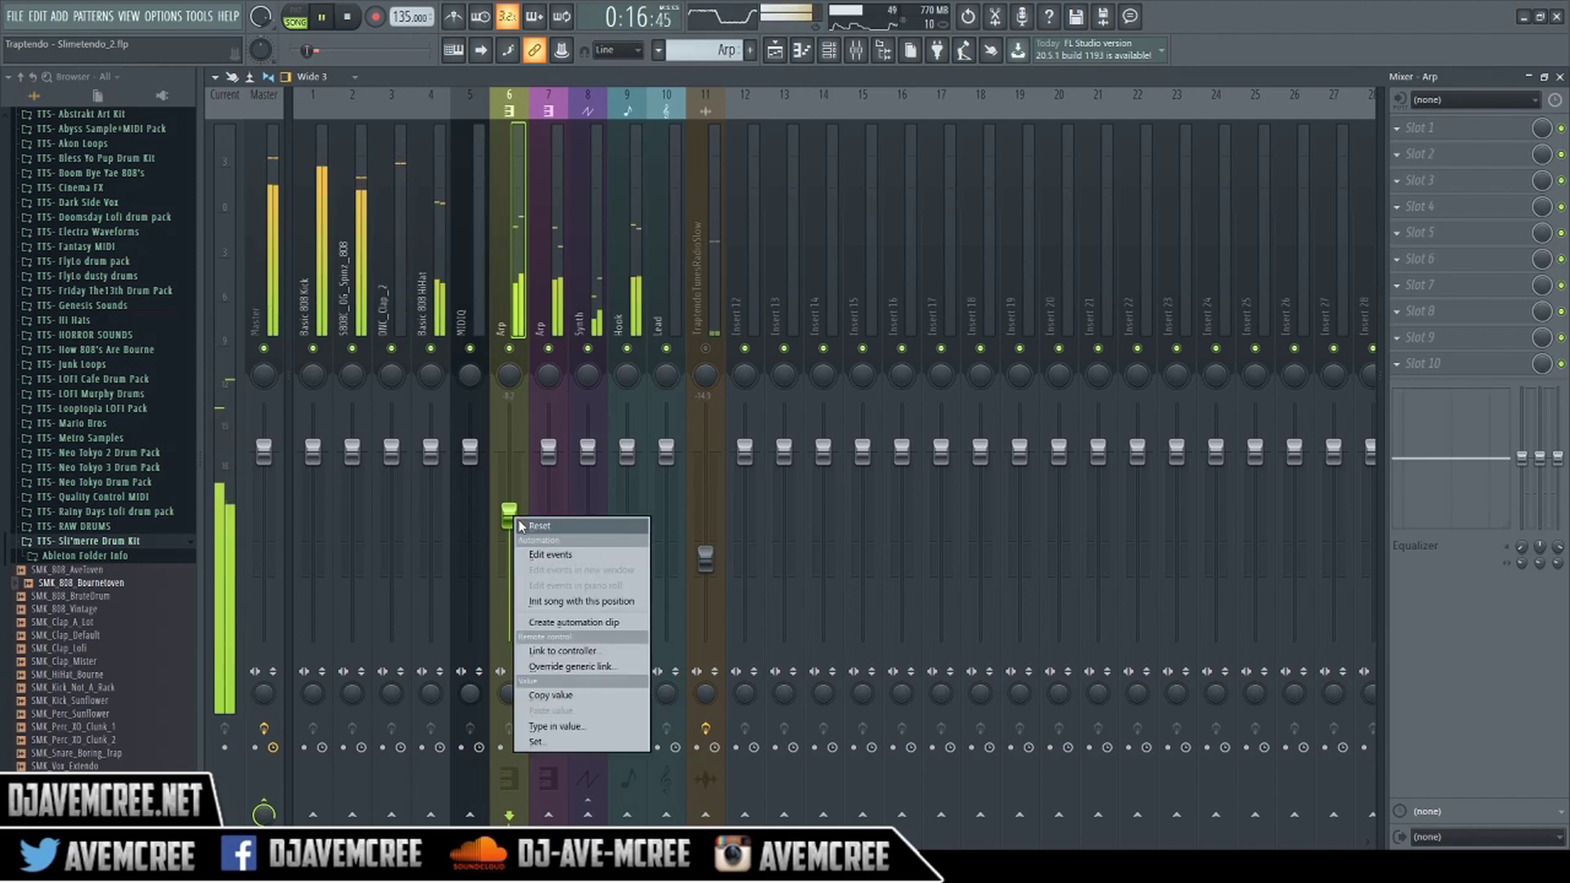
left_click(523, 527)
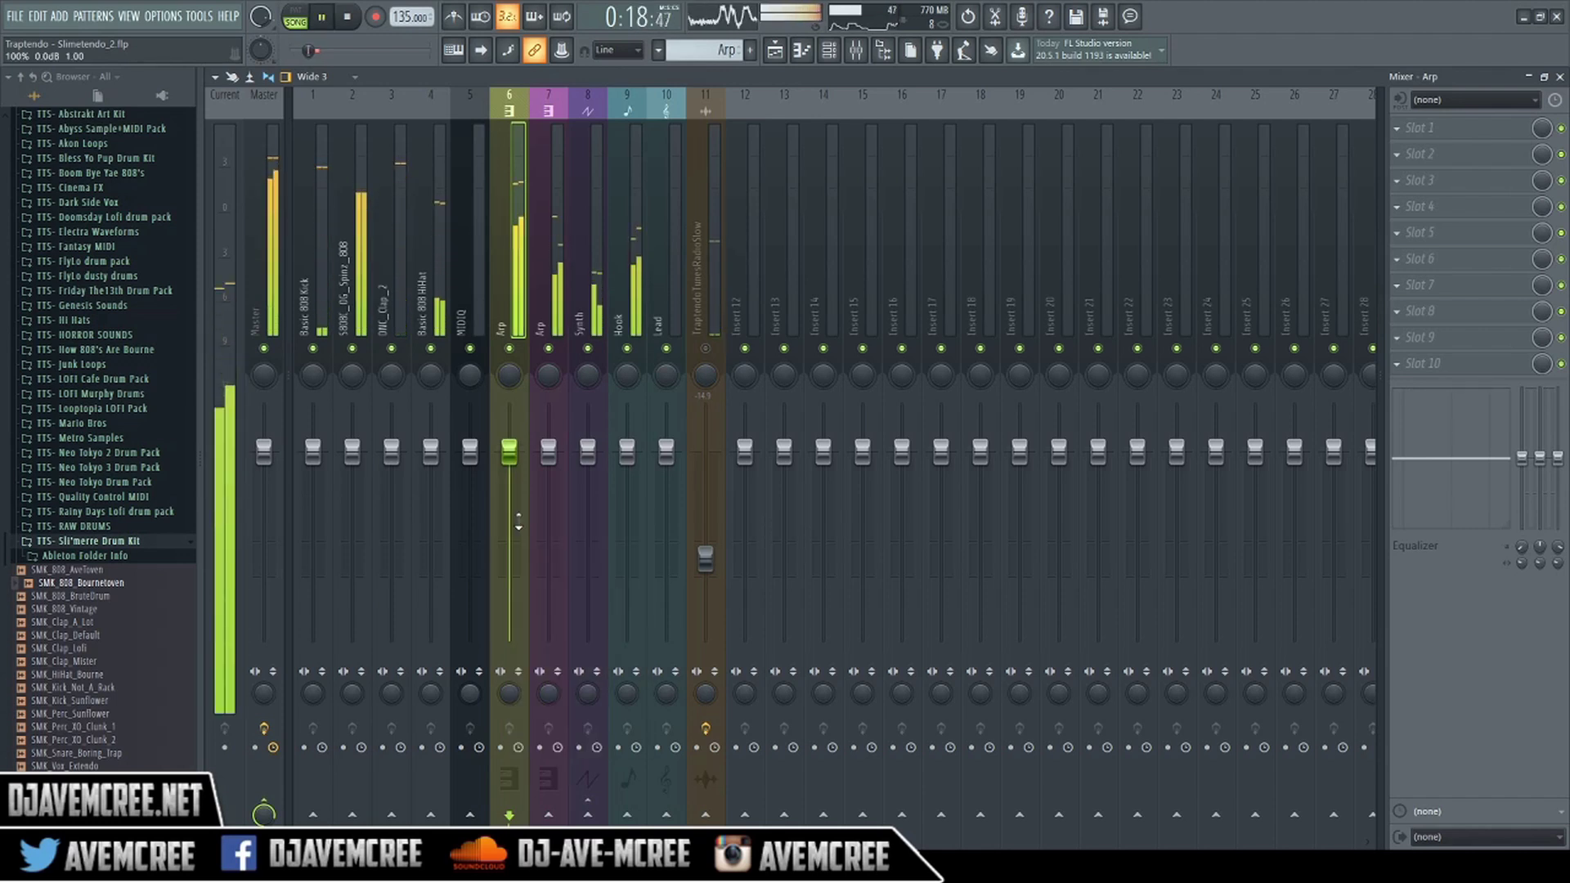
key("space")
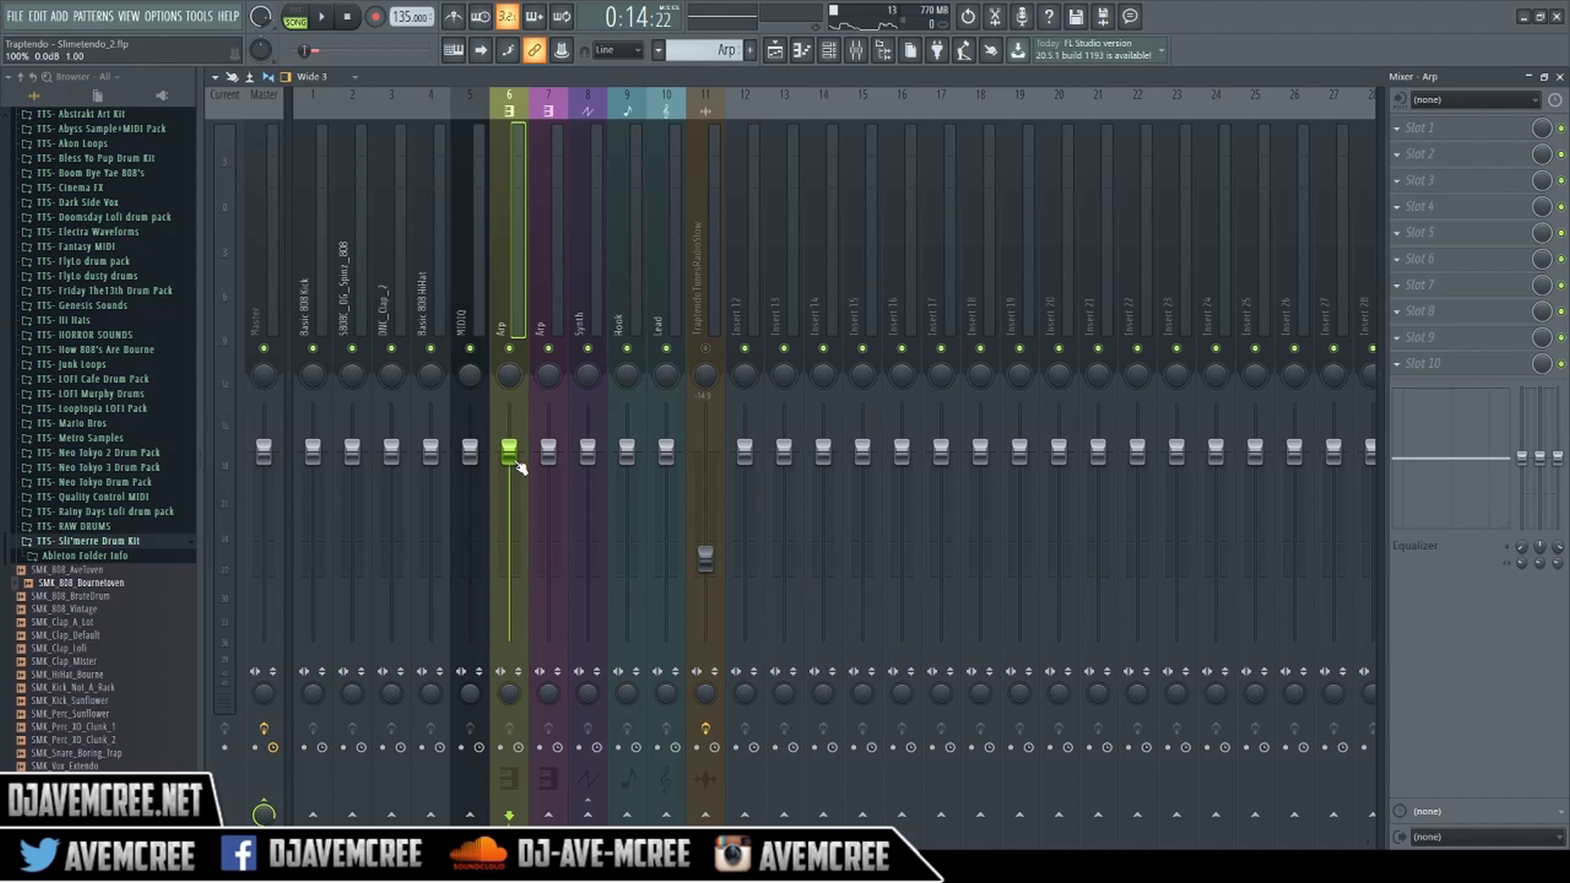
- Lower the Arp volume on mixer track 6 to about -10 dB and audition the section
left_click_drag(517, 464, 518, 538)
key("space")
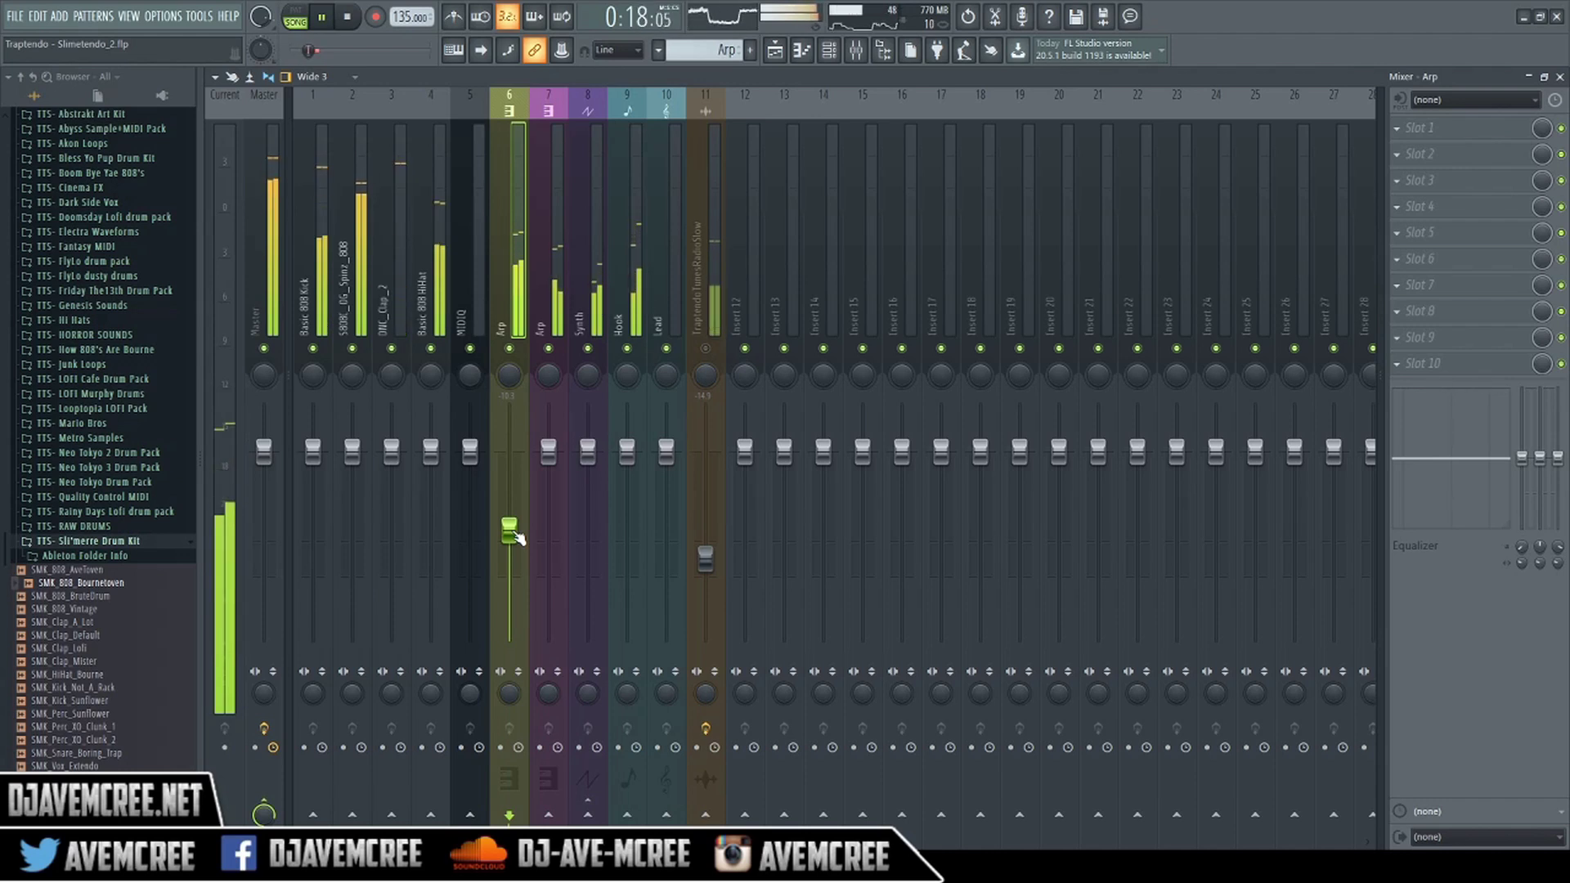
key("space")
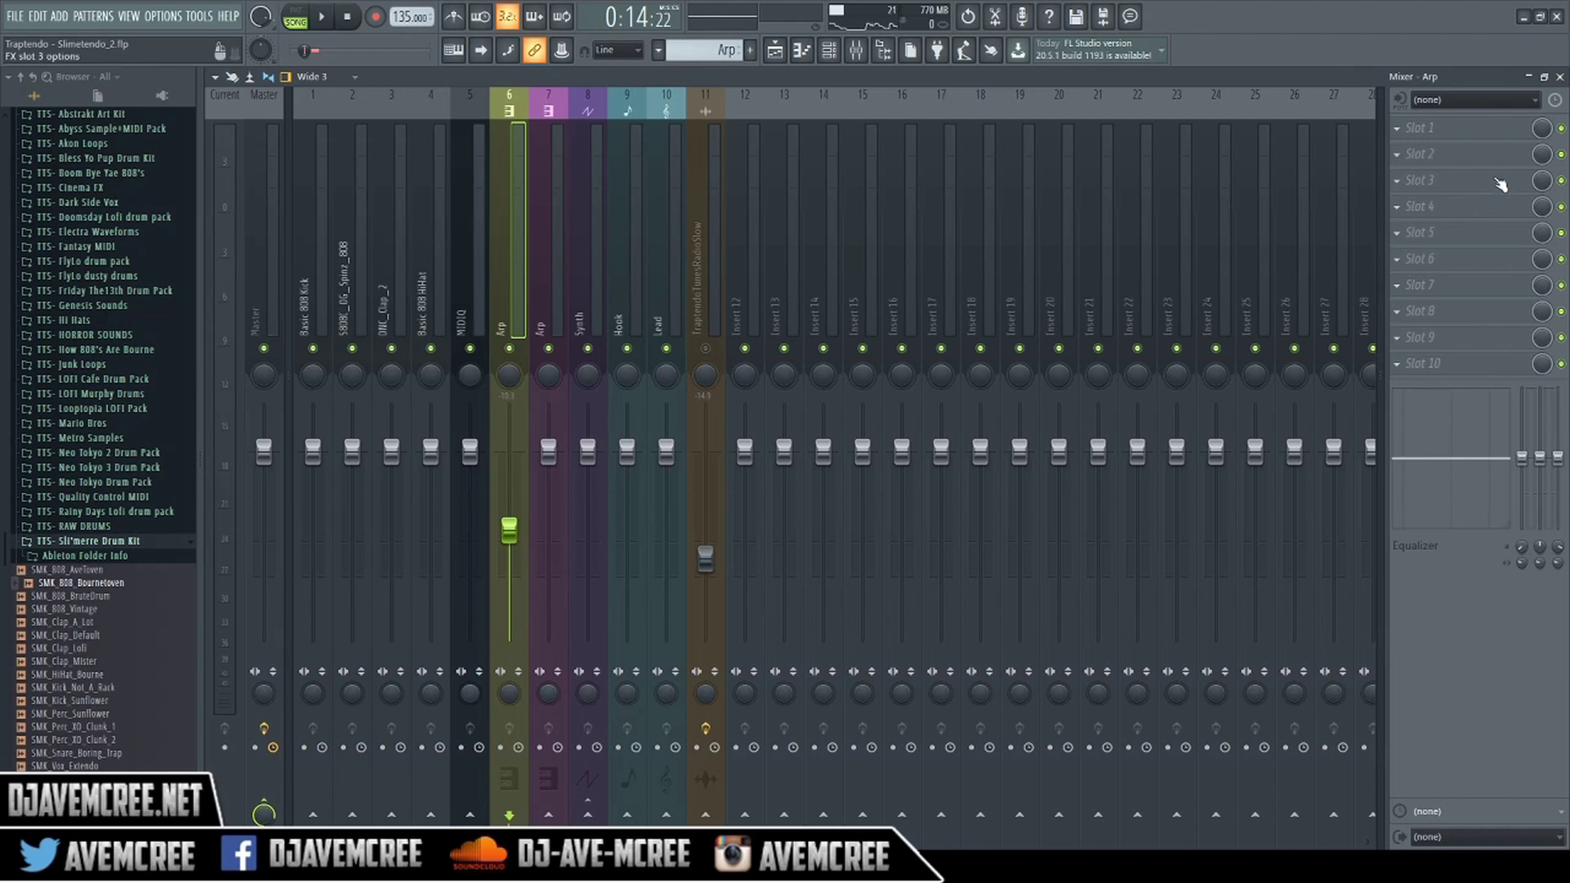
- Lower the volume of the Arp on mixer track 7 to about -7.5 dB while auditioning the selected section
left_click(1559, 77)
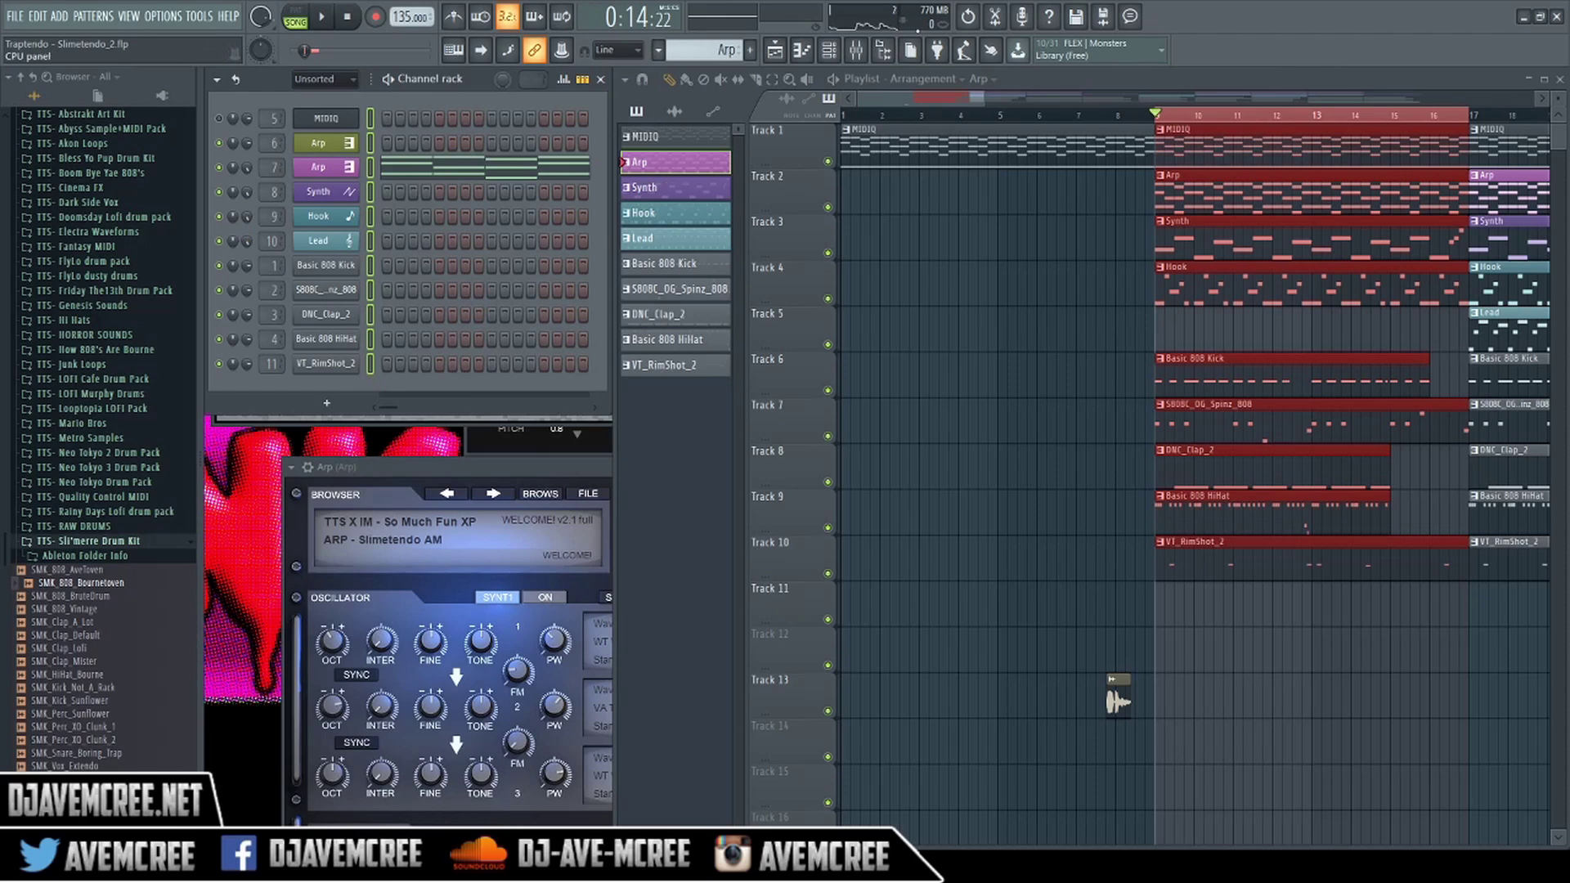
left_click(873, 46)
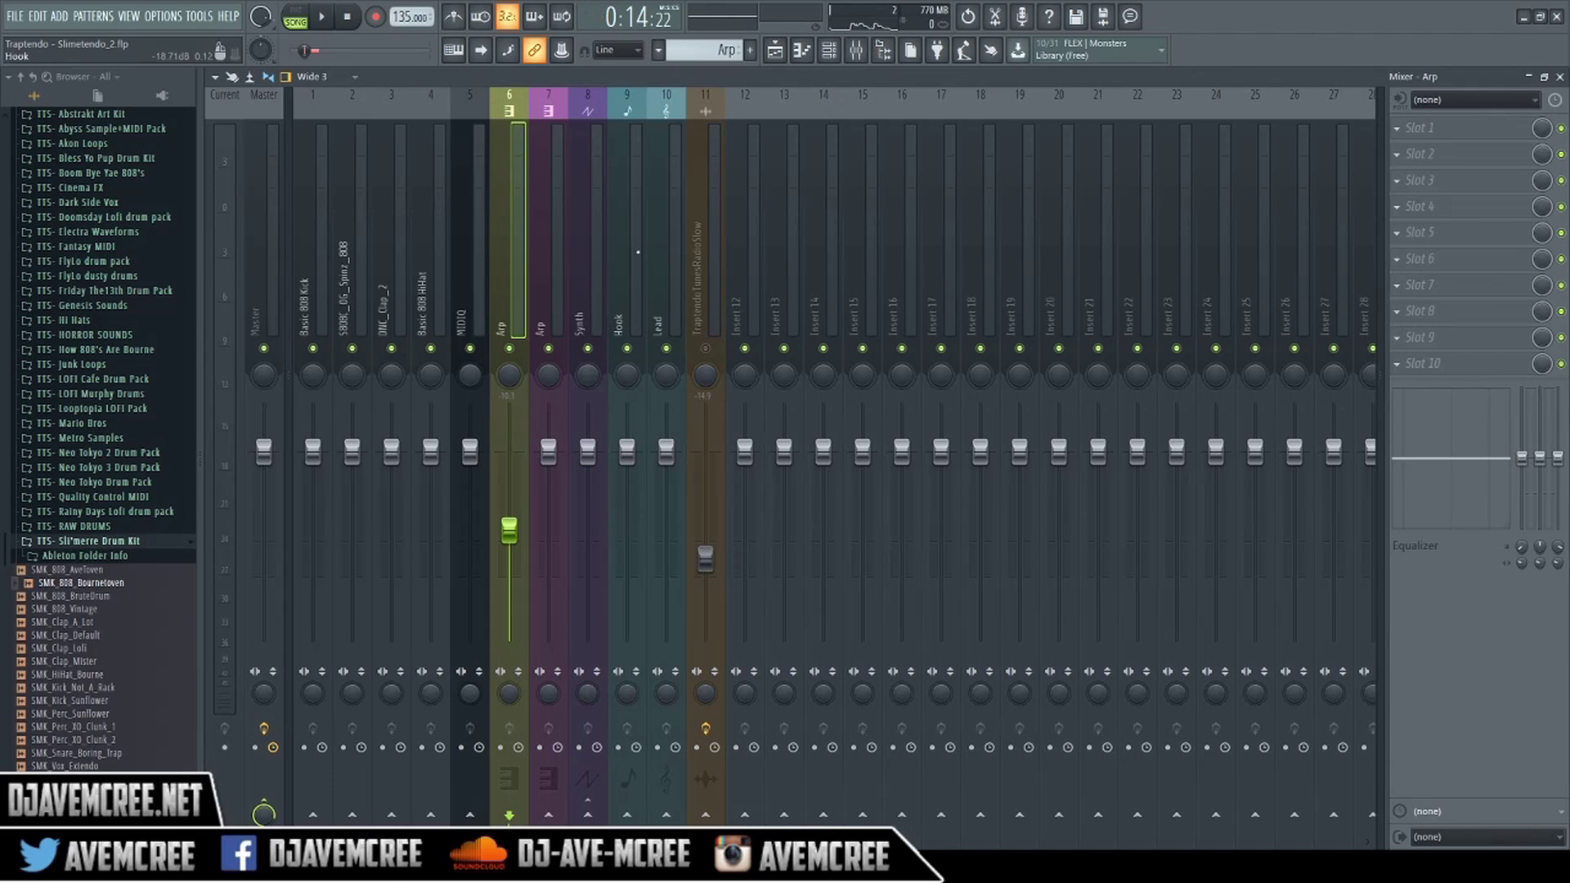
key("space")
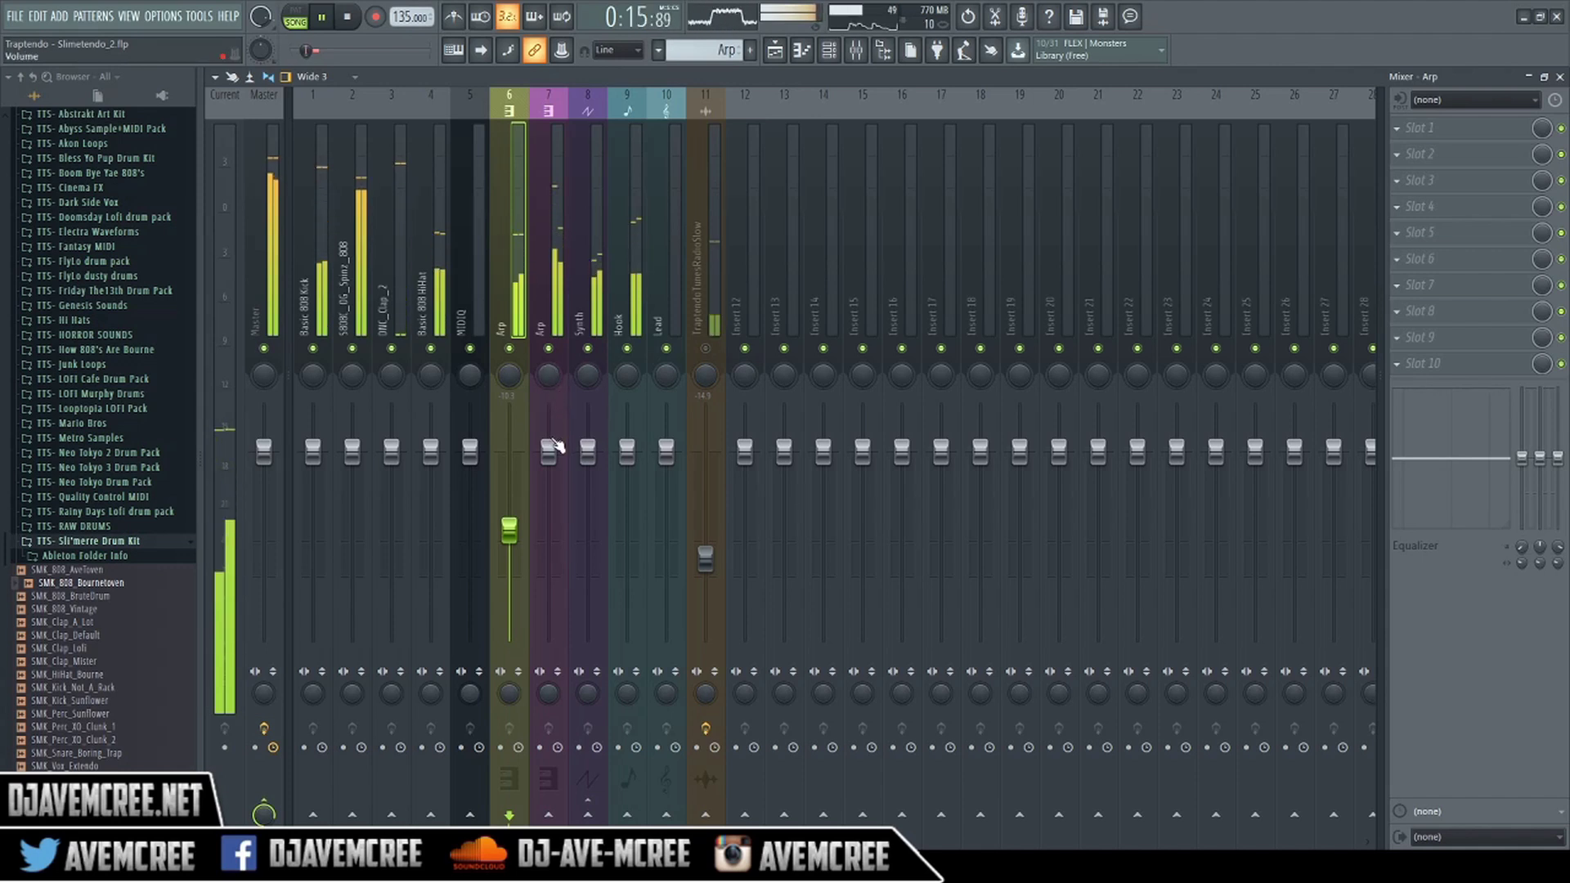
left_click_drag(548, 449, 551, 510)
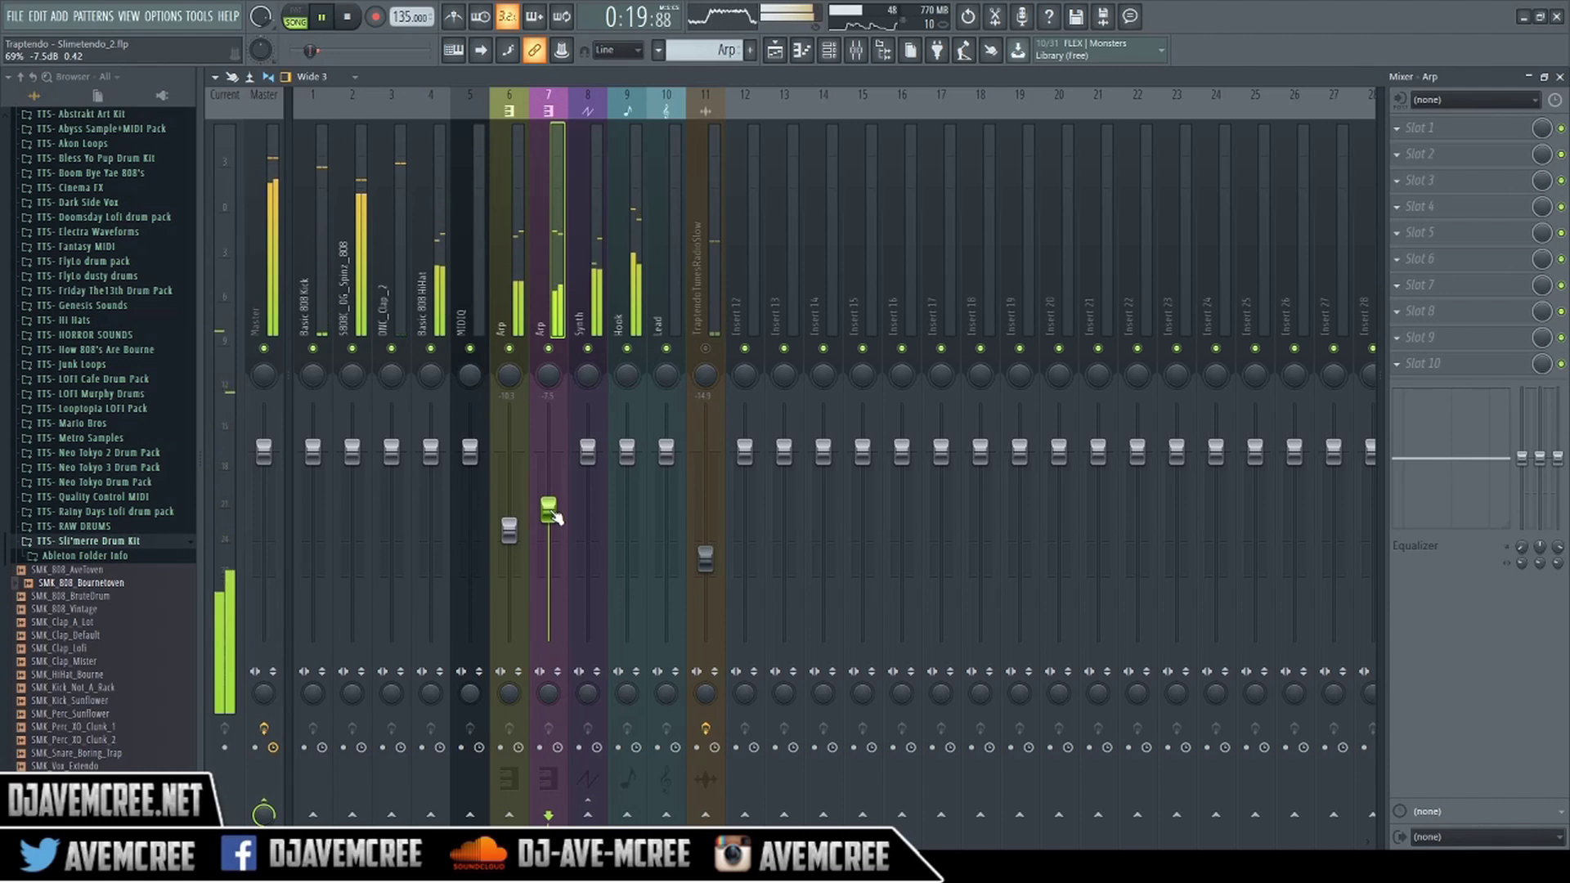
key("space")
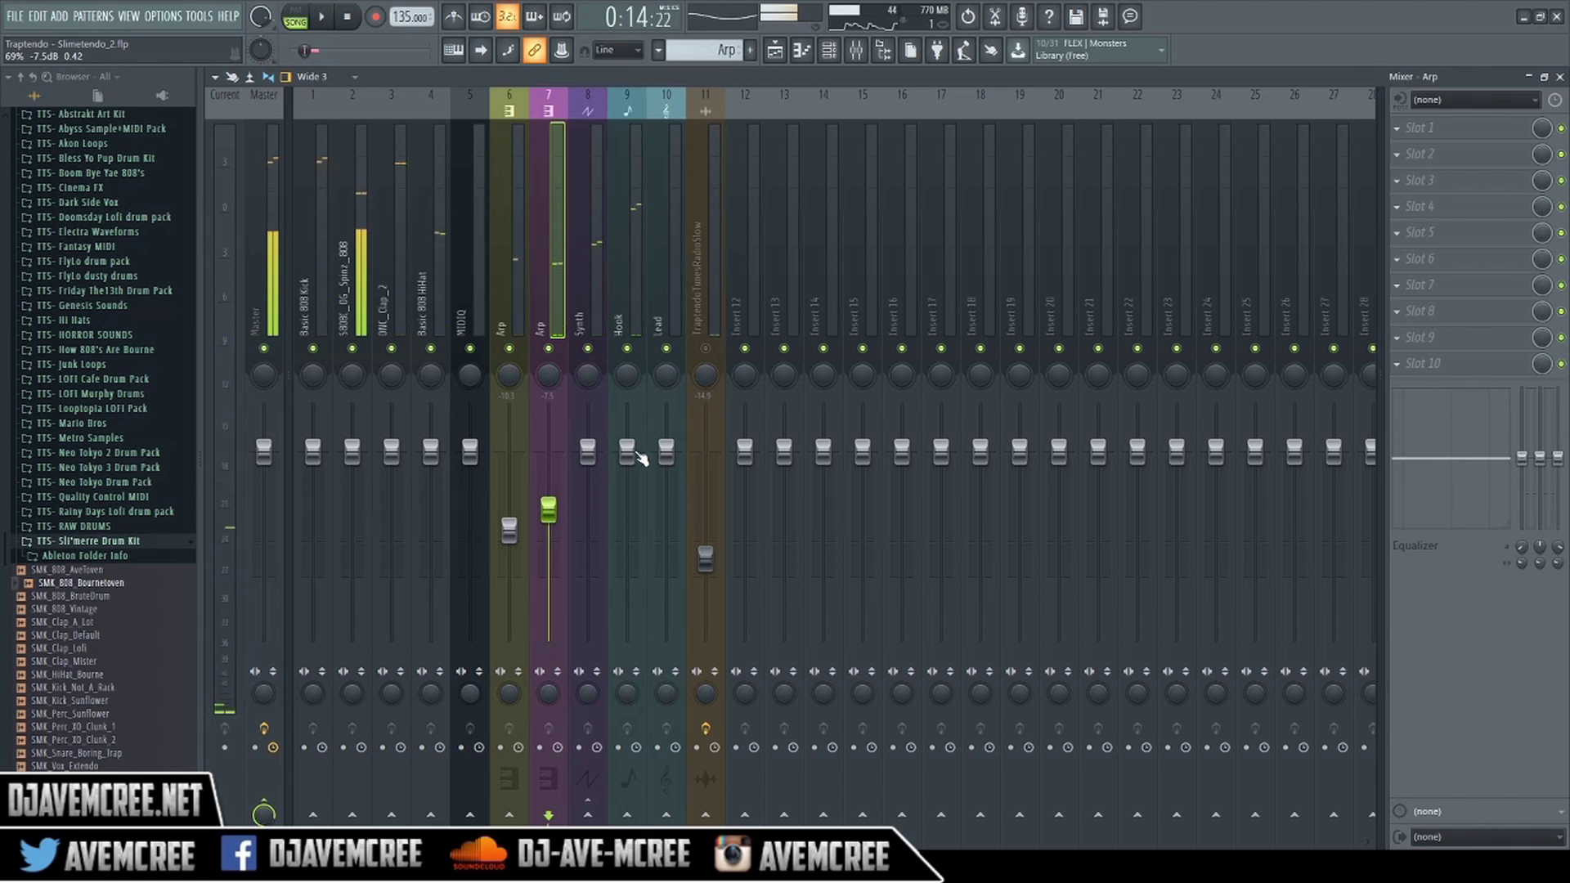
- Lower the Hook volume to about -5.9 dB and nudge both Arp tracks slightly lower, with track 7 at about -8 dB, during playback
left_click_drag(628, 449, 636, 509)
key("space")
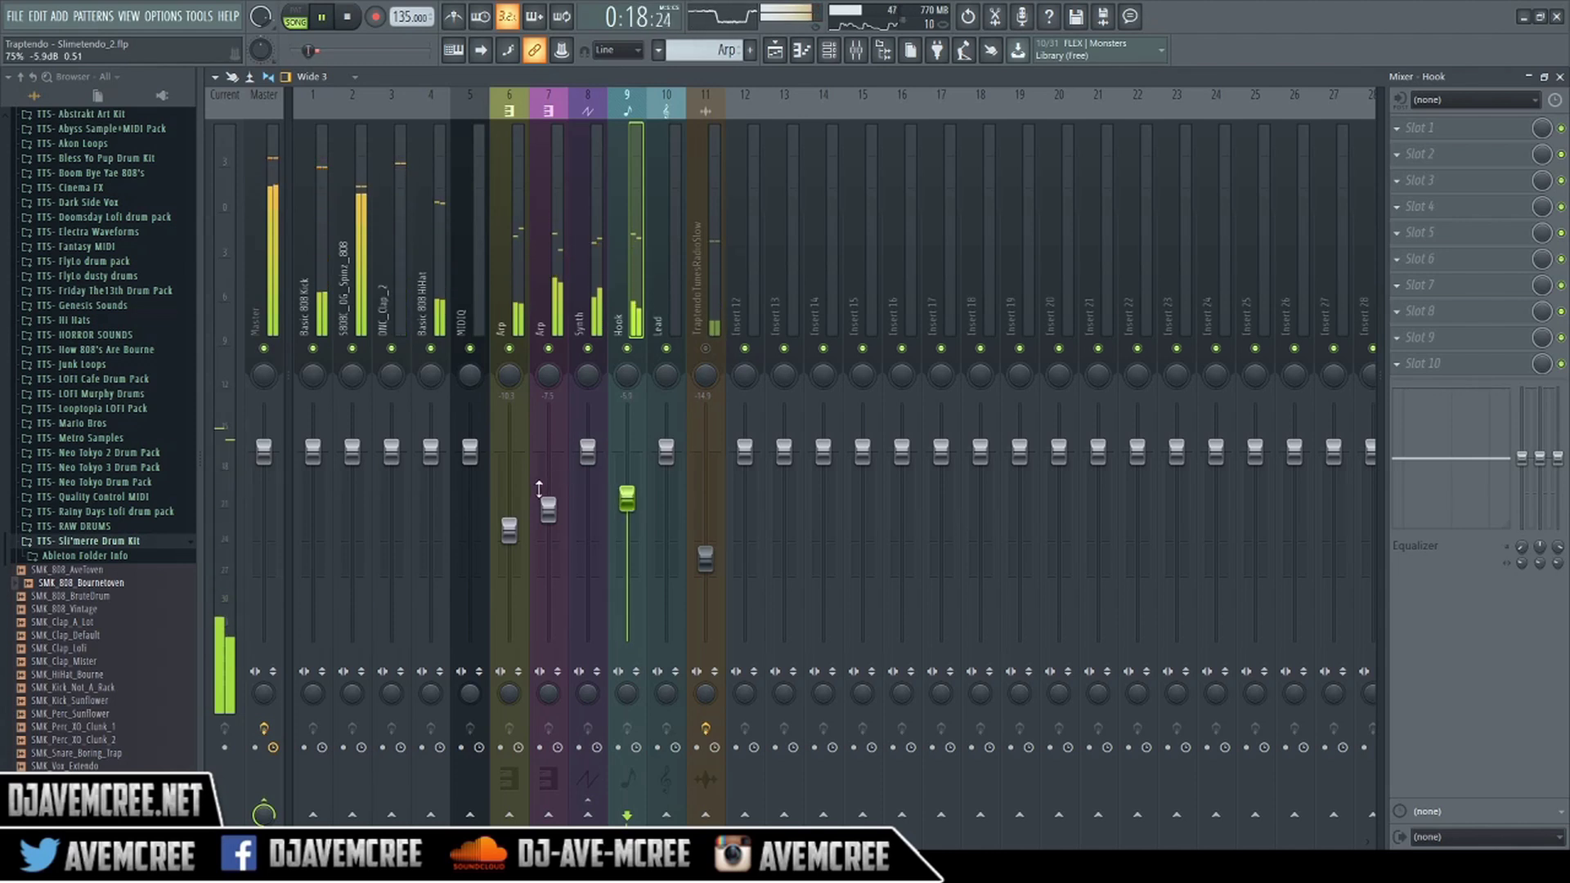
left_click_drag(548, 509, 509, 533)
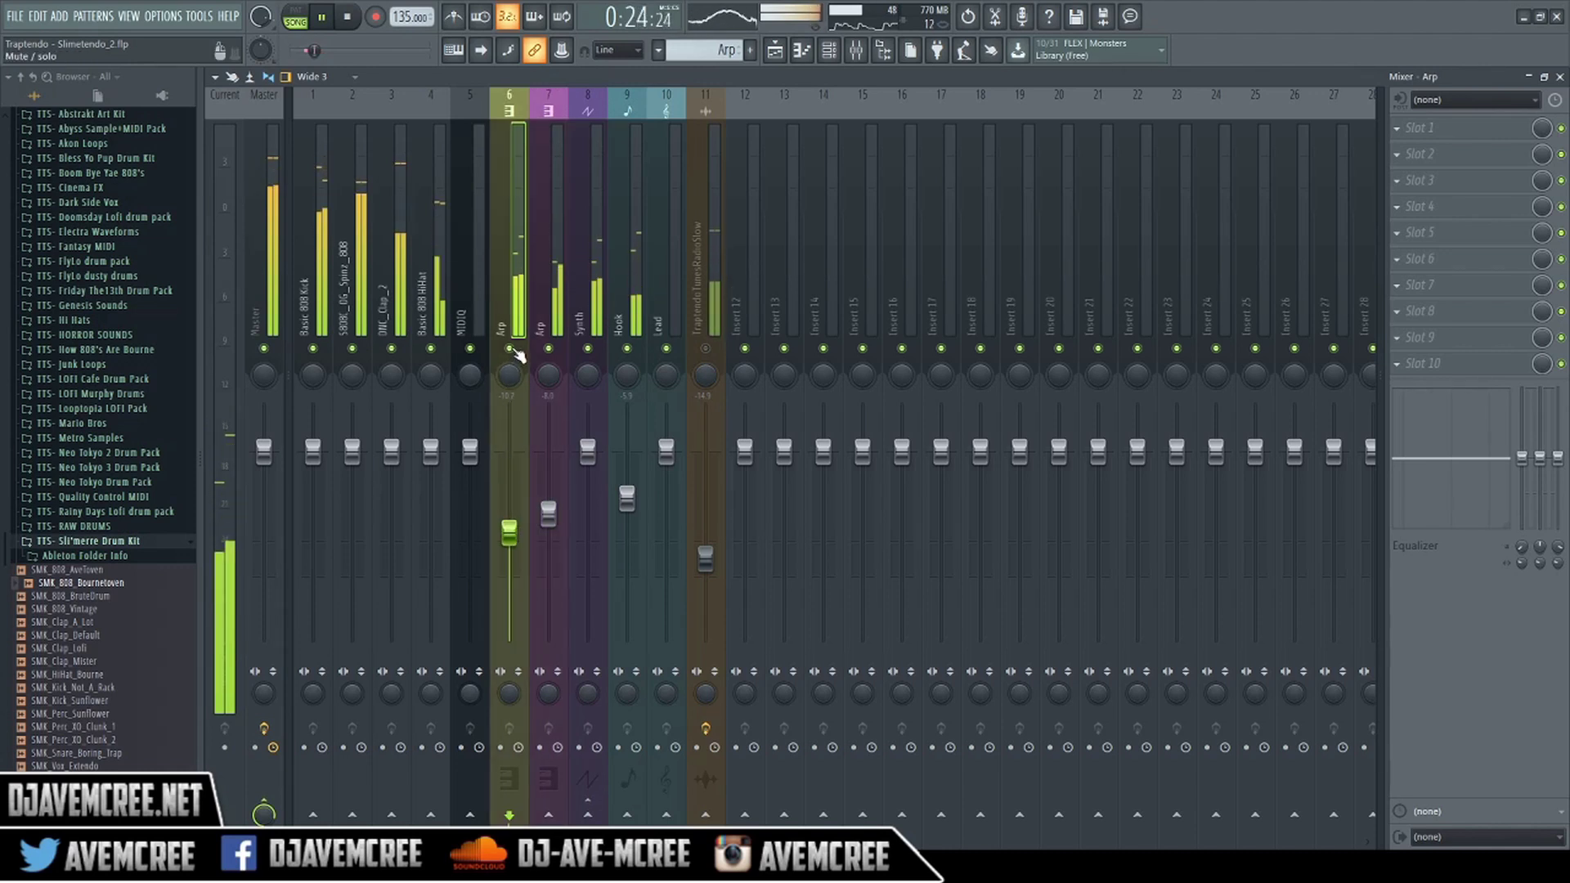
key("space")
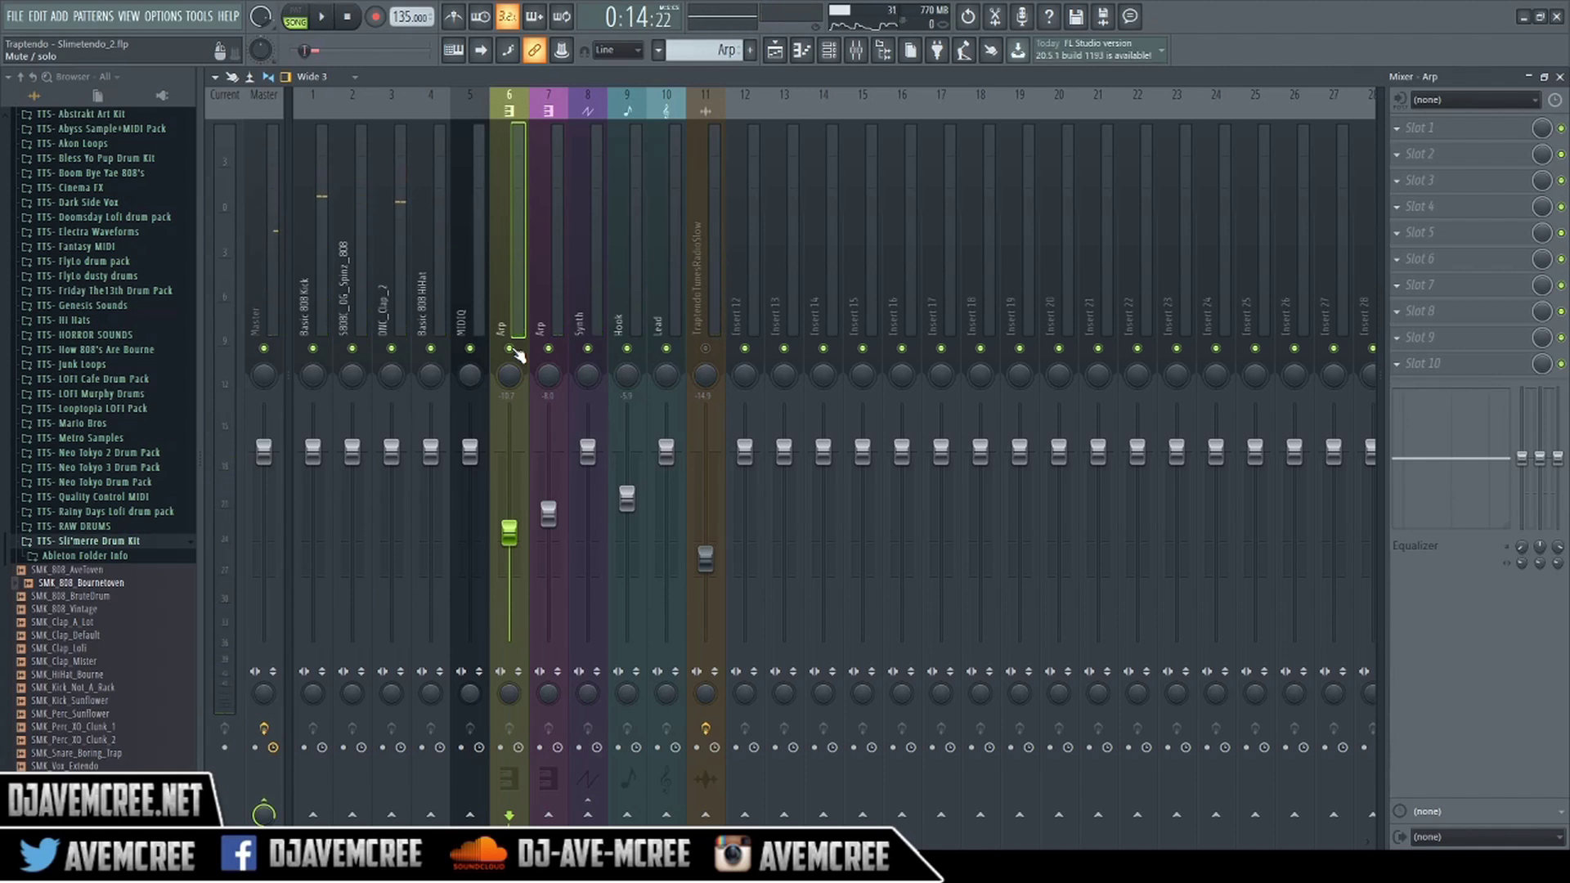
- Audition the Arp on mixer track 6 soloed and compare it with the full mix with all tracks enabled
right_click(511, 349)
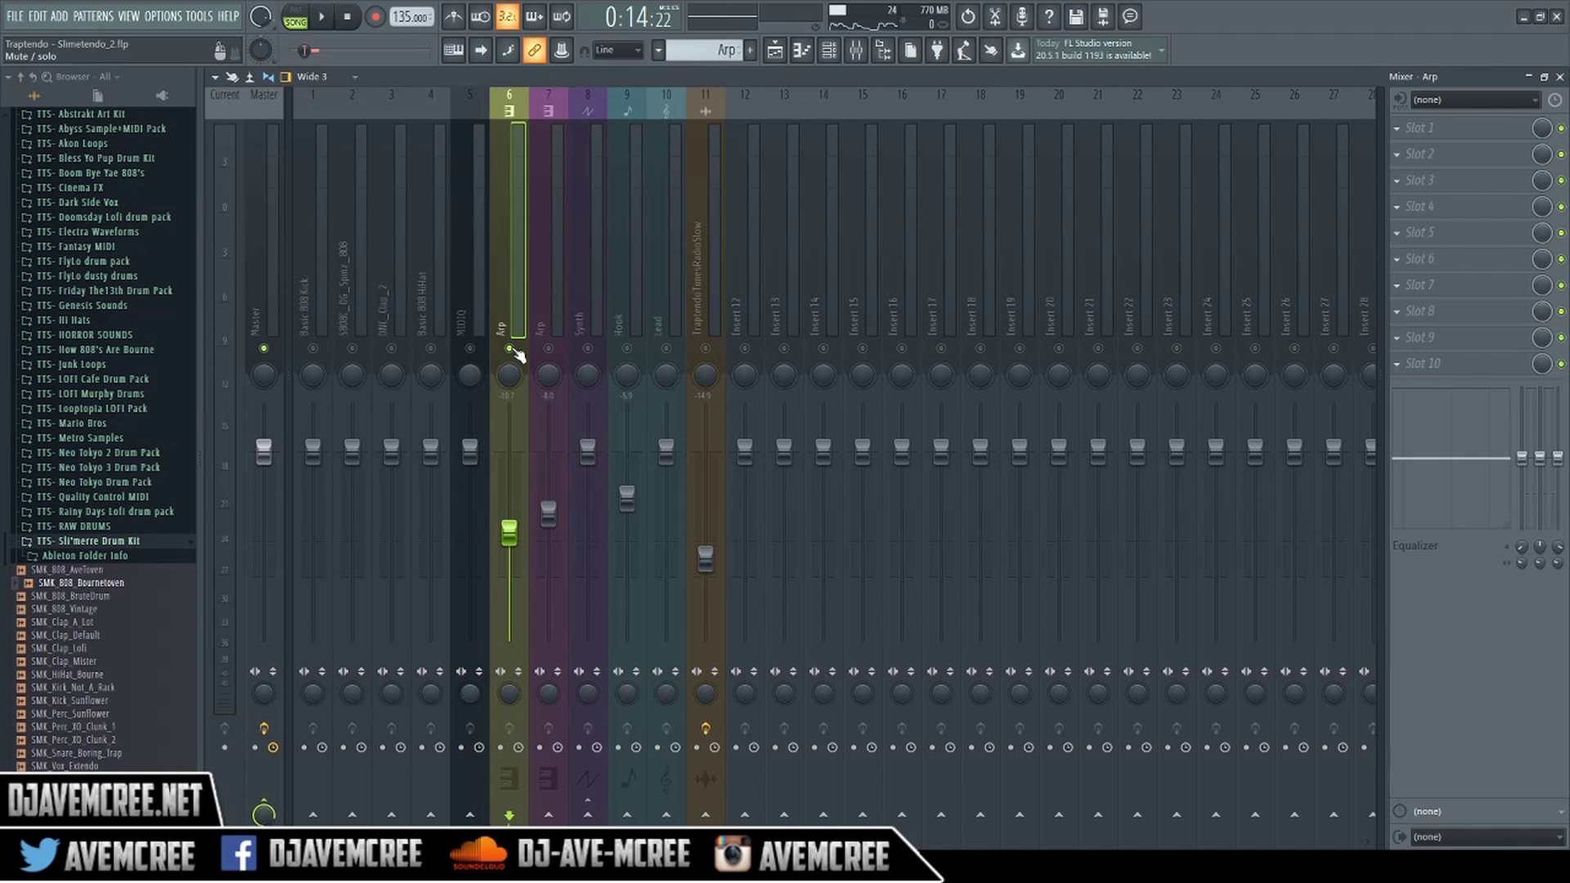
key("space")
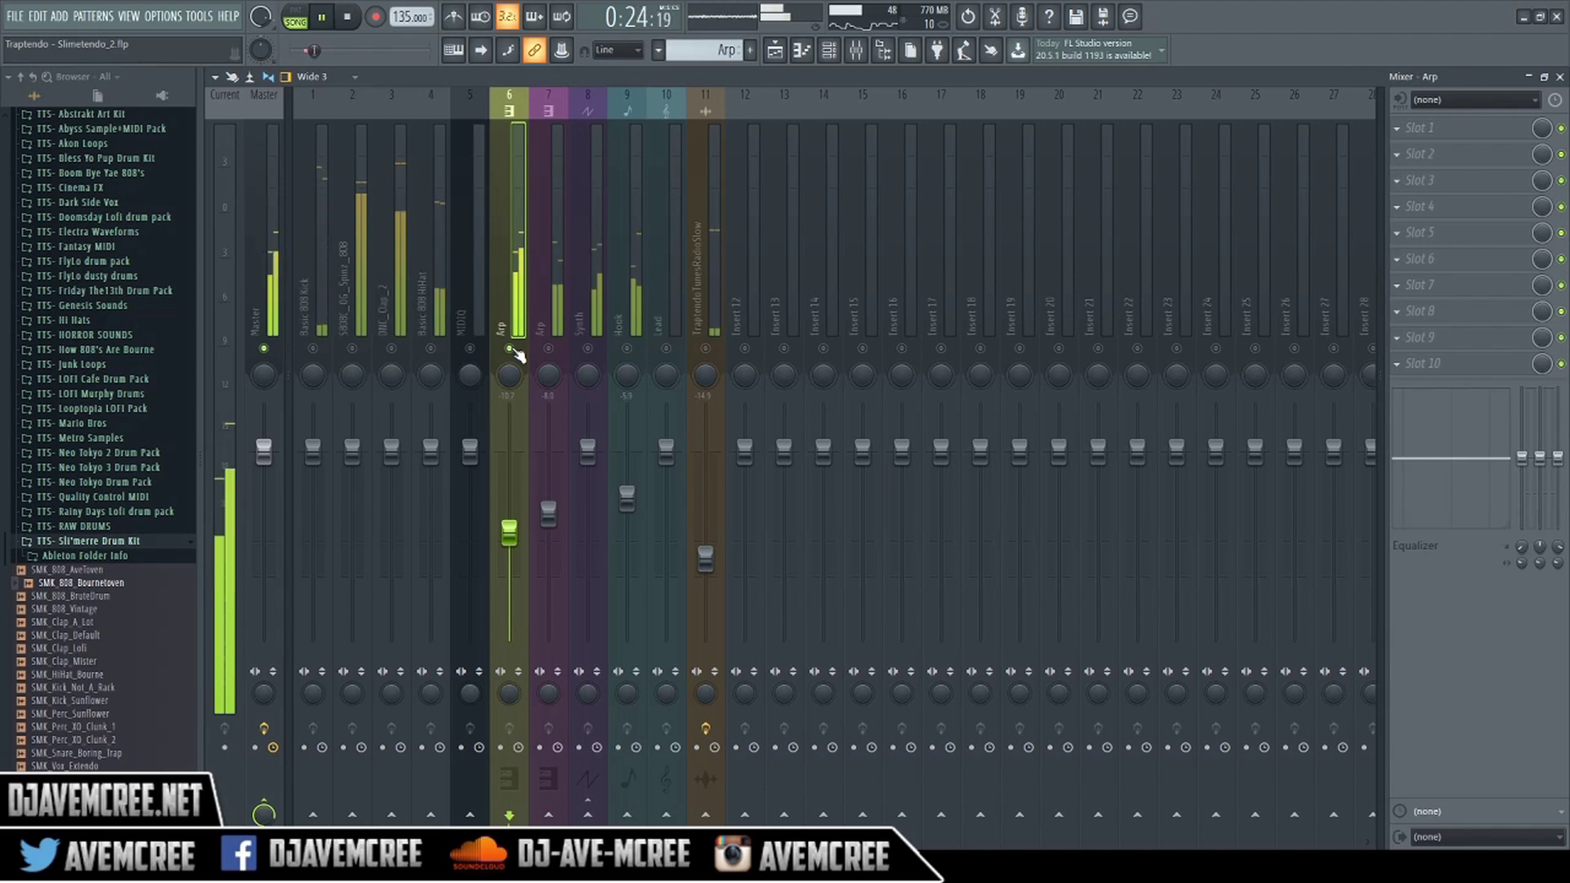
key("space")
key("space")
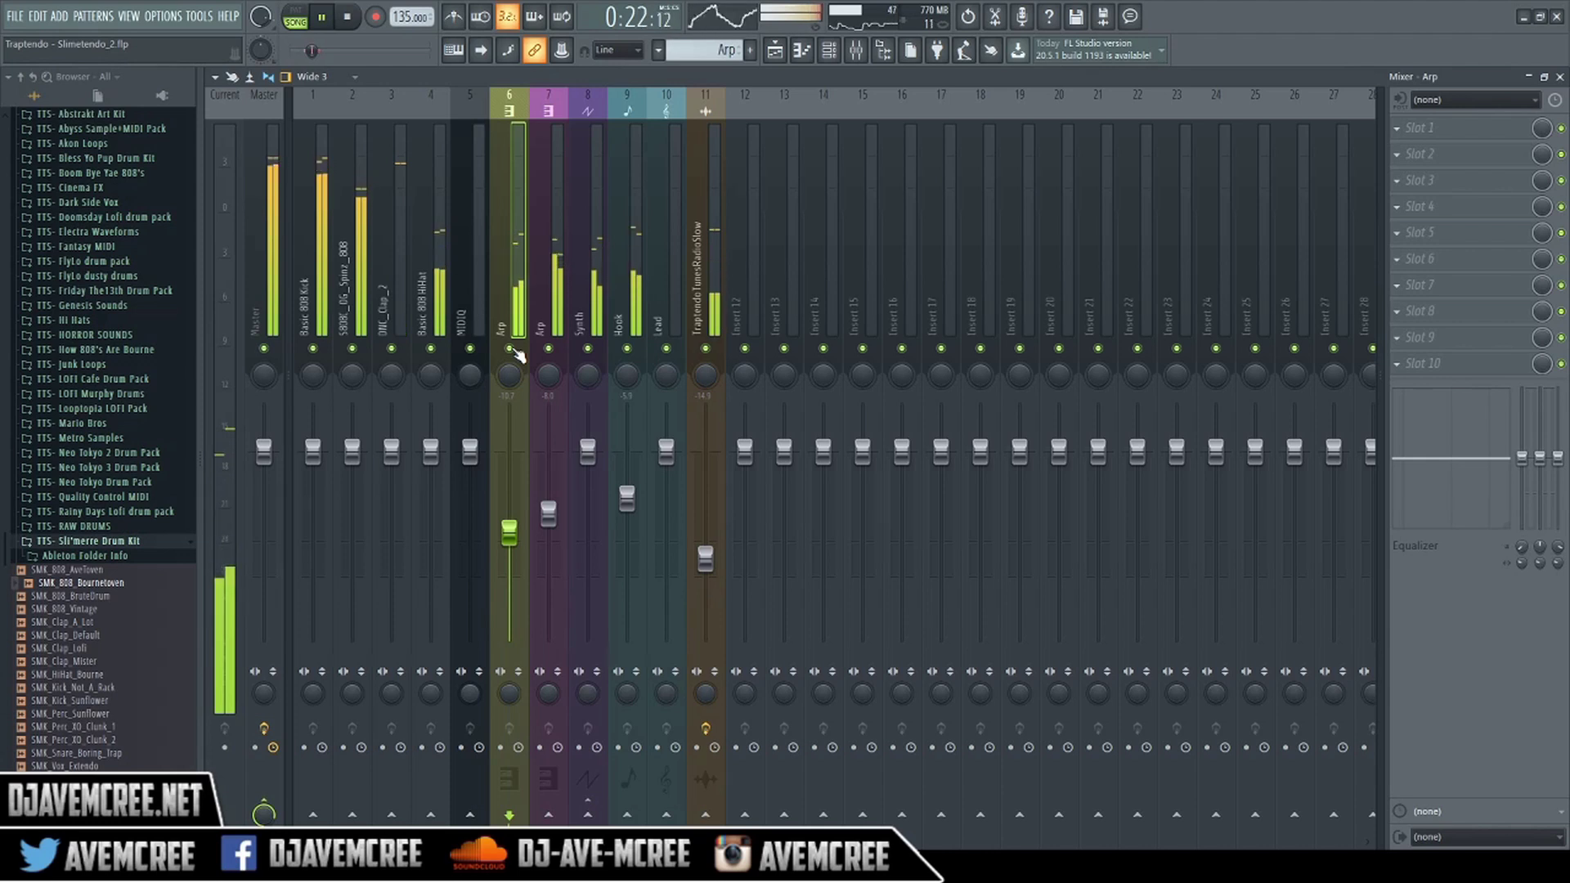
key("space")
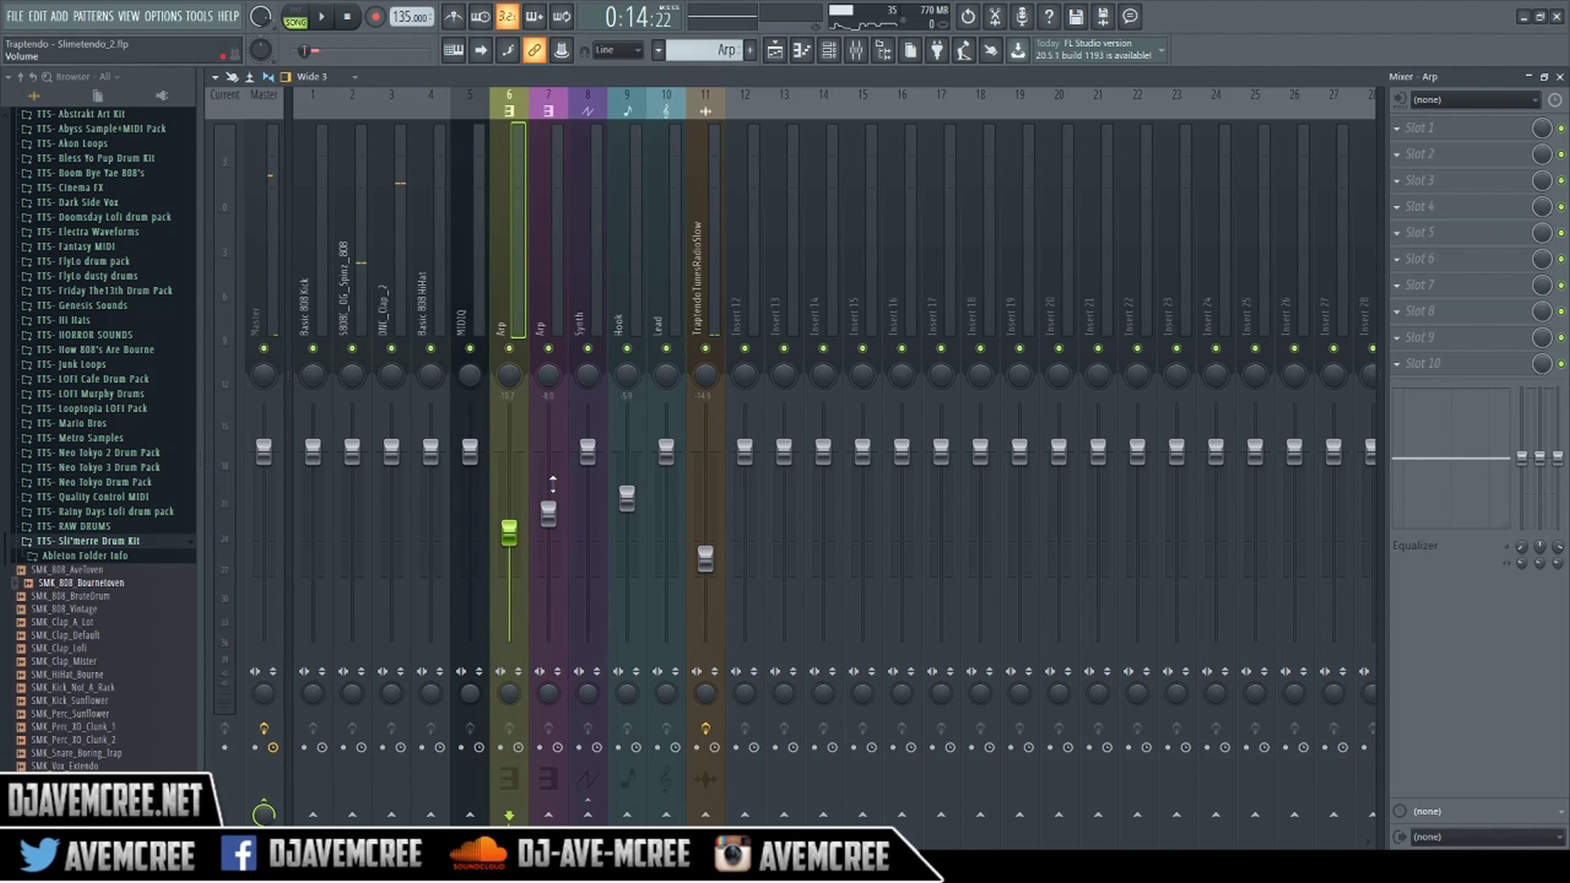
- Play the section and compare the levels of the Basic 808 Kick and S808C_OG_Spinz_808 tracks
left_click(312, 288)
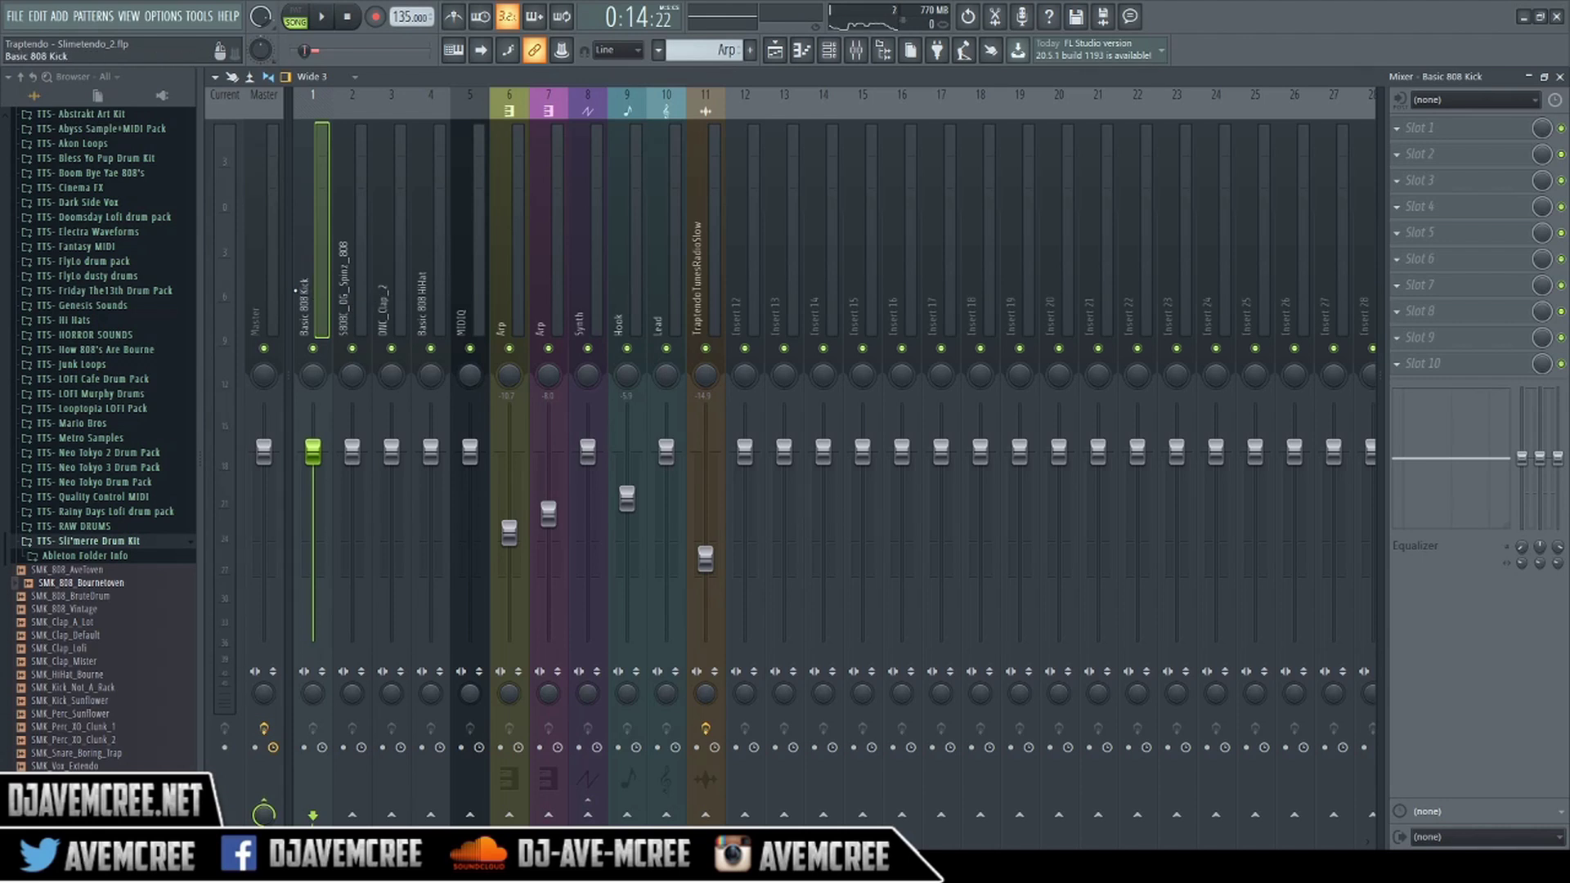
key("space")
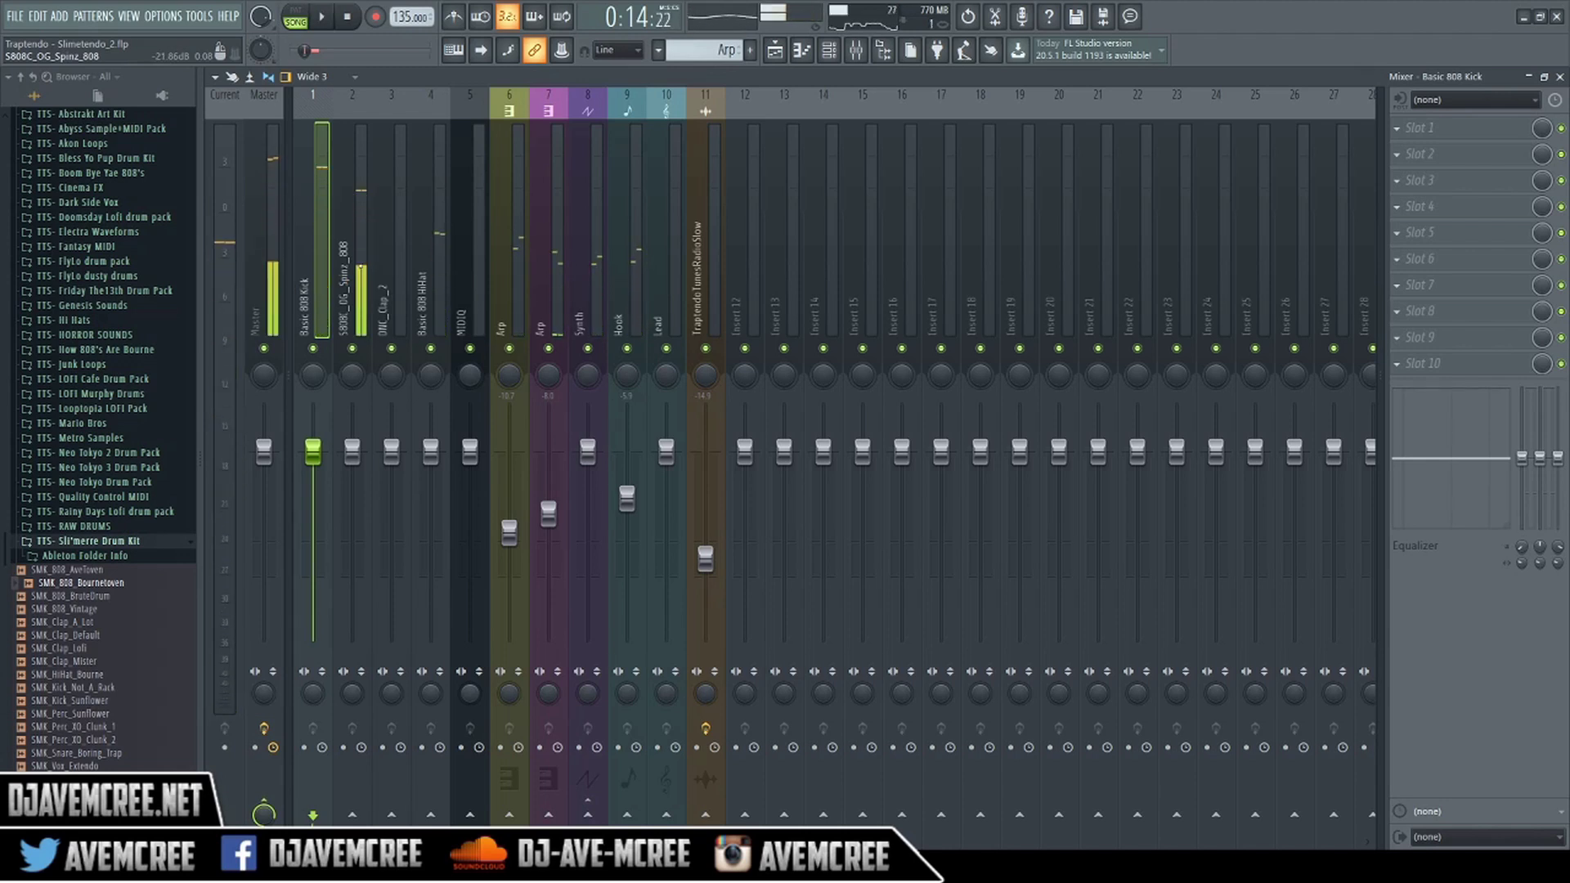
left_click(347, 261)
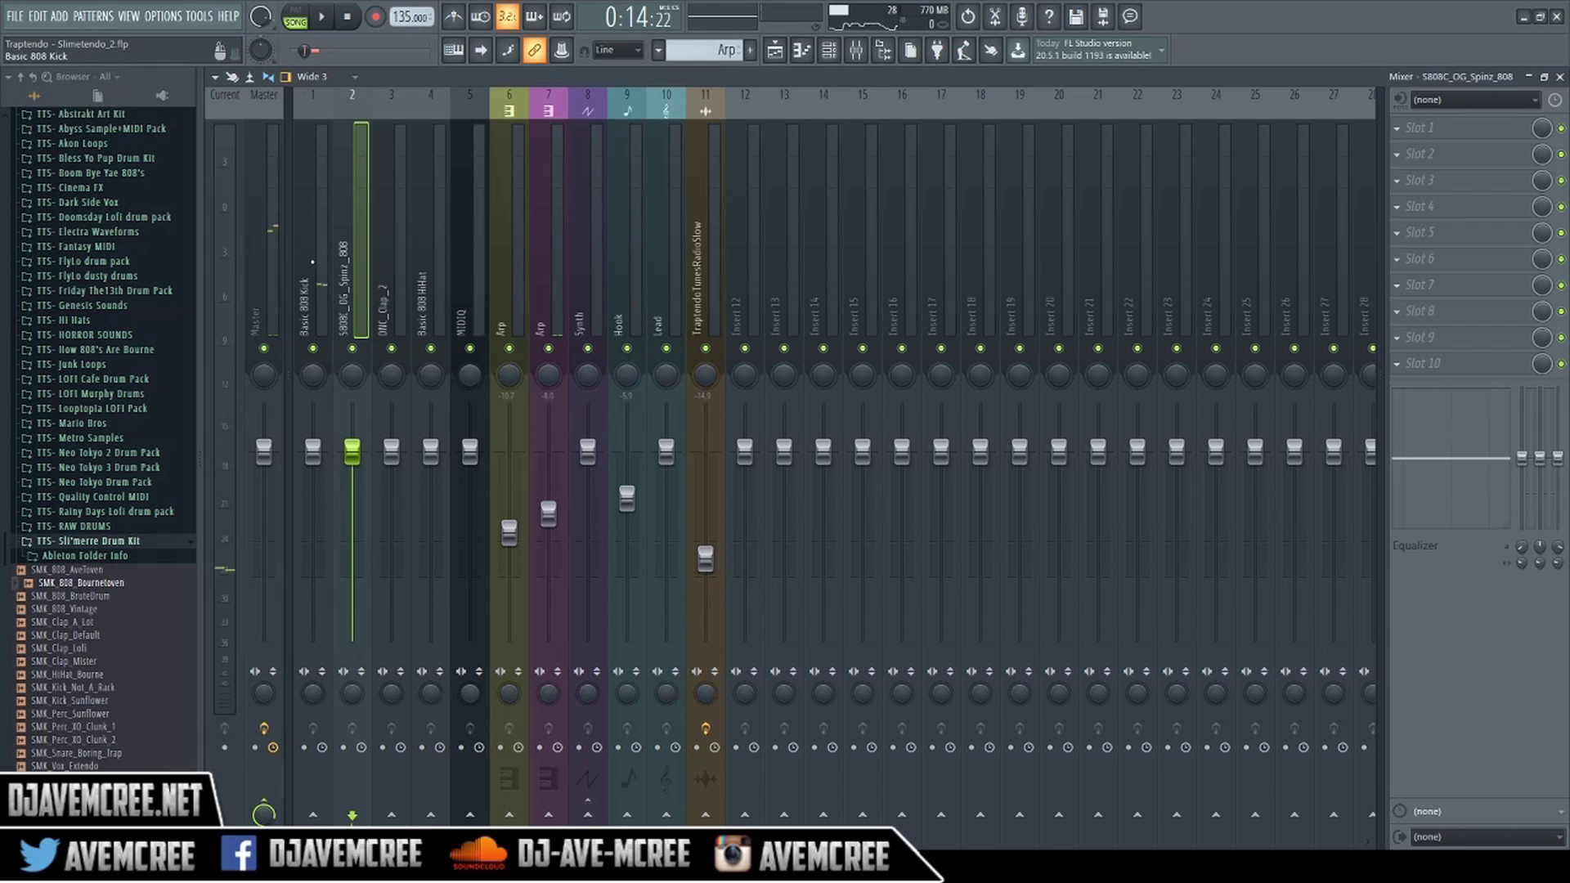
left_click(312, 262)
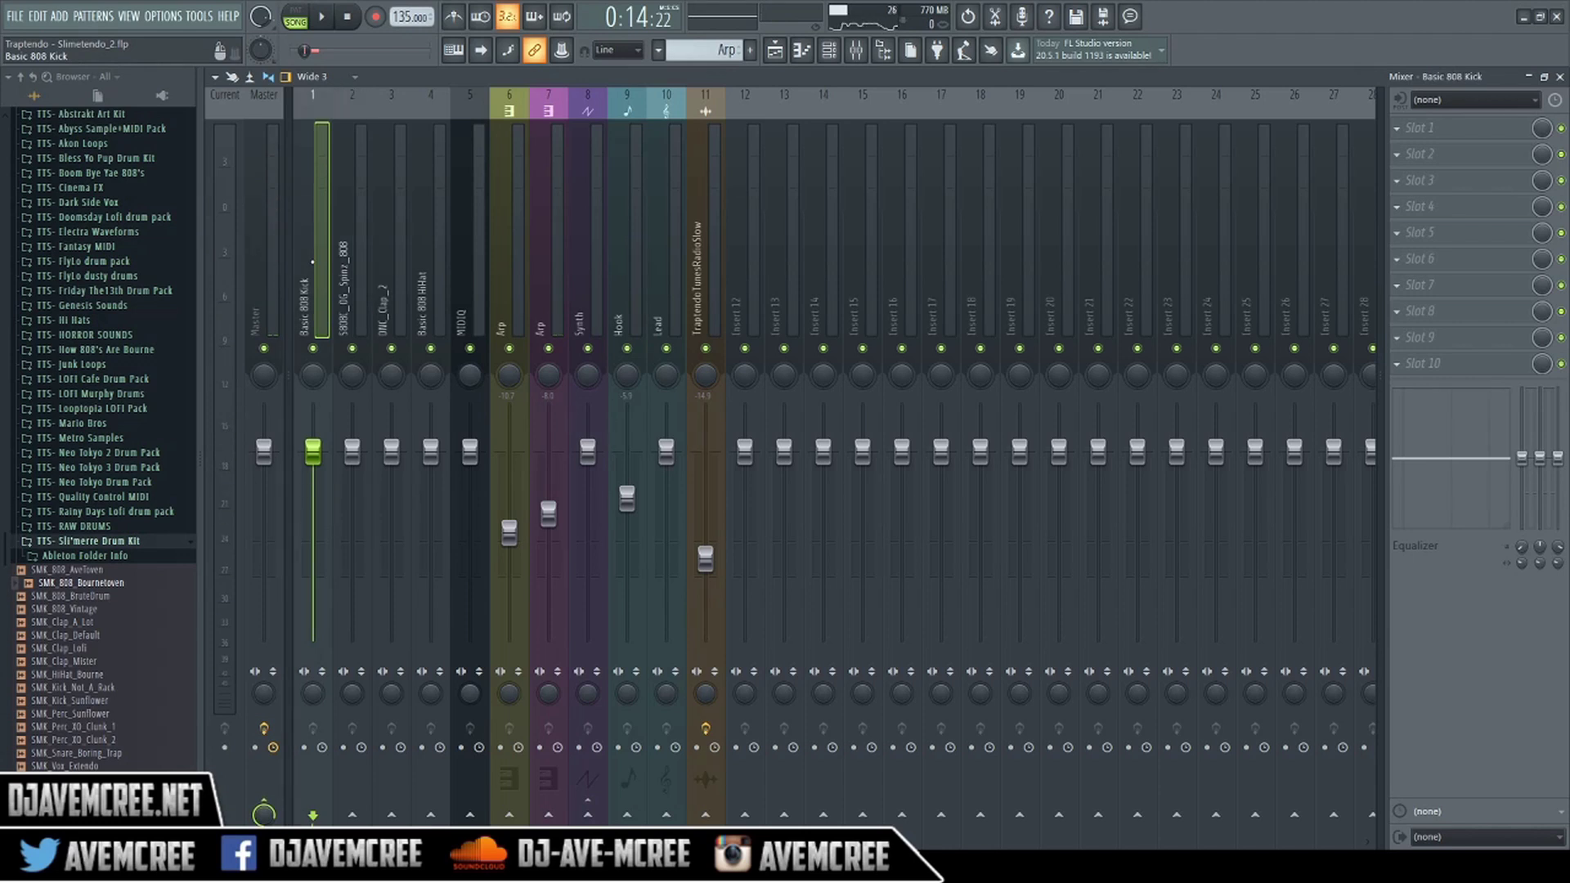
- Add a Fruity Limiter to the first effect slot of the S808C_OG_Spinz_808 track and switch it to compressor mode
left_click(347, 260)
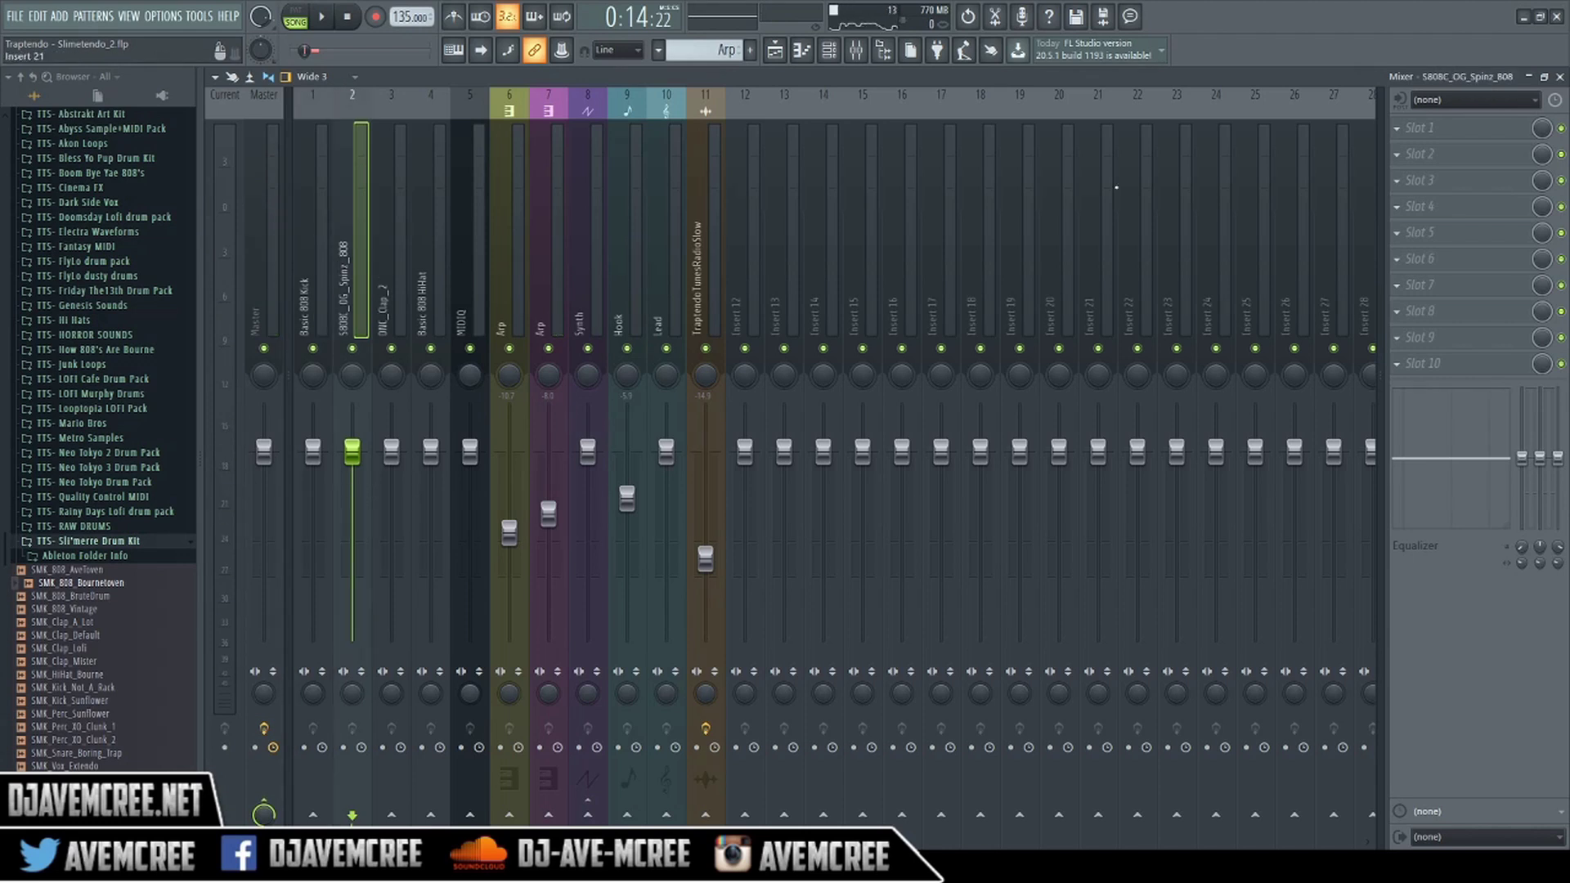
left_click(1401, 134)
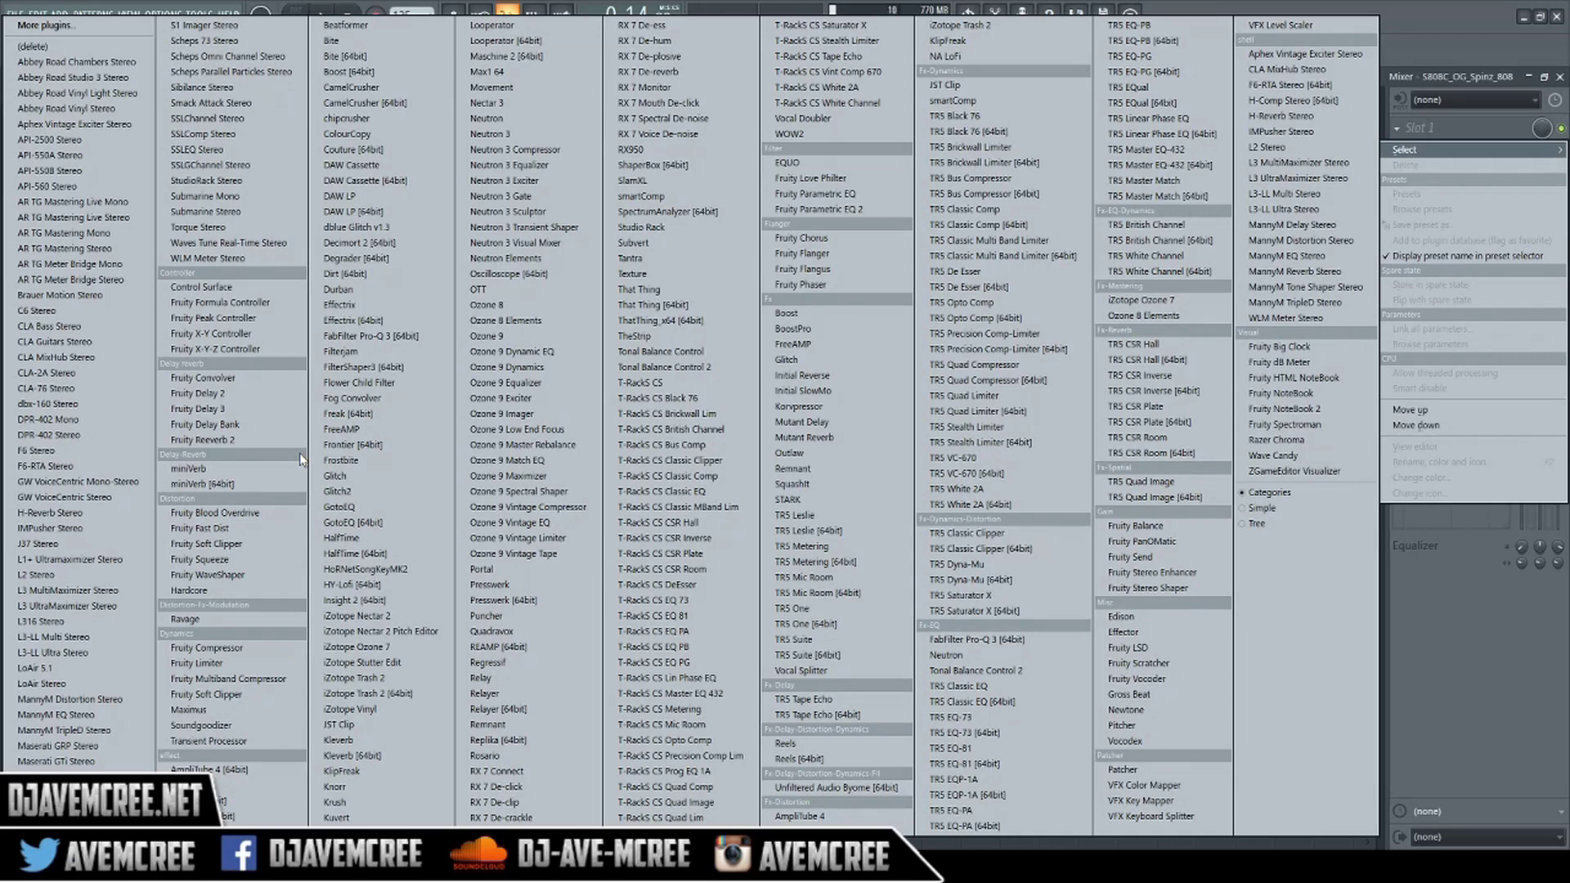
left_click(245, 665)
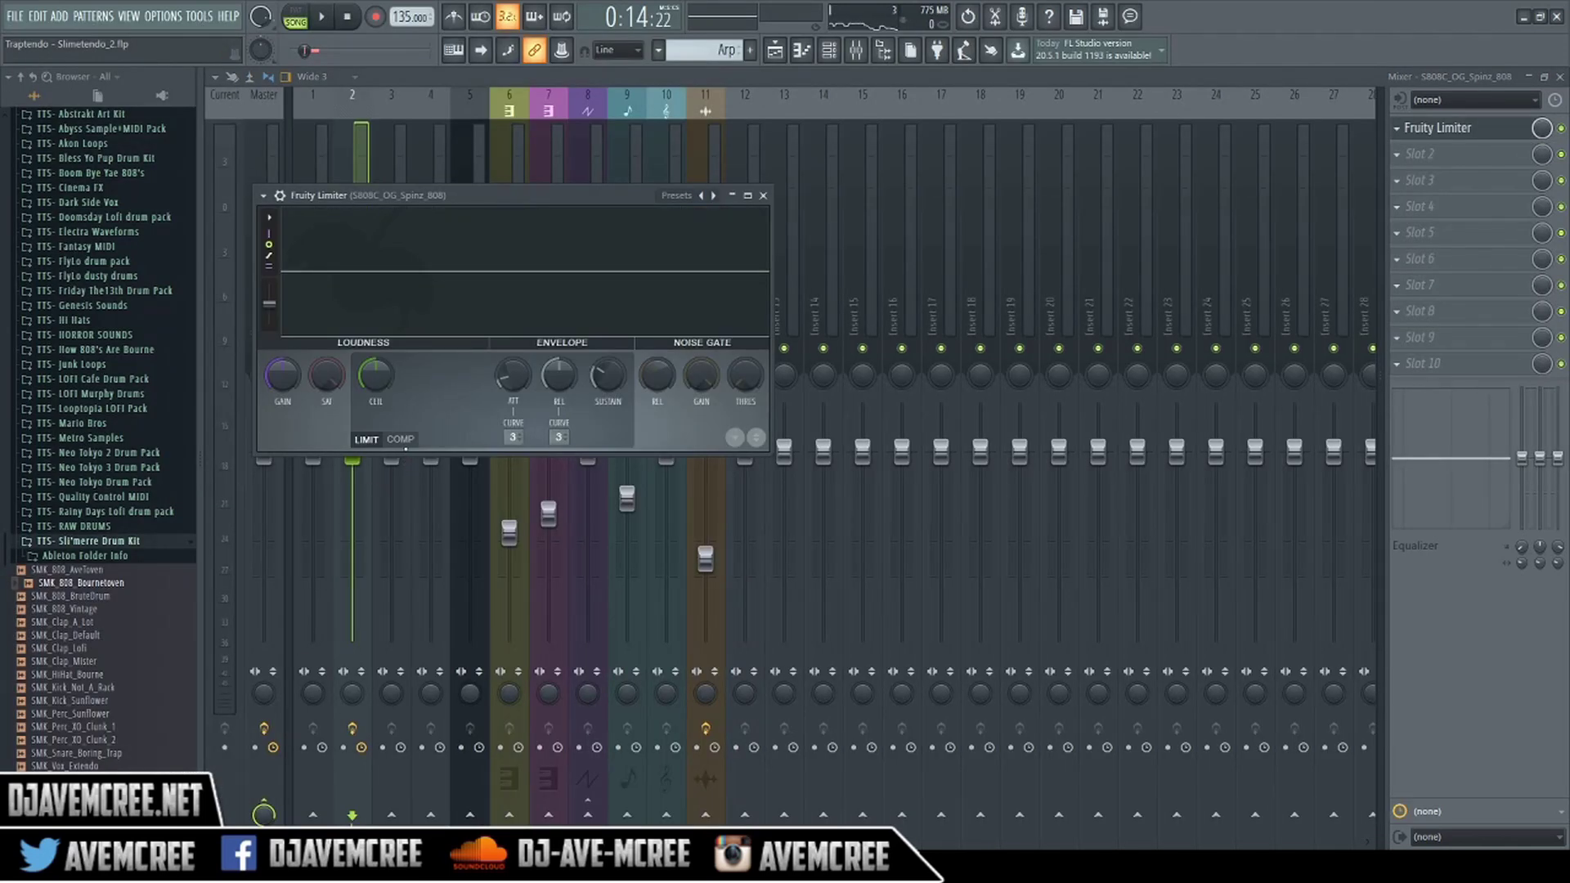
left_click(400, 440)
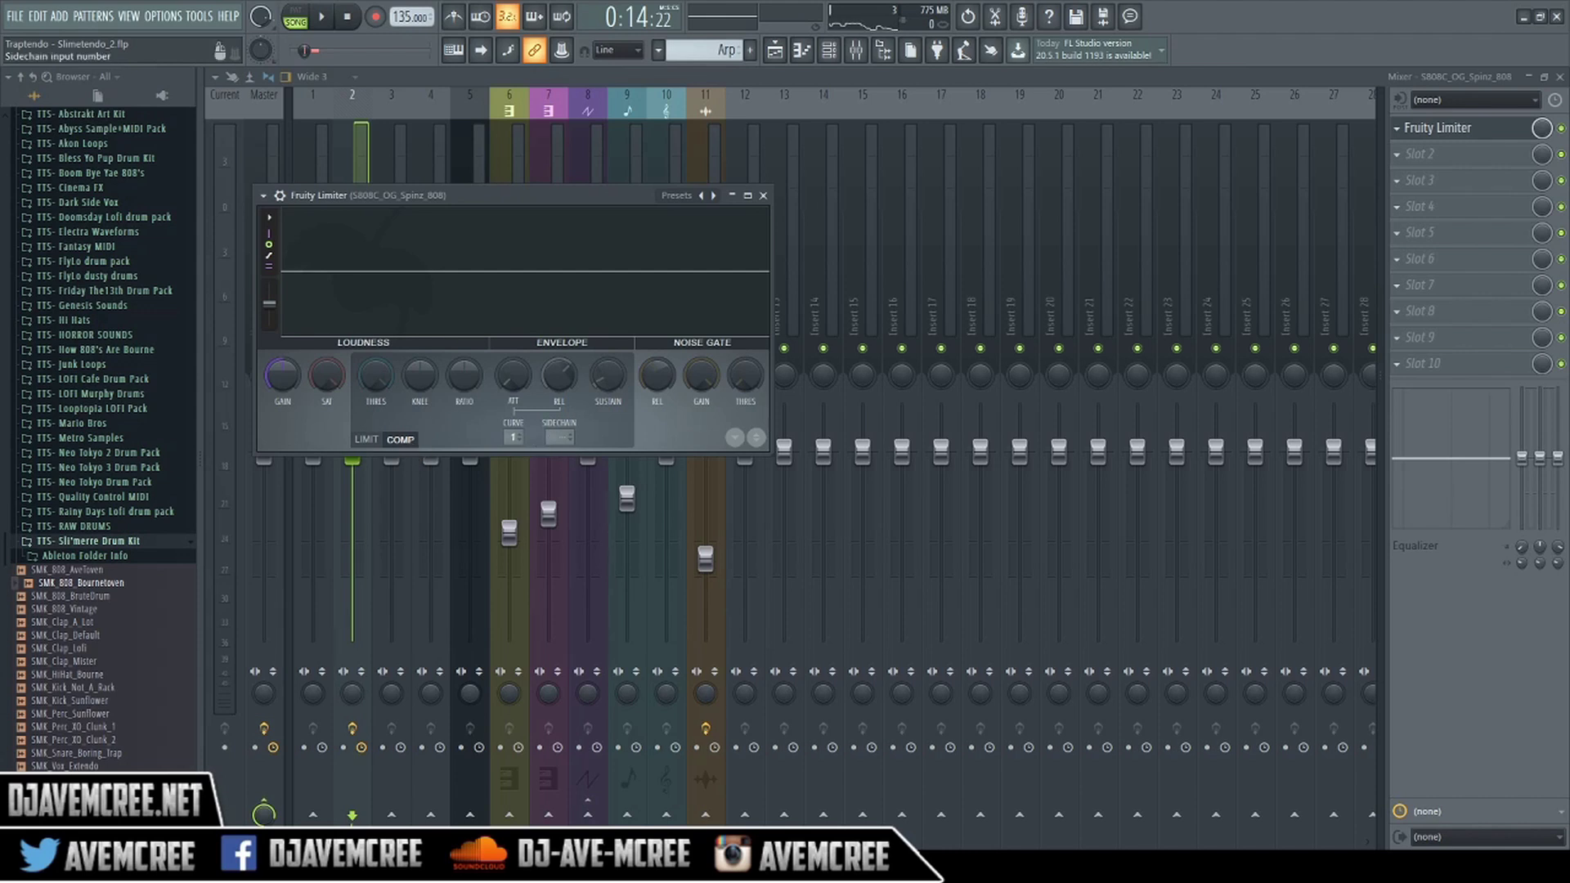
left_click(763, 197)
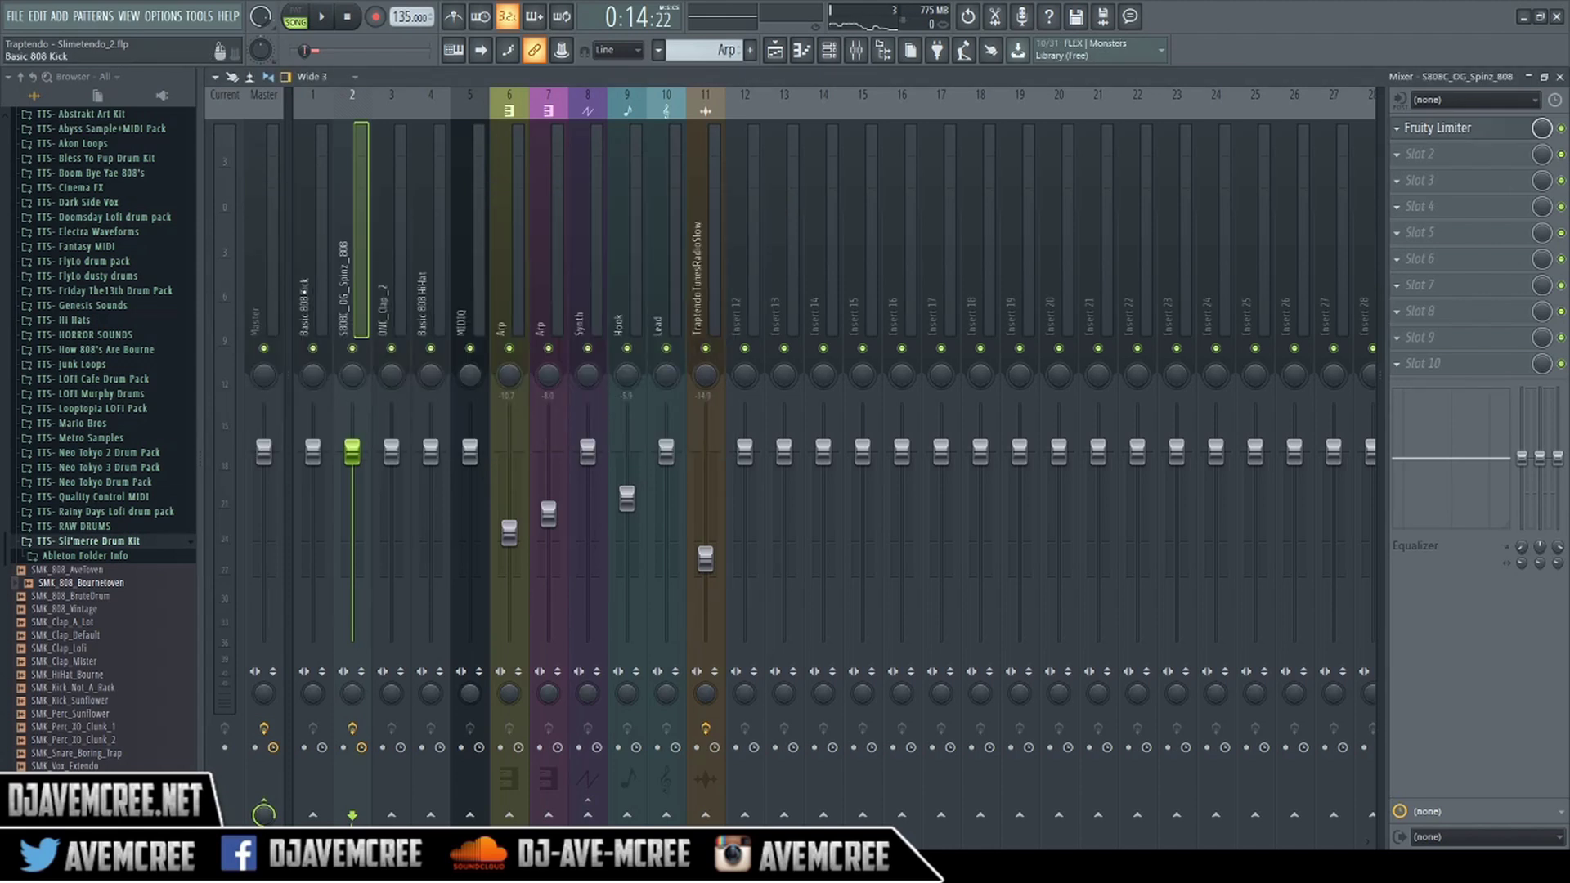
- Select the Basic 808 Kick track, audition it soloed and restore the other tracks
left_click(306, 286)
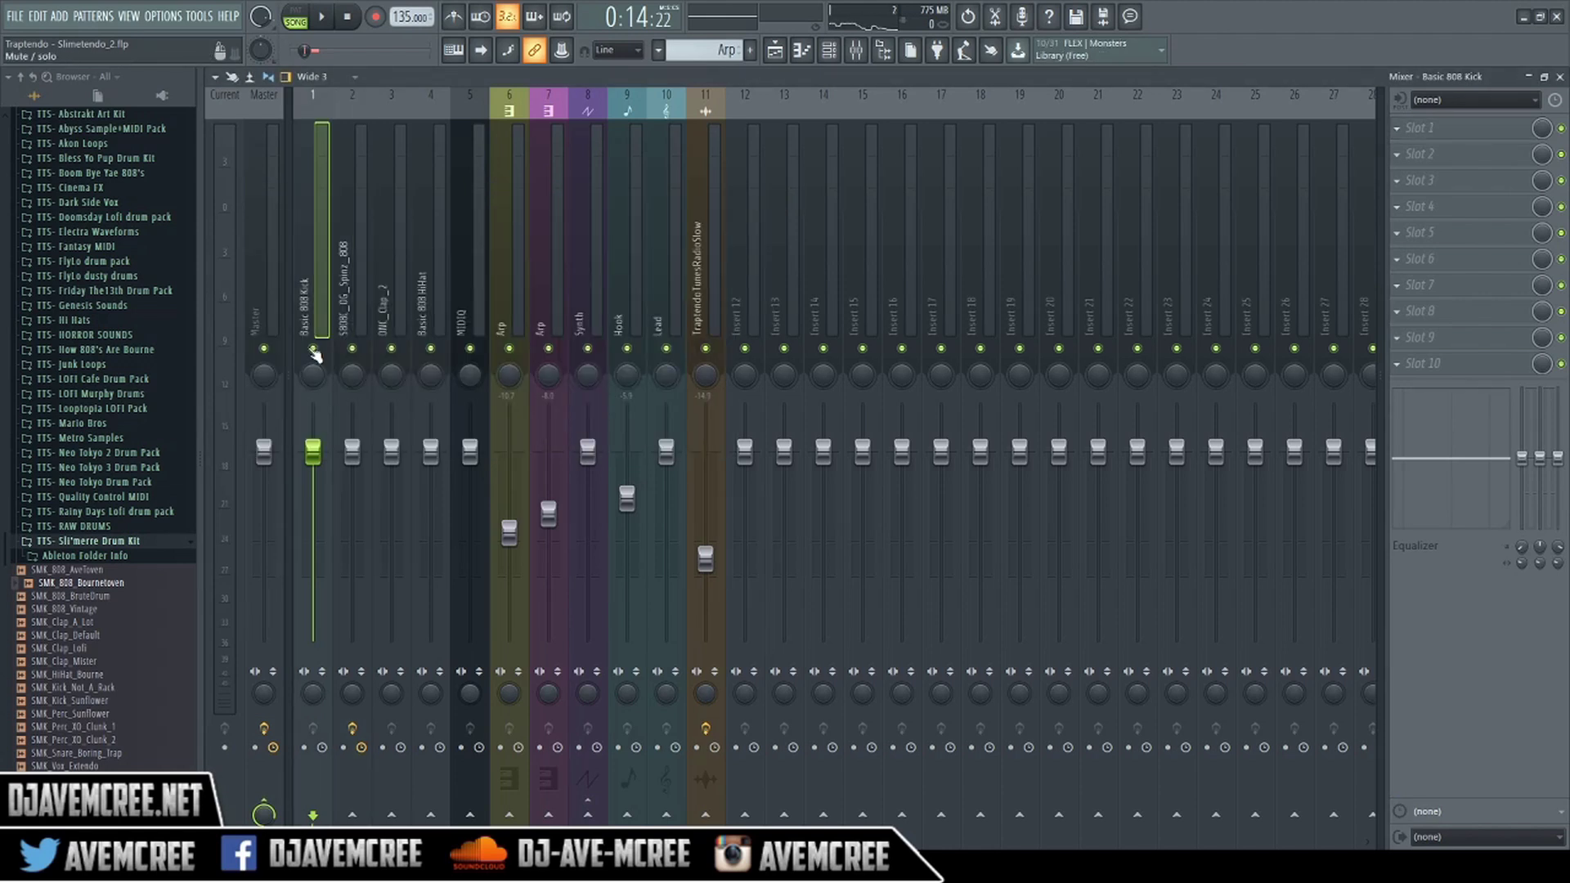
right_click(312, 349)
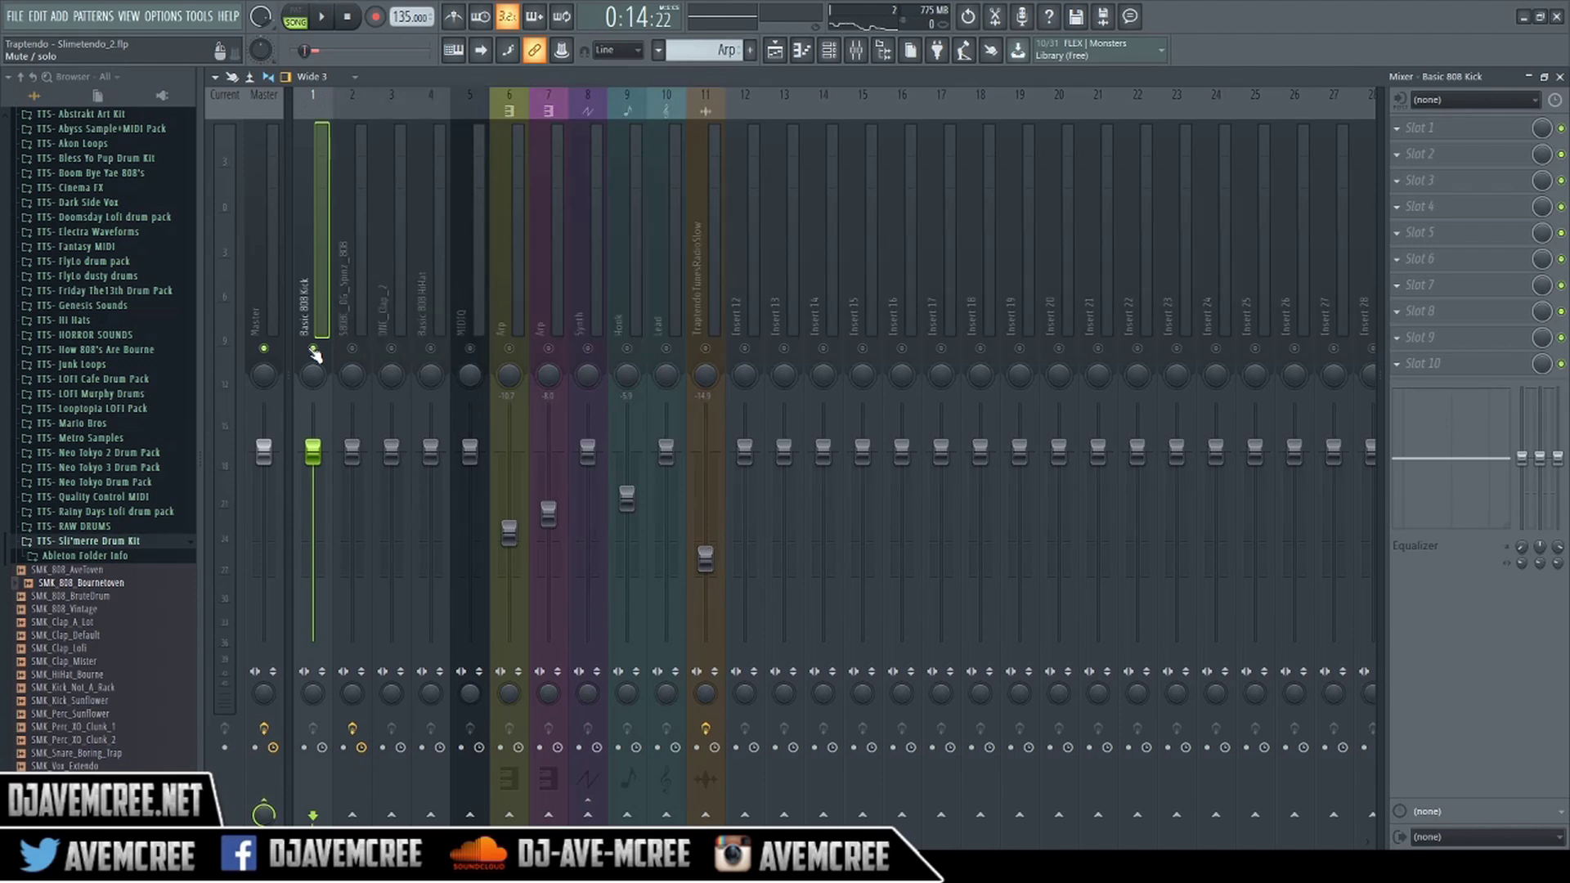
key("space")
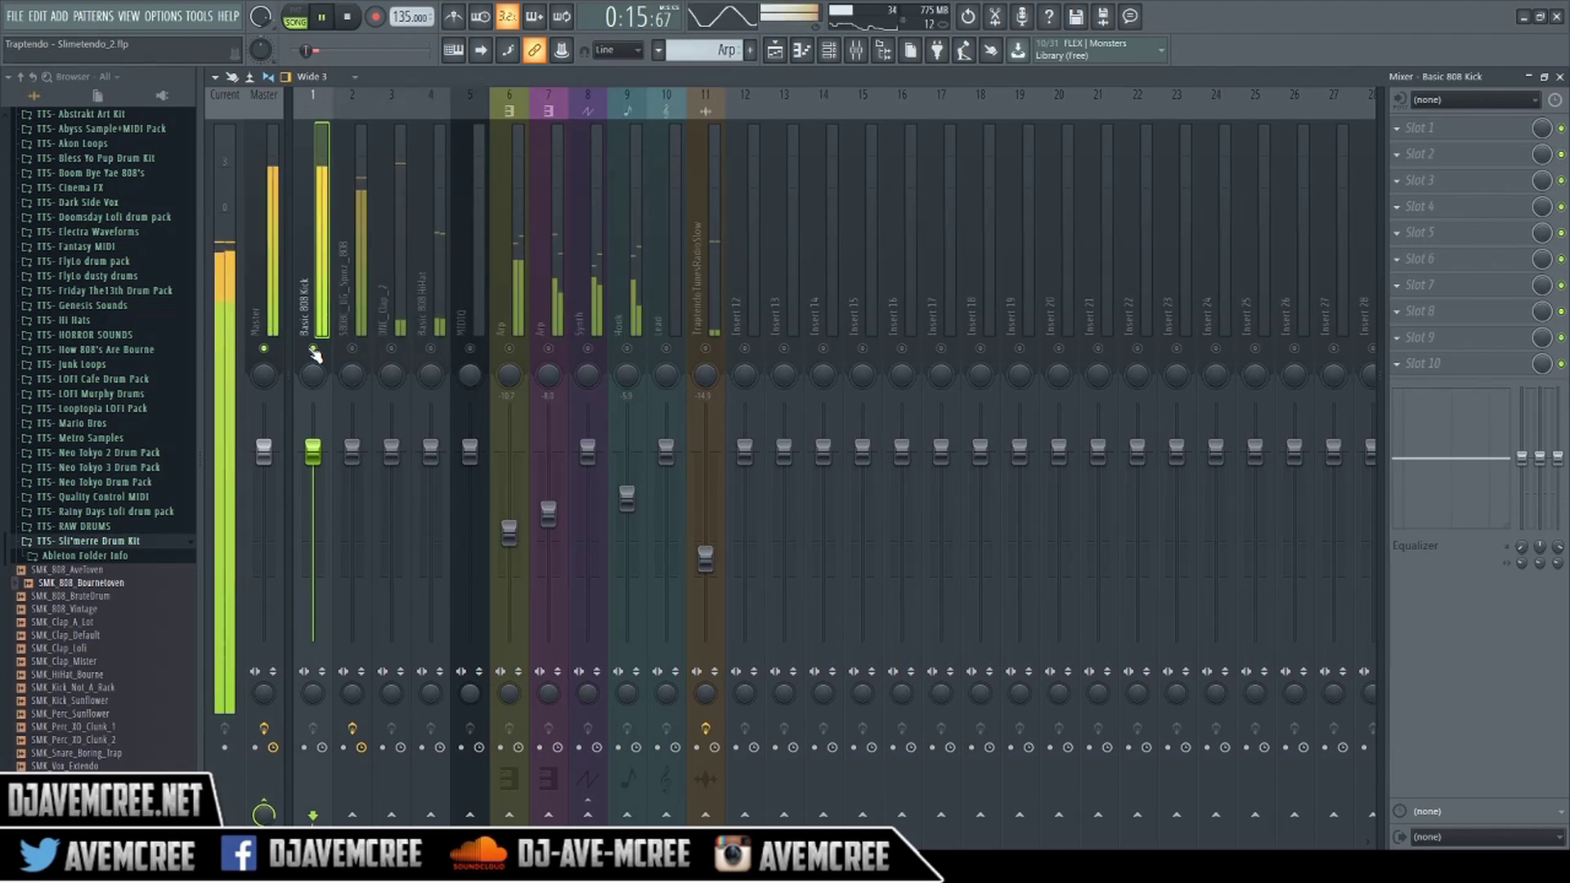
key("space")
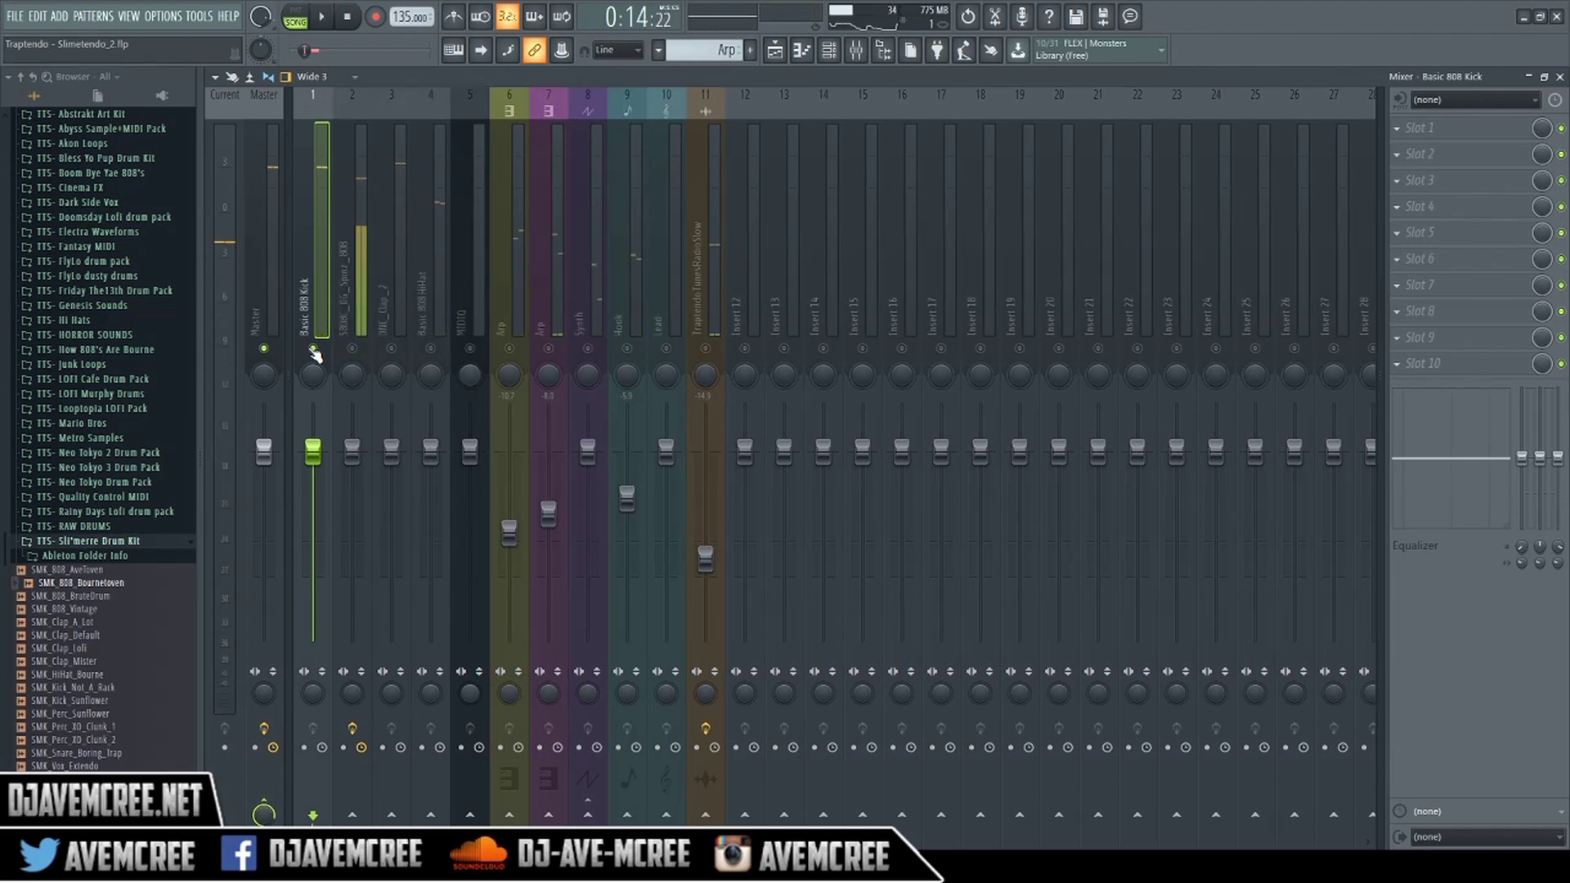
right_click(312, 348)
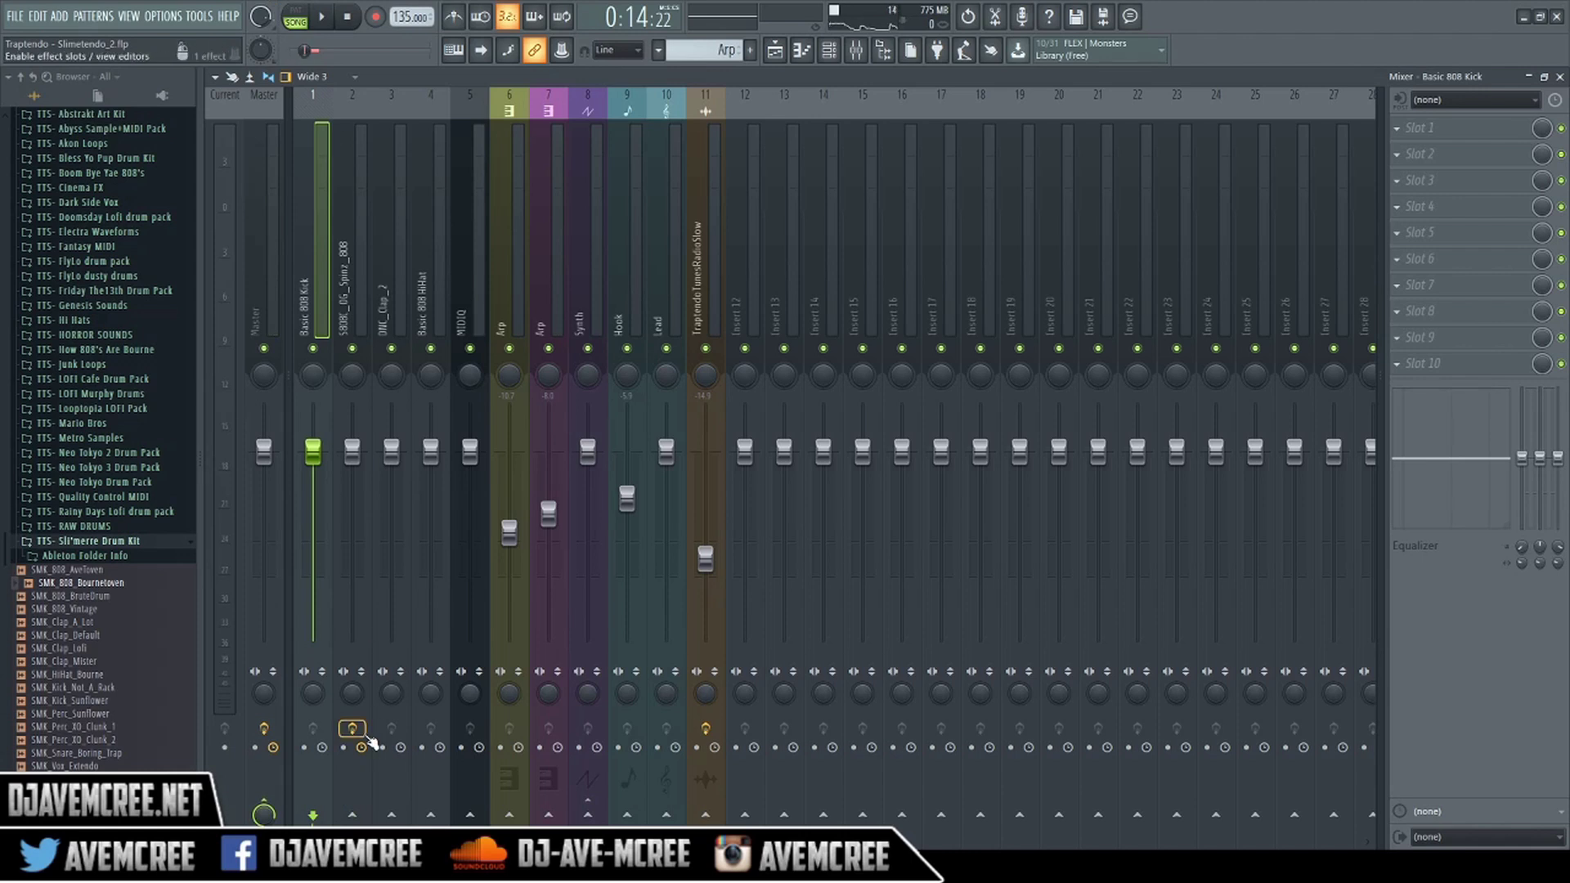
- Sidechain the Basic 808 Kick to the S808C_OG_Spinz_808 track and set its Fruity Limiter's sidechain input to 1
right_click(365, 815)
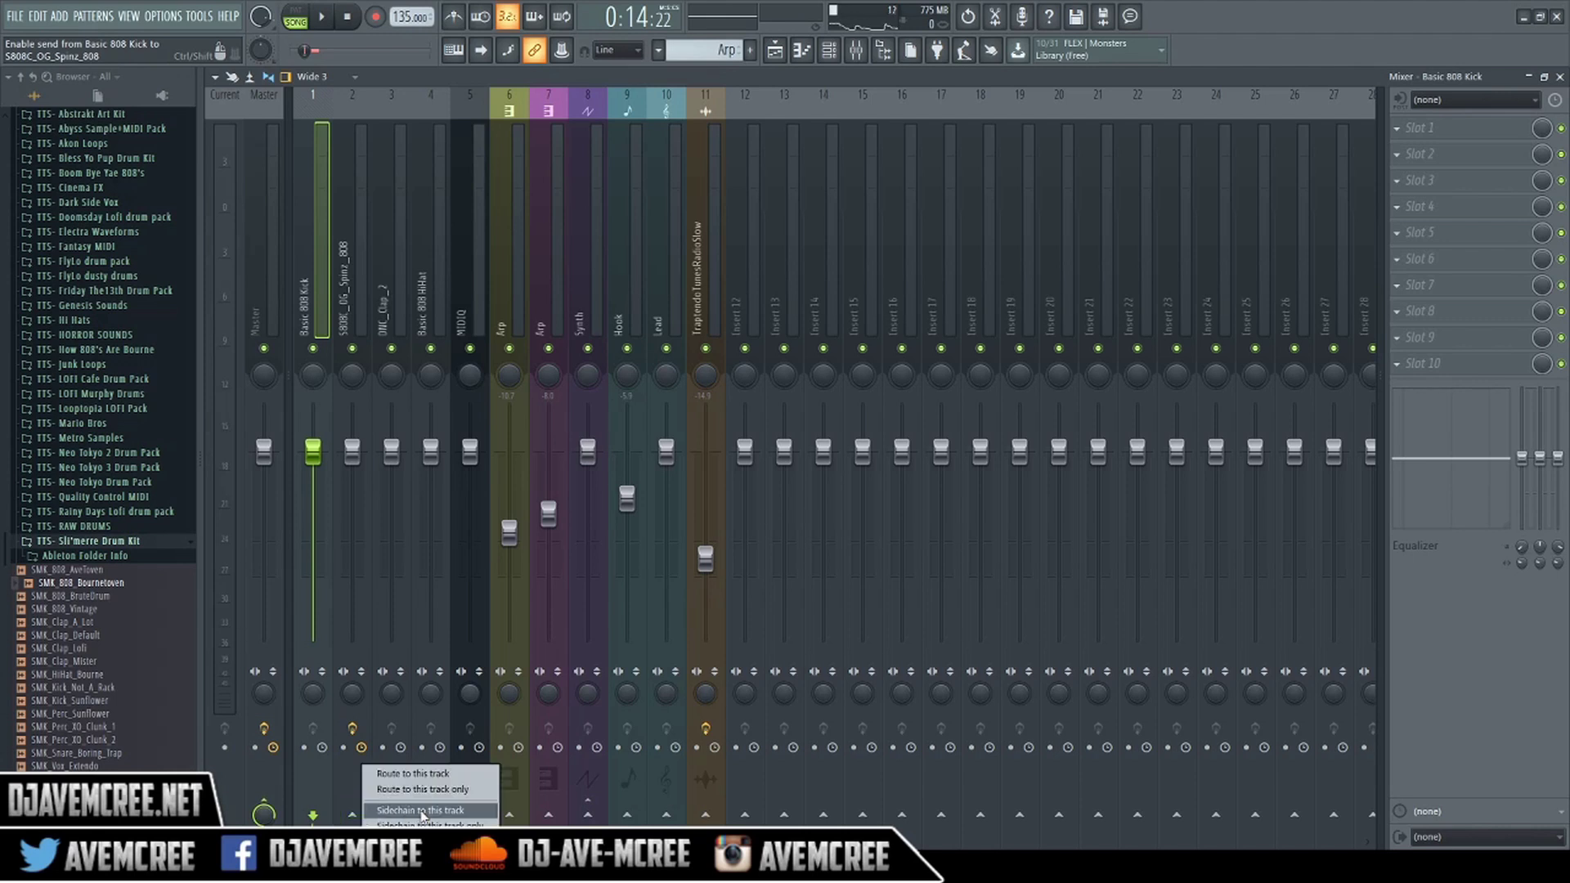
left_click(421, 811)
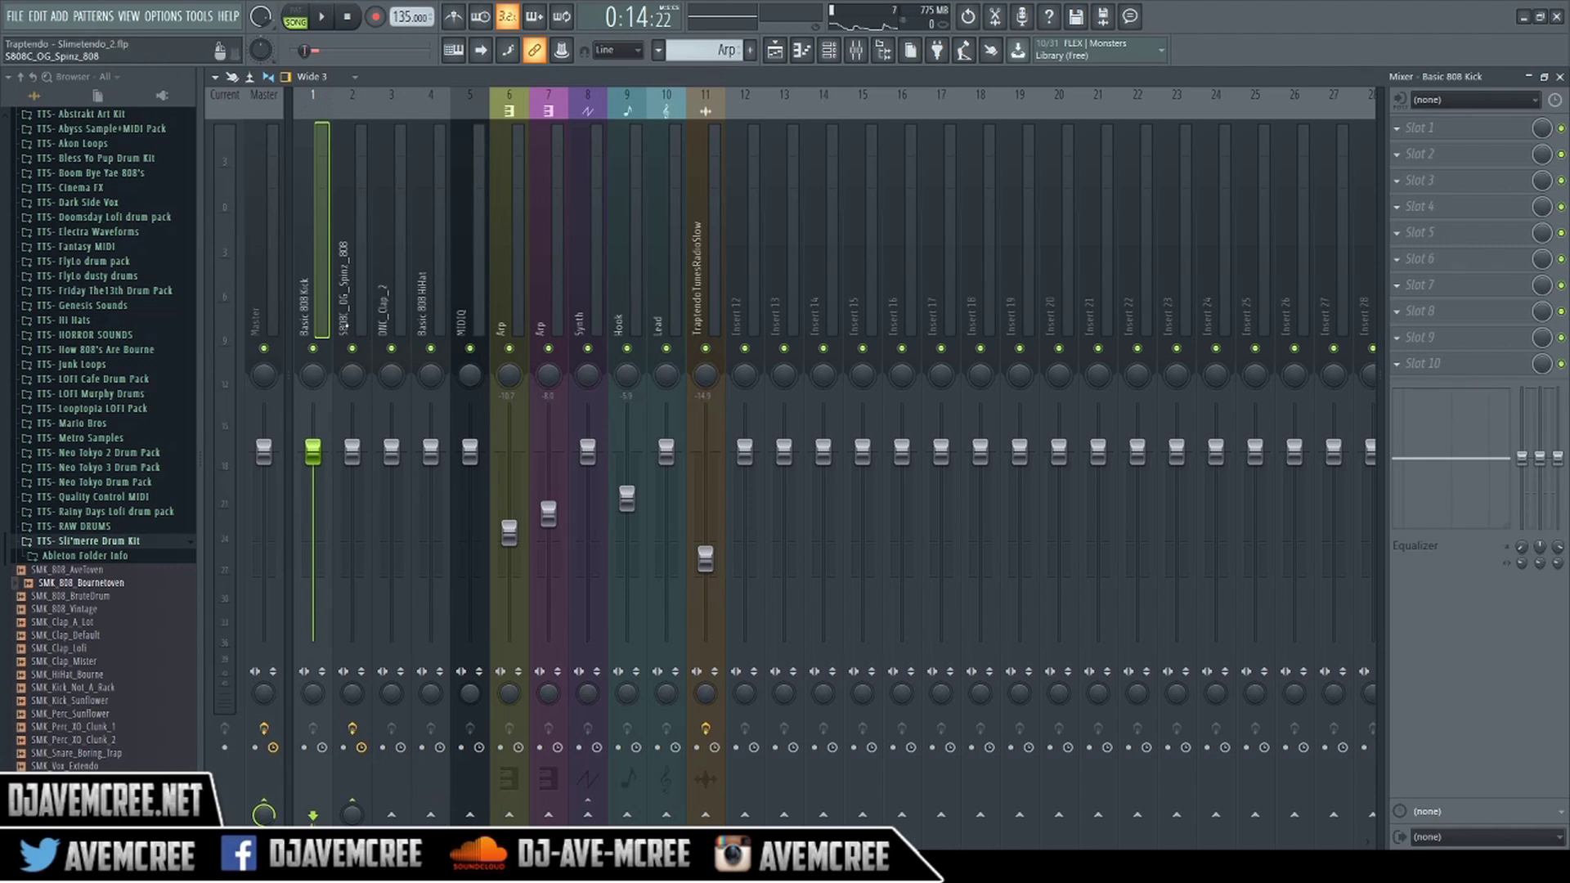
left_click(344, 315)
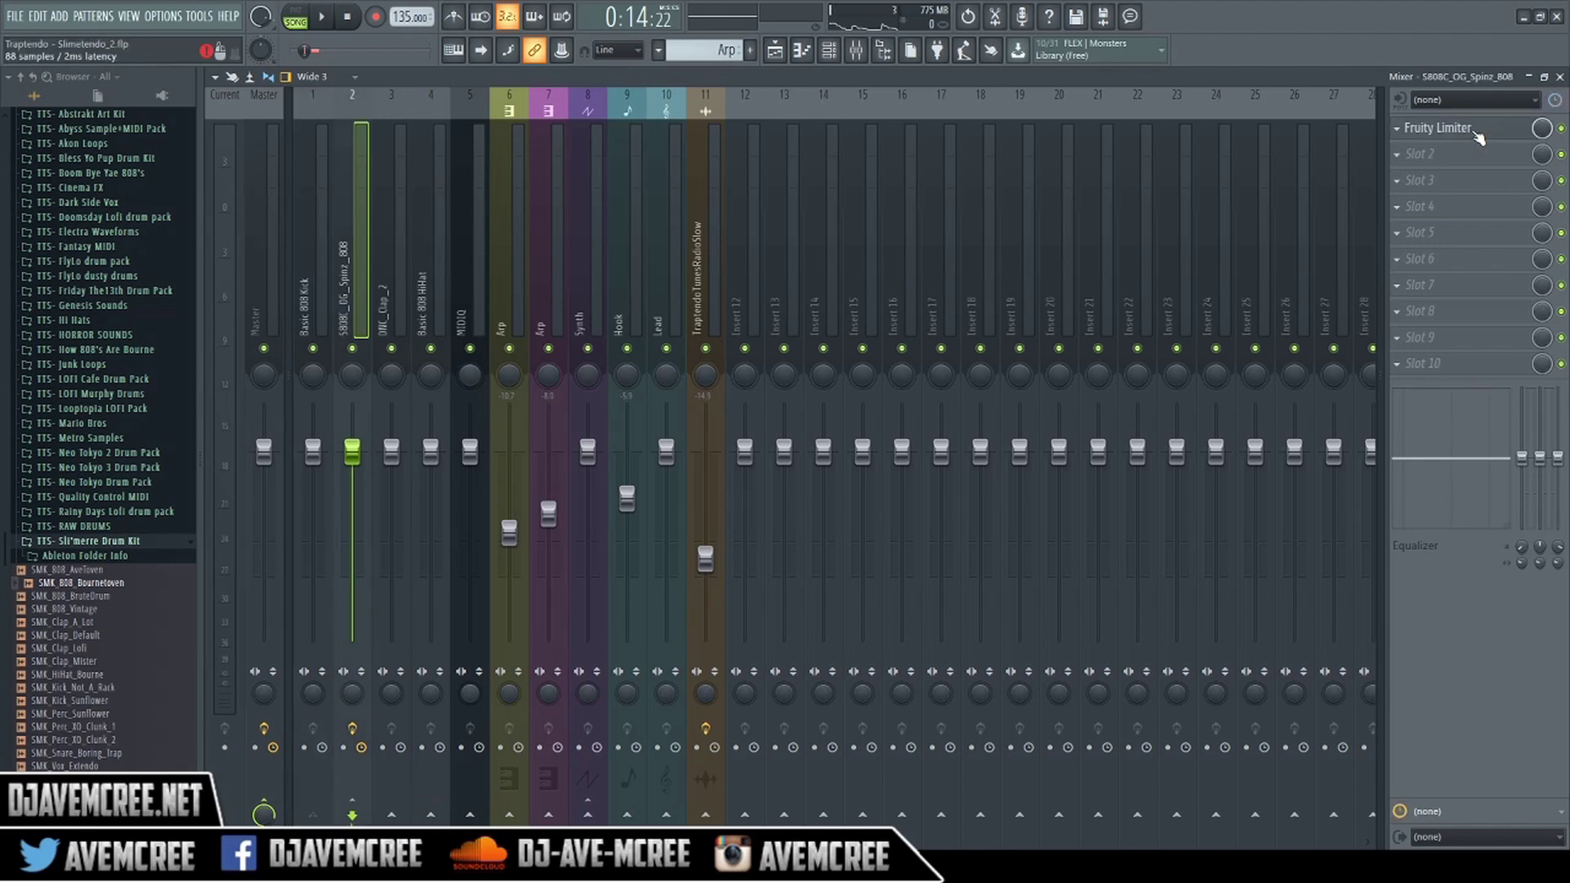
left_click(1477, 132)
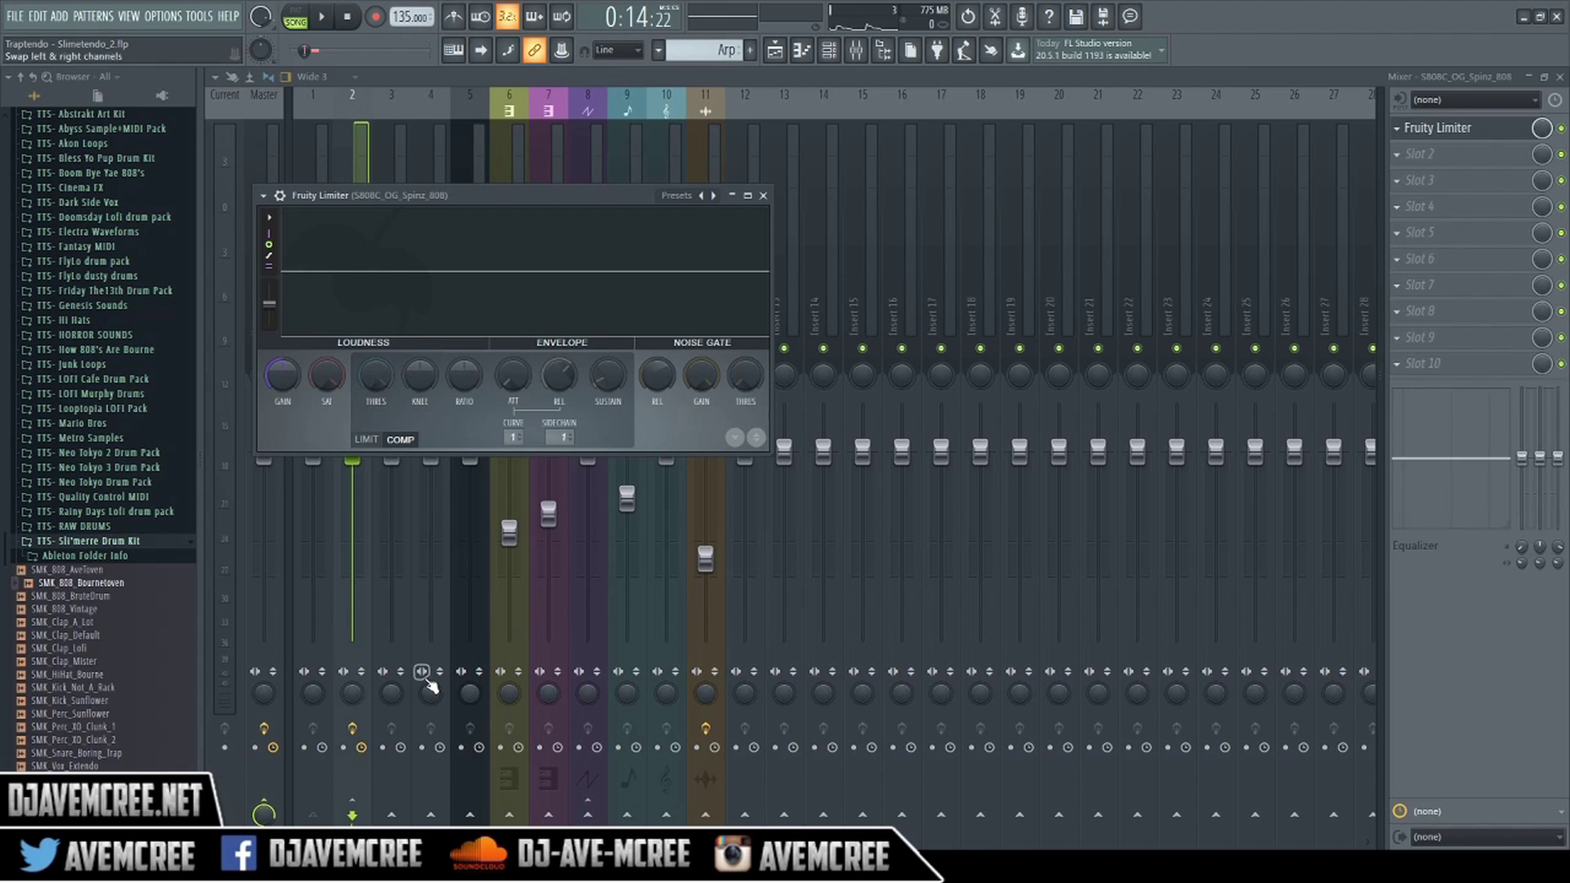
left_click(354, 729)
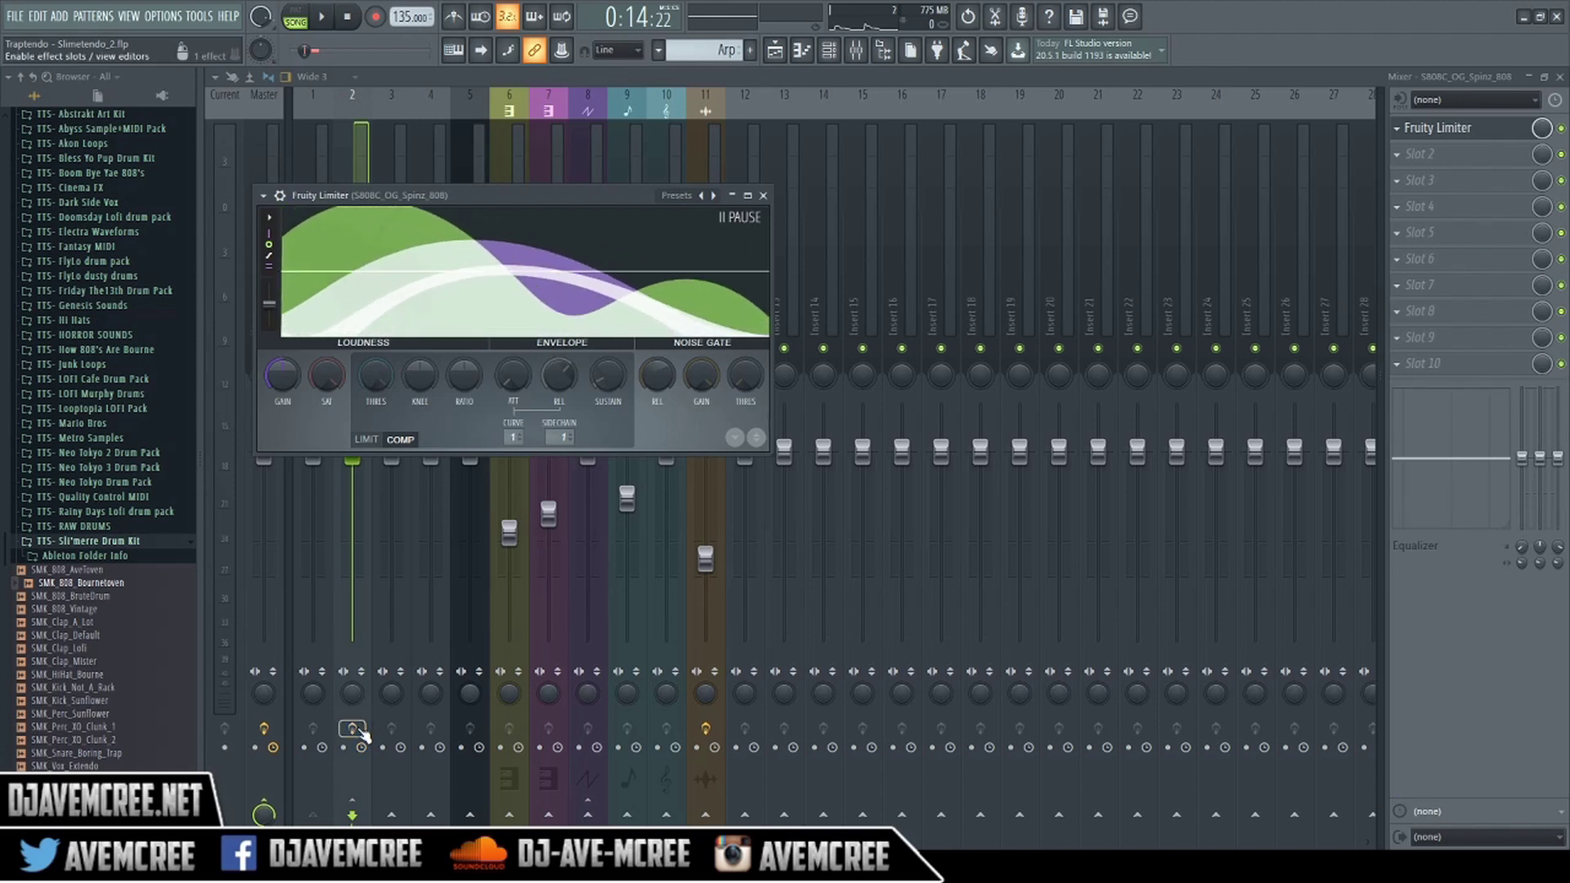
left_click(357, 730)
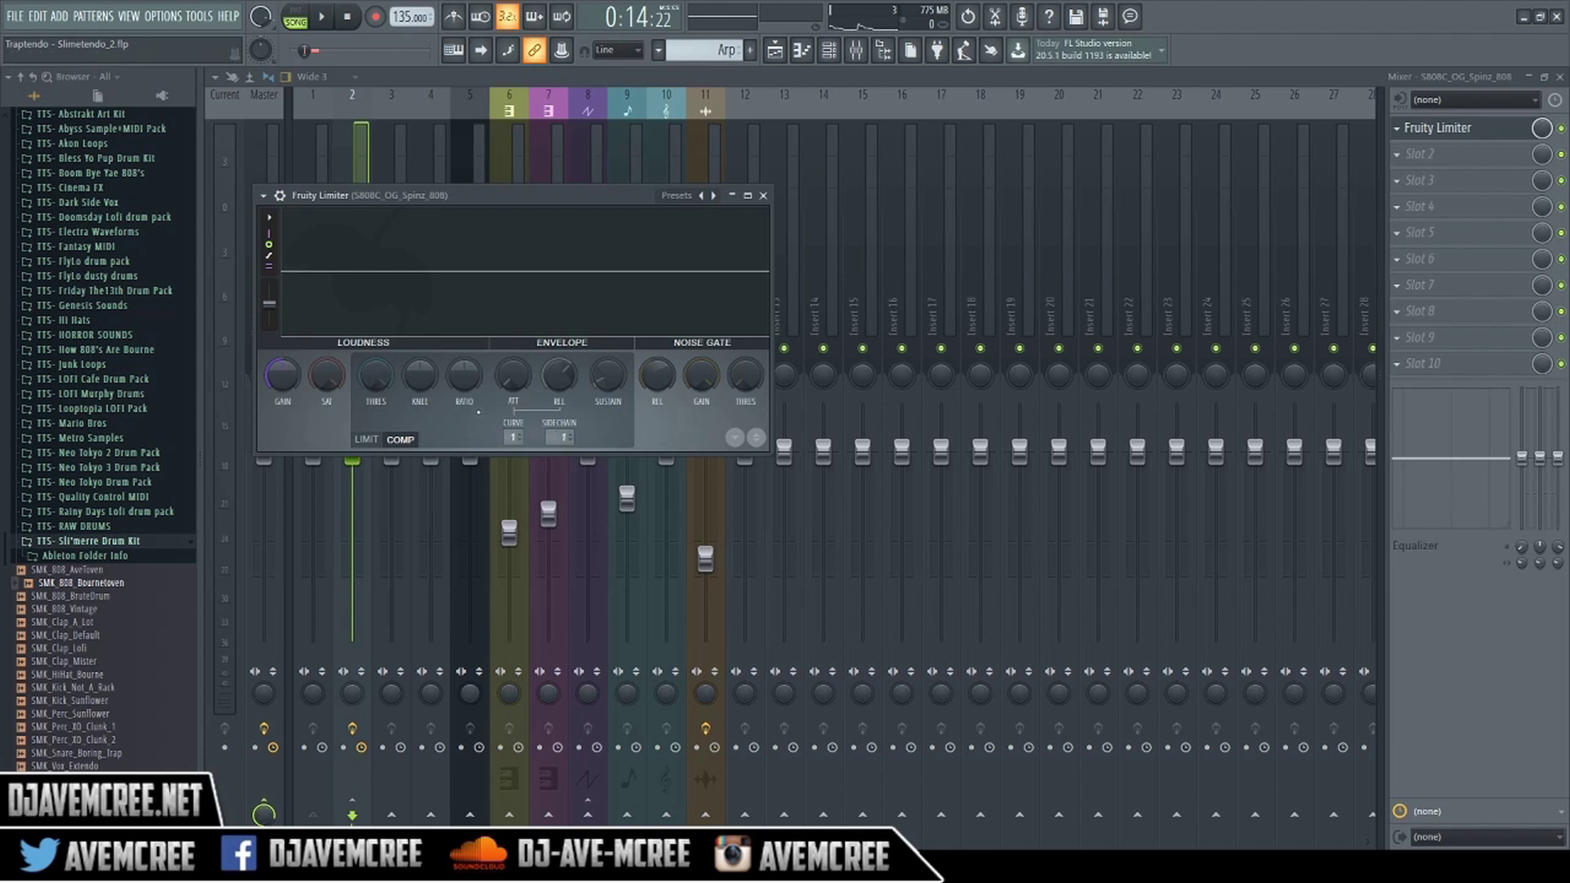
- Adjust the Fruity Limiter's threshold, knee and ratio during playback, and lower the S808C_OG_Spinz_808 track's volume to about -2.2 dB
left_click_drag(363, 377, 464, 335)
key("space")
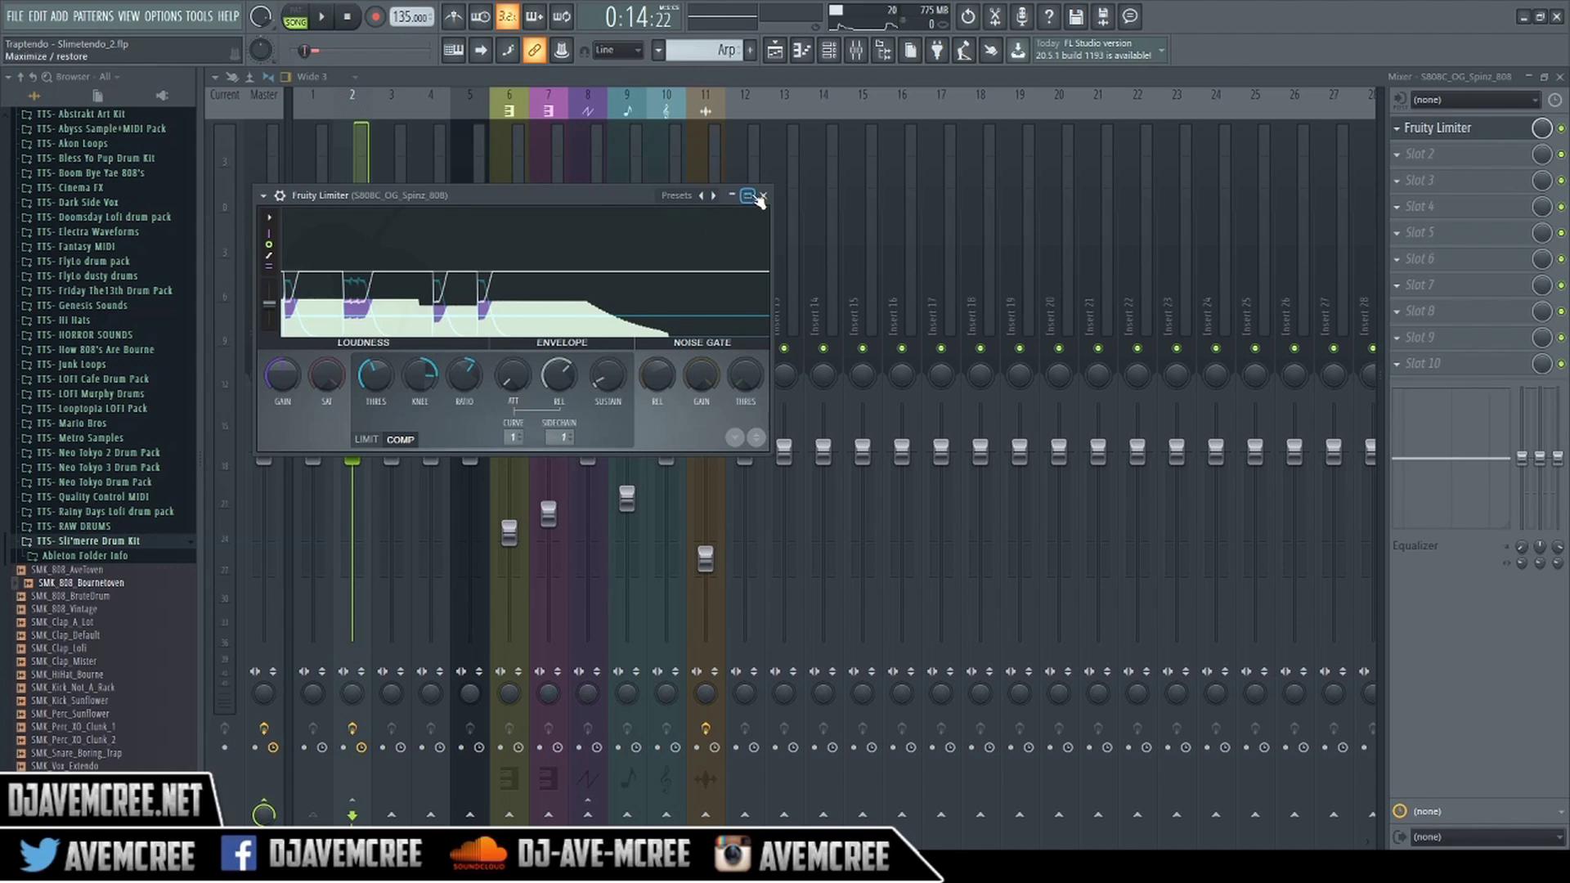
left_click(764, 197)
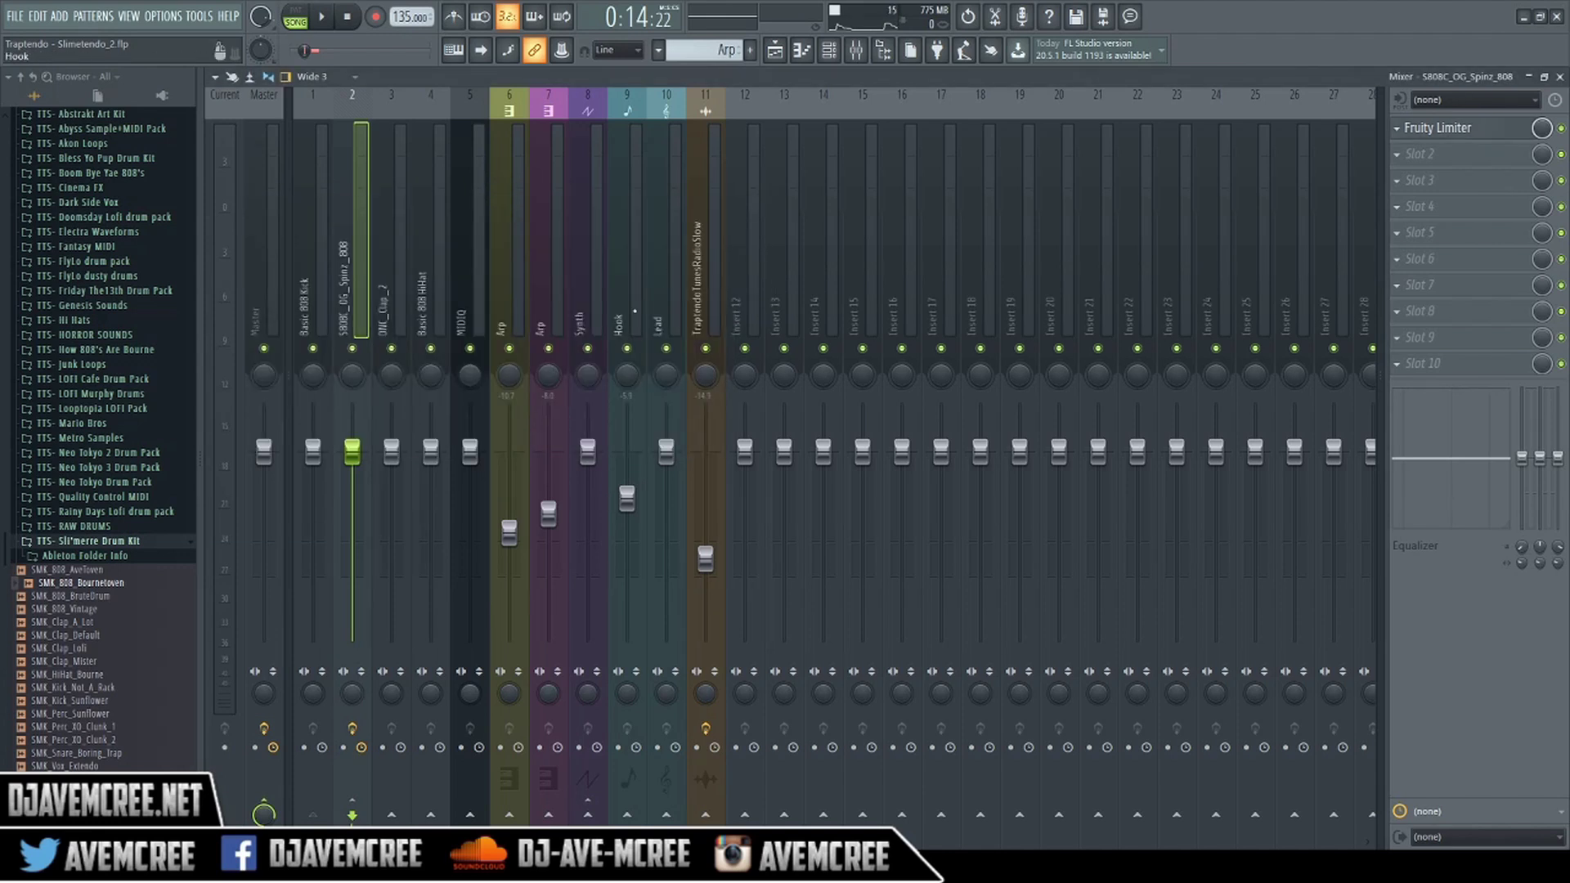
left_click_drag(352, 450, 352, 468)
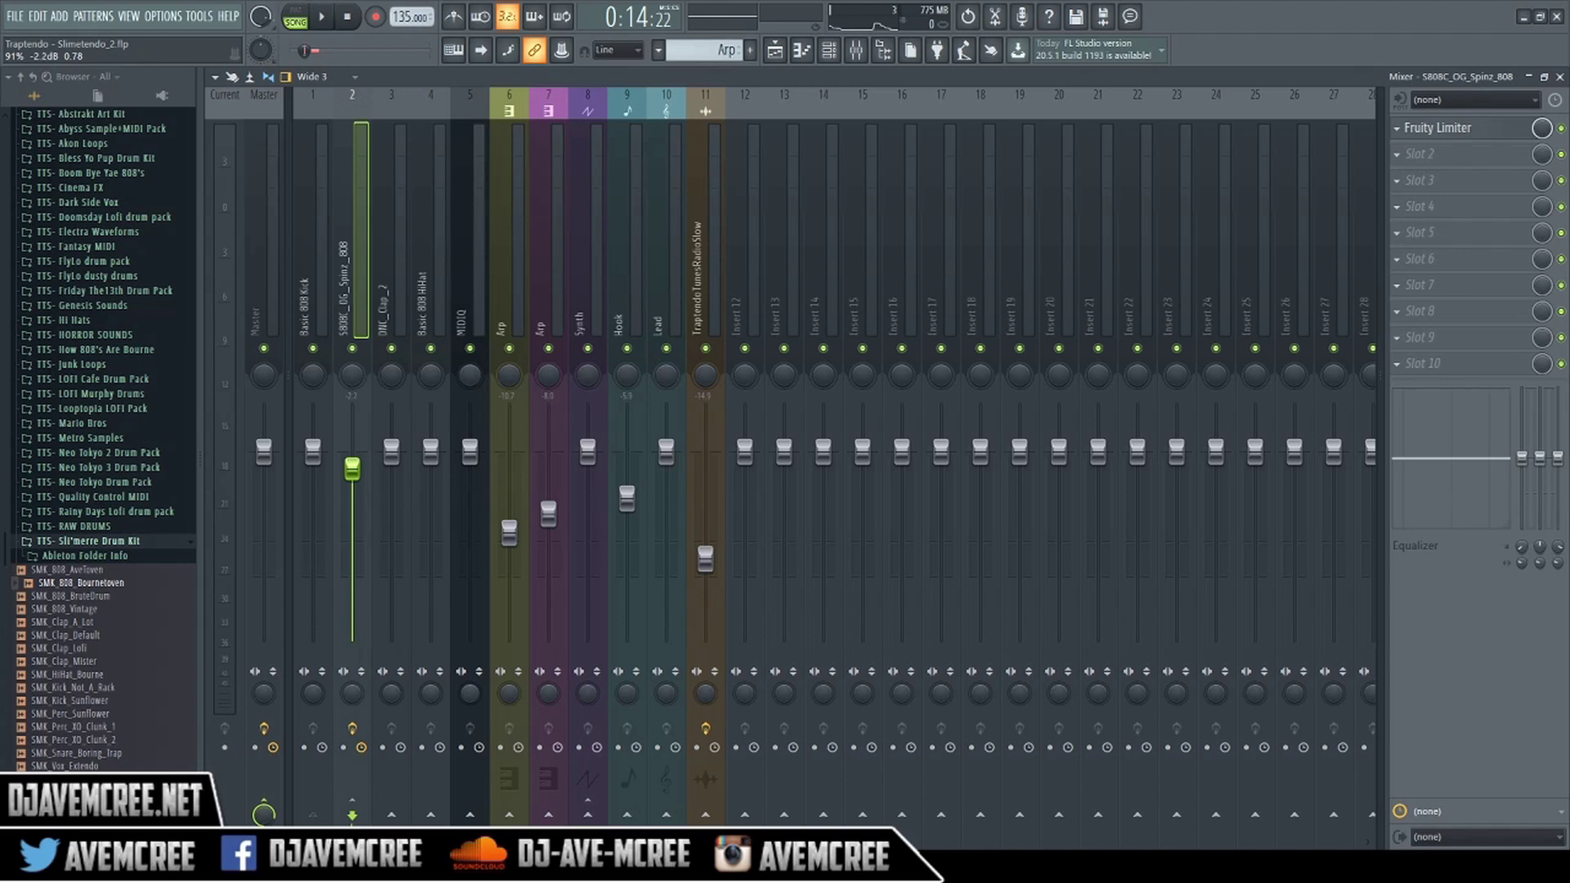
- Lower the S808C_OG_Spinz_808 track's volume to about -3.7 dB and audition it with the full beat
left_click_drag(352, 470, 359, 475)
key("space")
left_click_drag(352, 469, 352, 481)
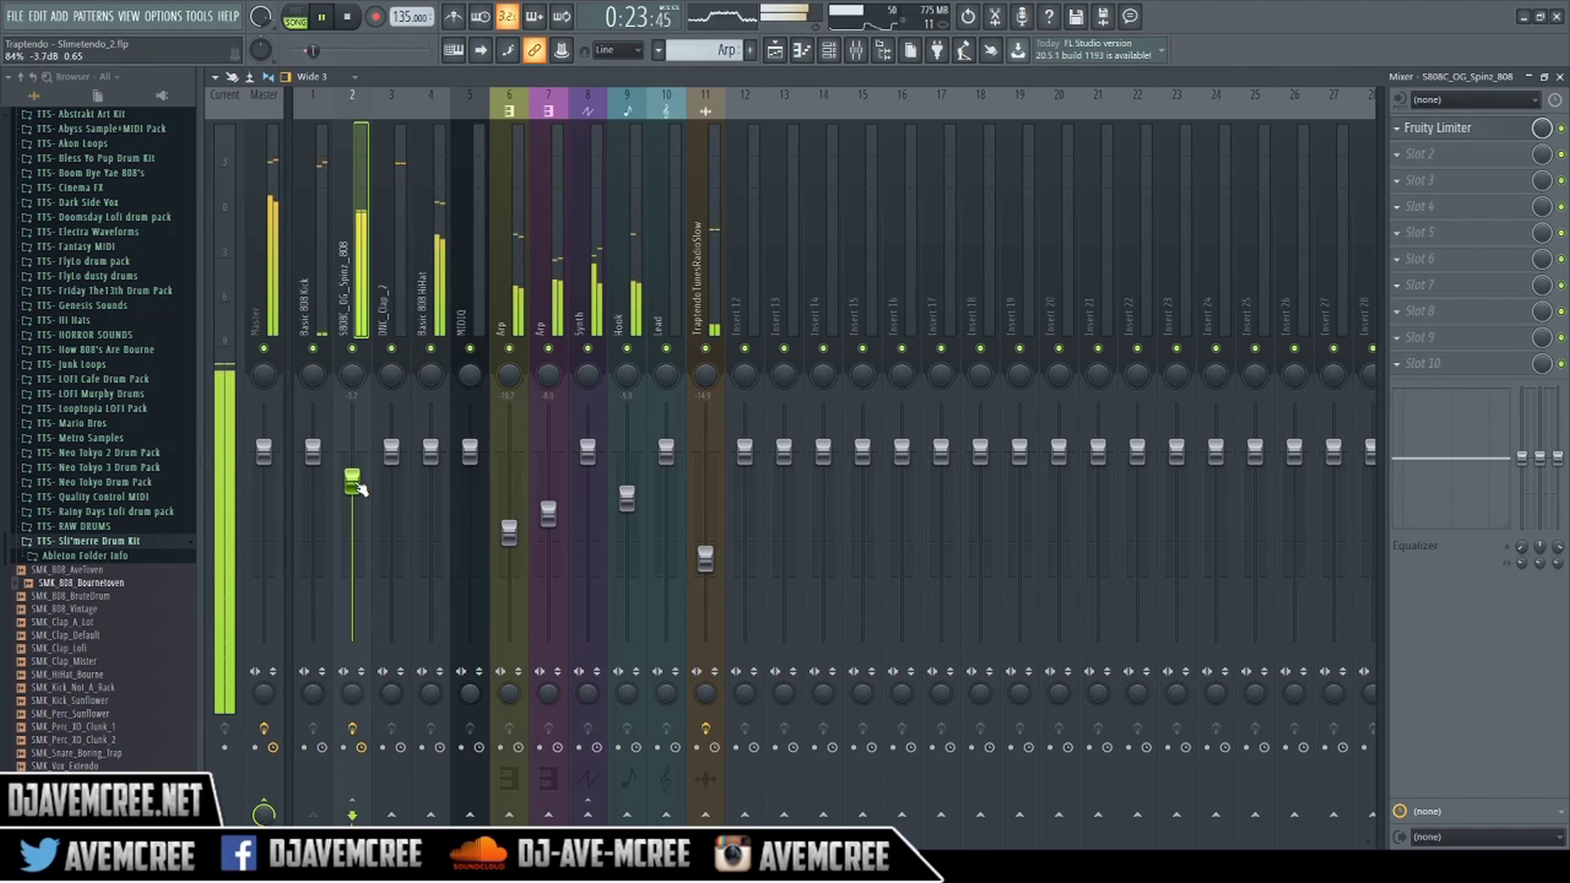
key("space")
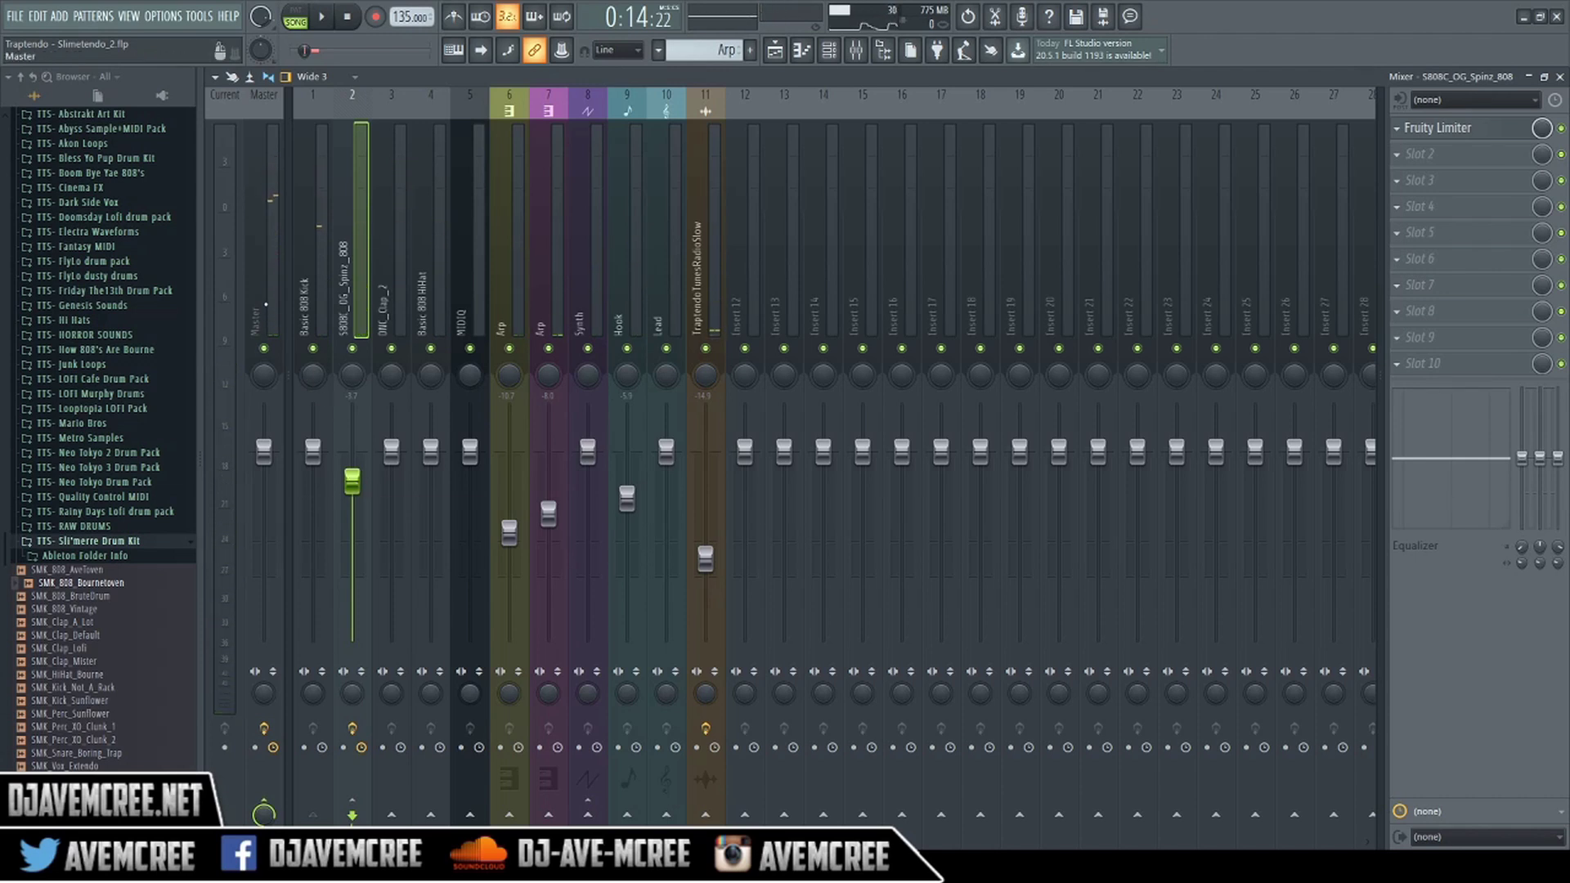
- Inspect the Master track's Fruity Limiter slot and play the song to check the overall mix
left_click(266, 305)
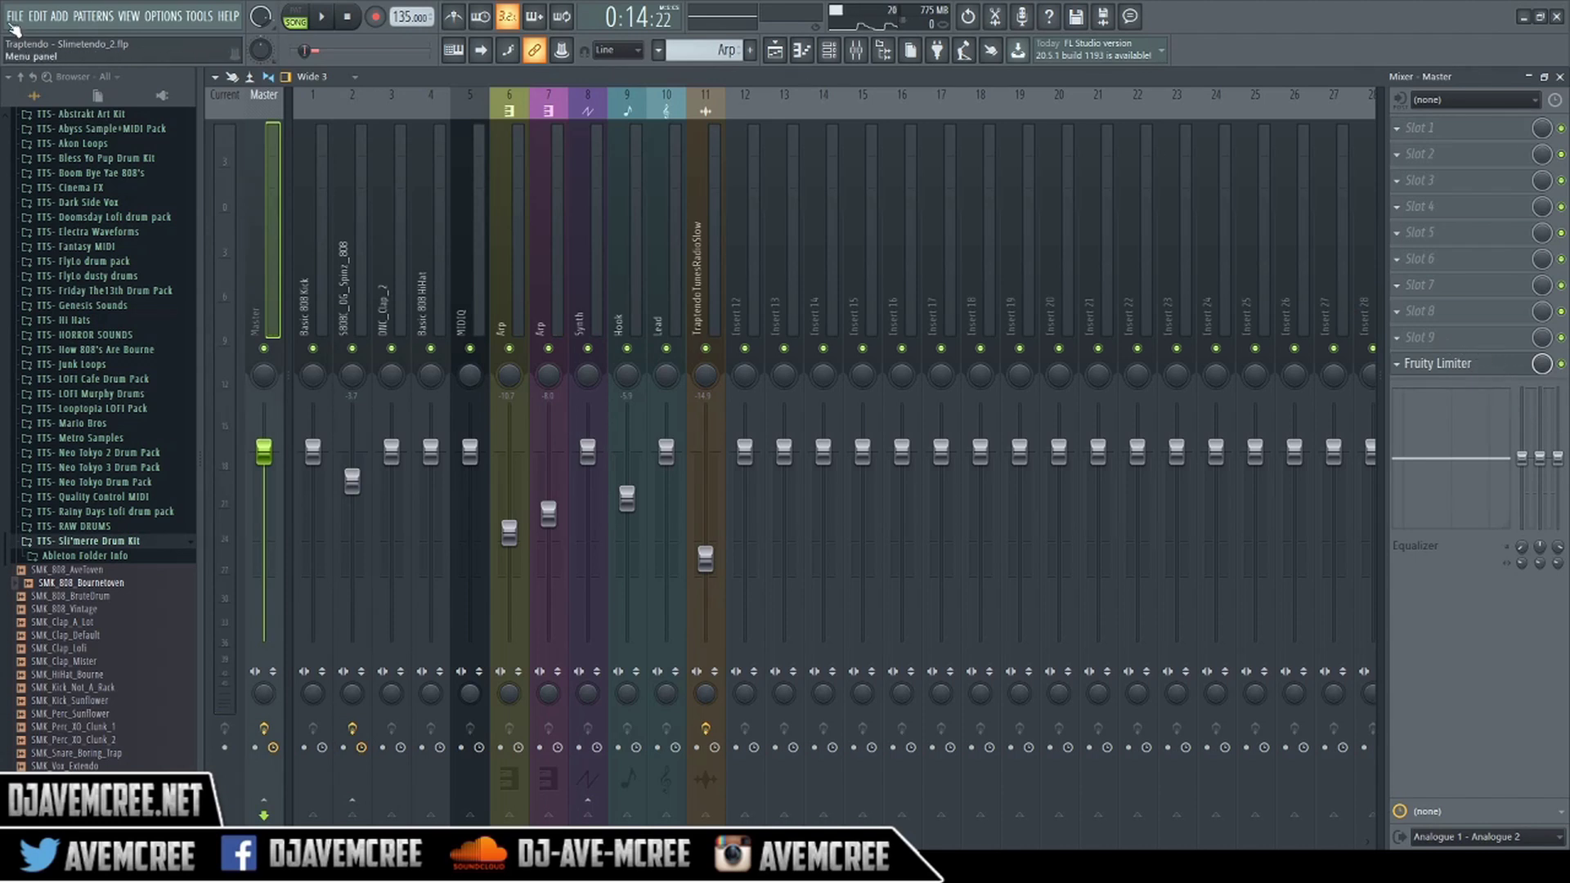
left_click(14, 16)
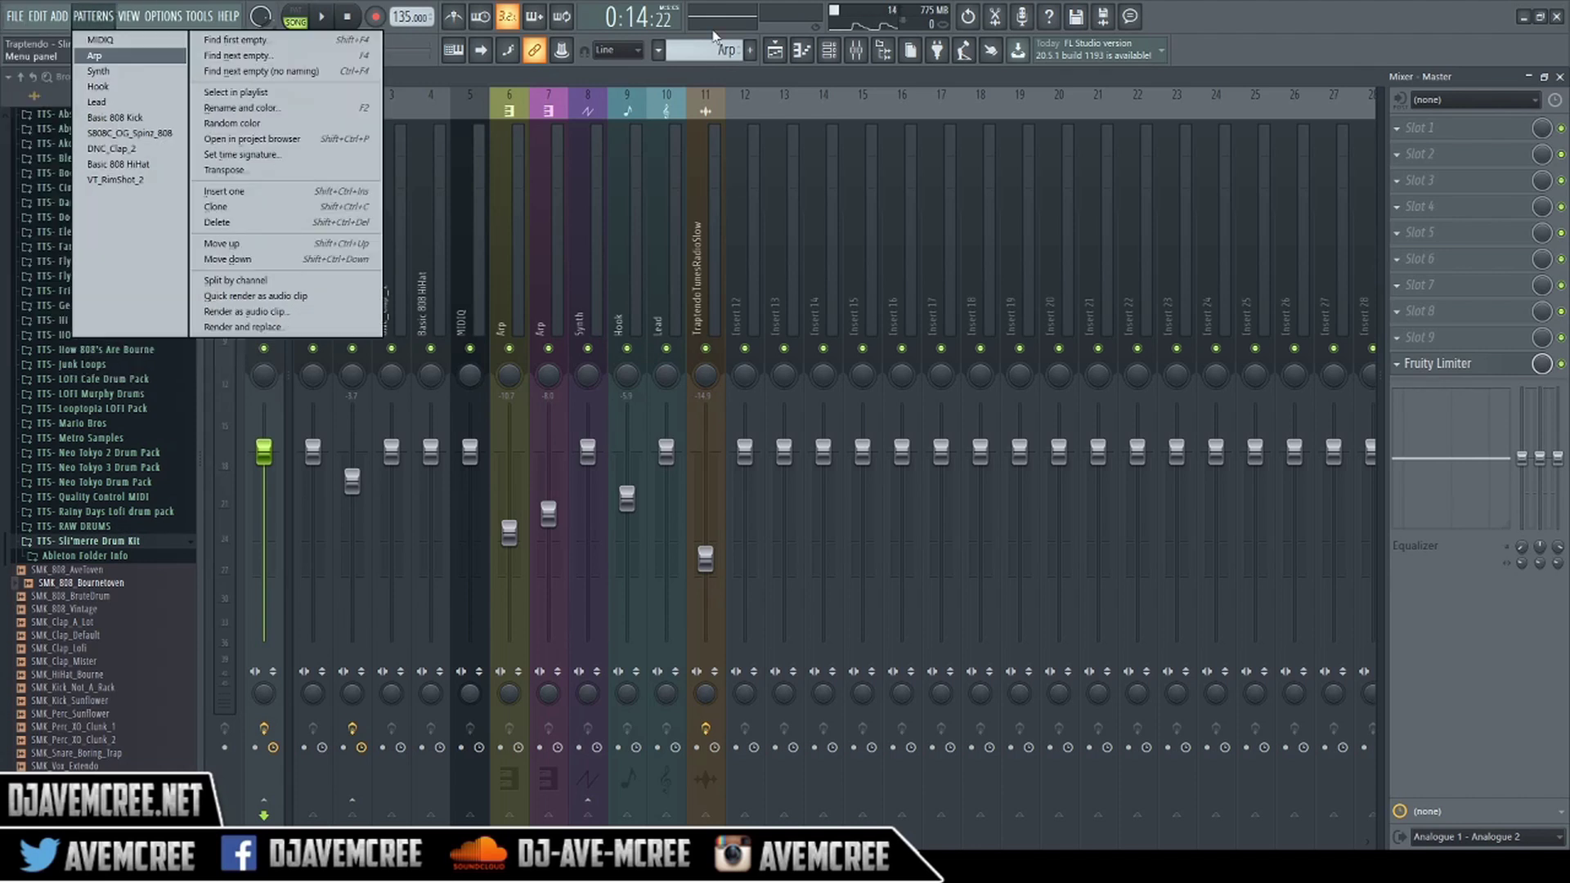
left_click(1301, 4)
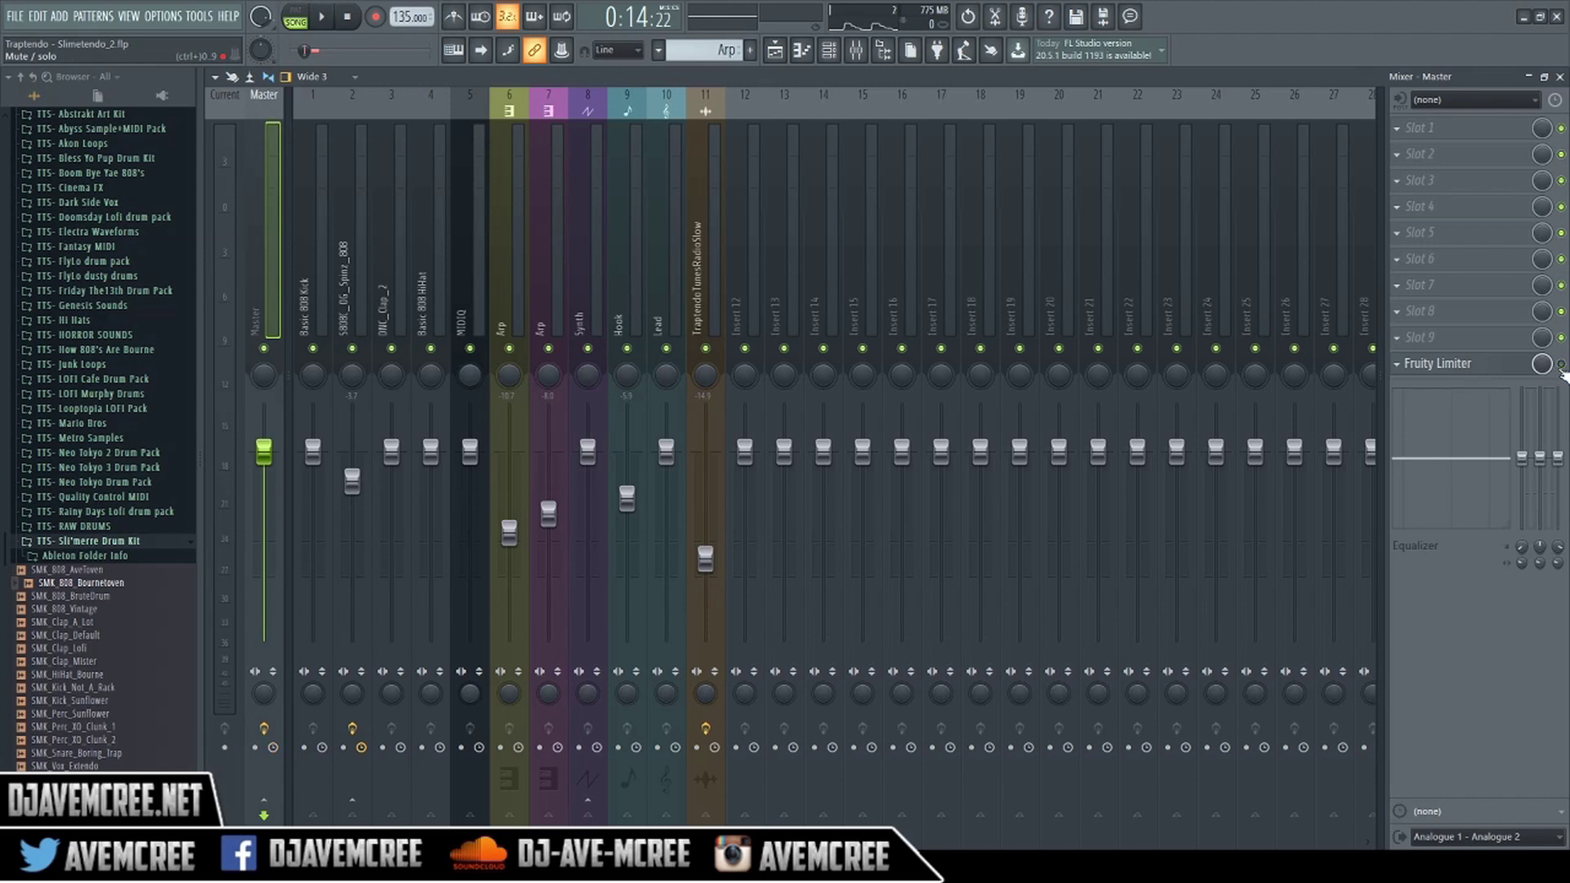
key("space")
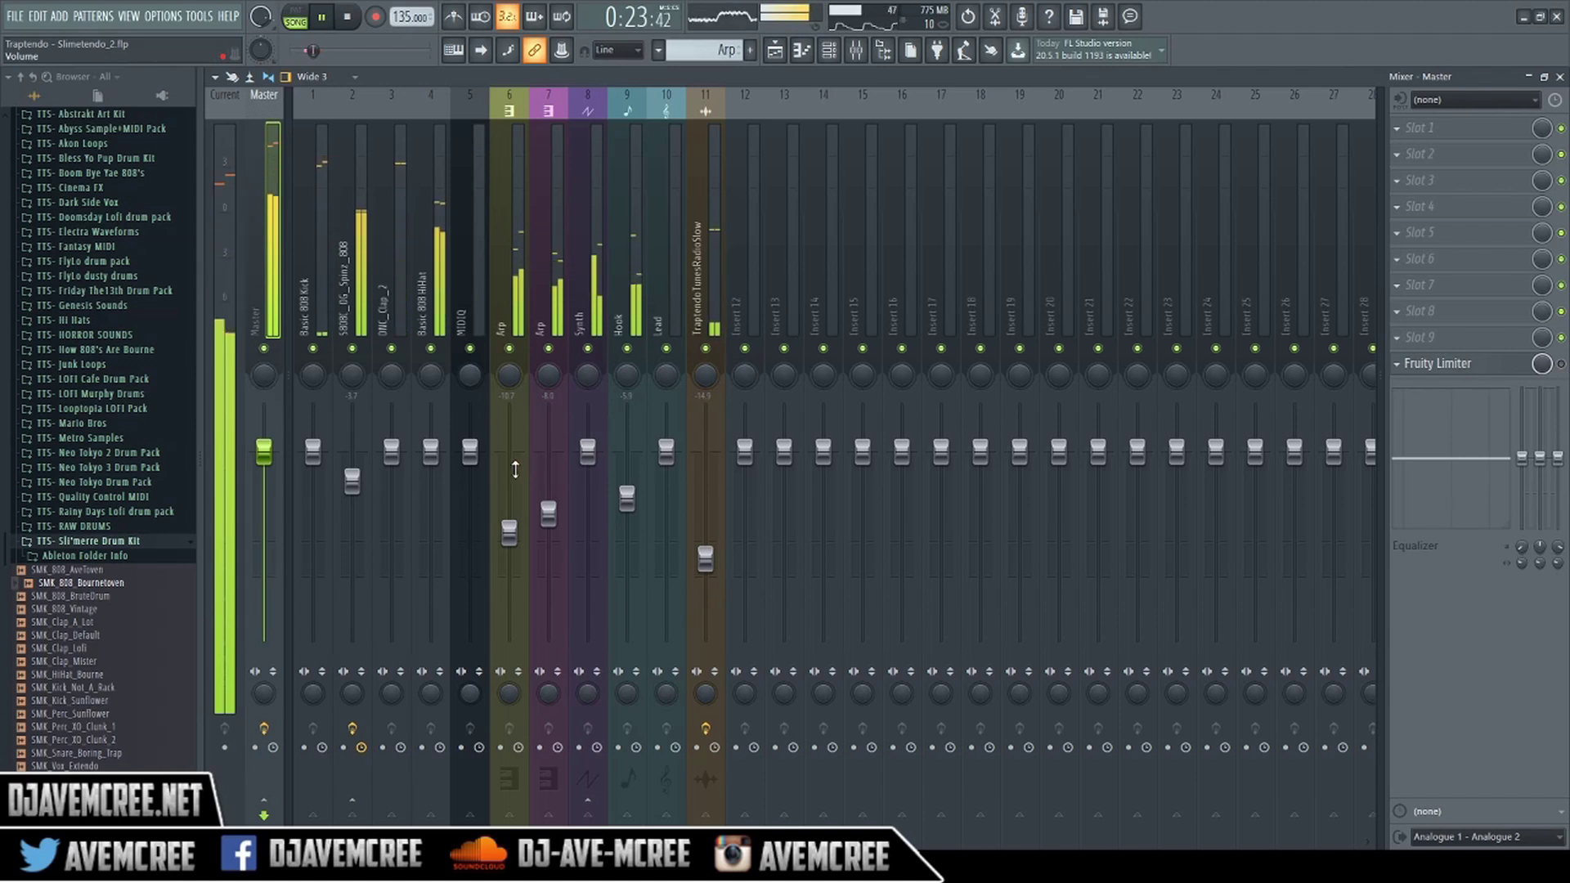
key("space")
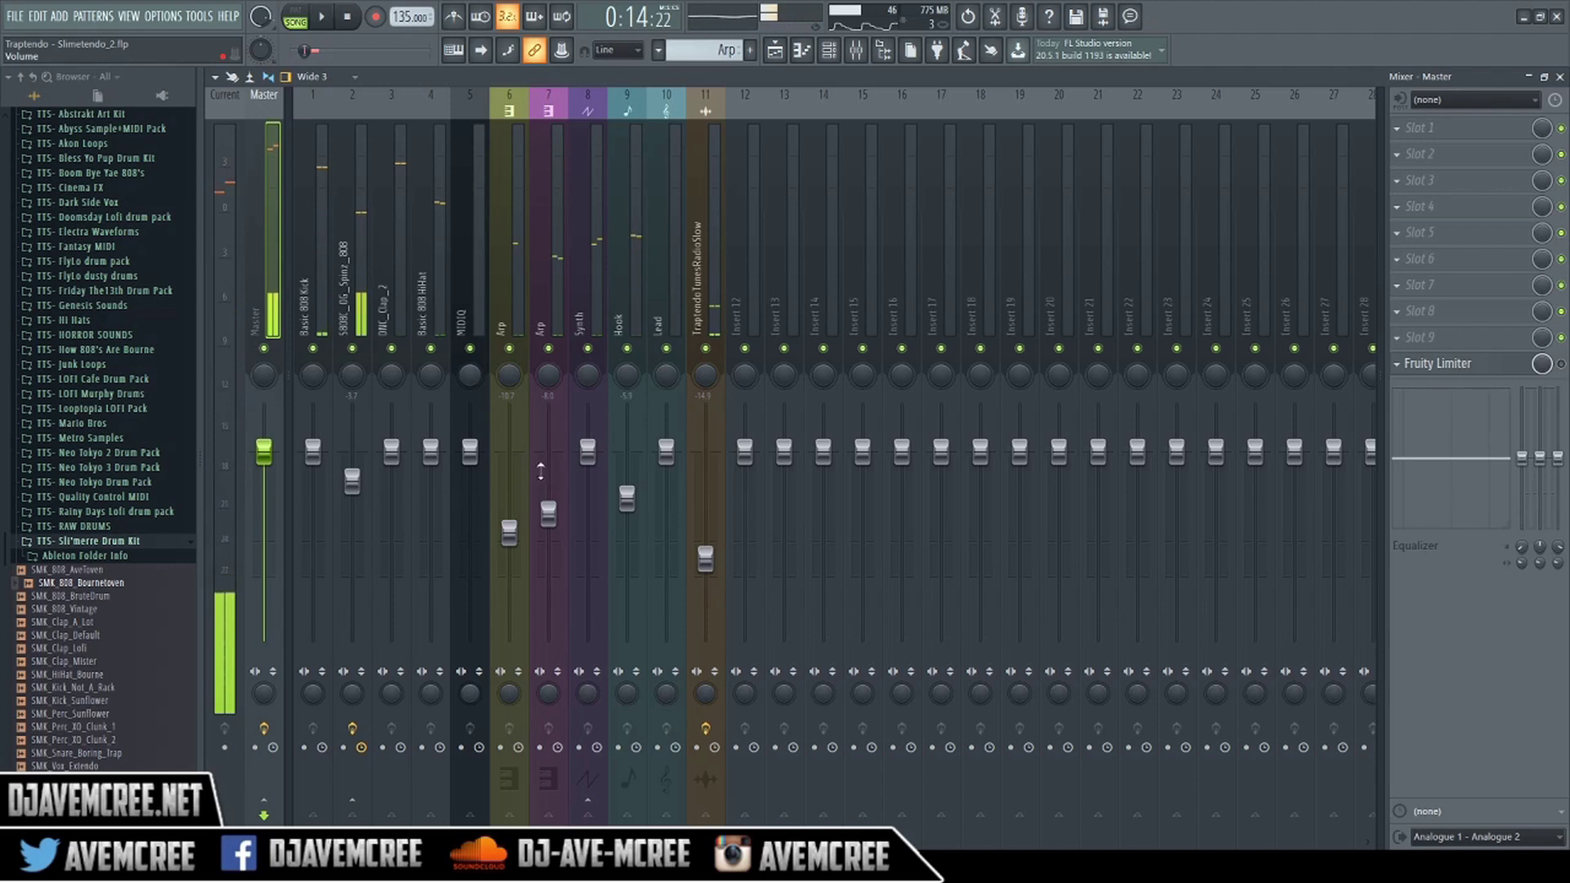
- Select the five melodic tracks from the first Arp to Lead and lower them together, with Synth and Lead at about -2.9 dB
left_click(516, 317)
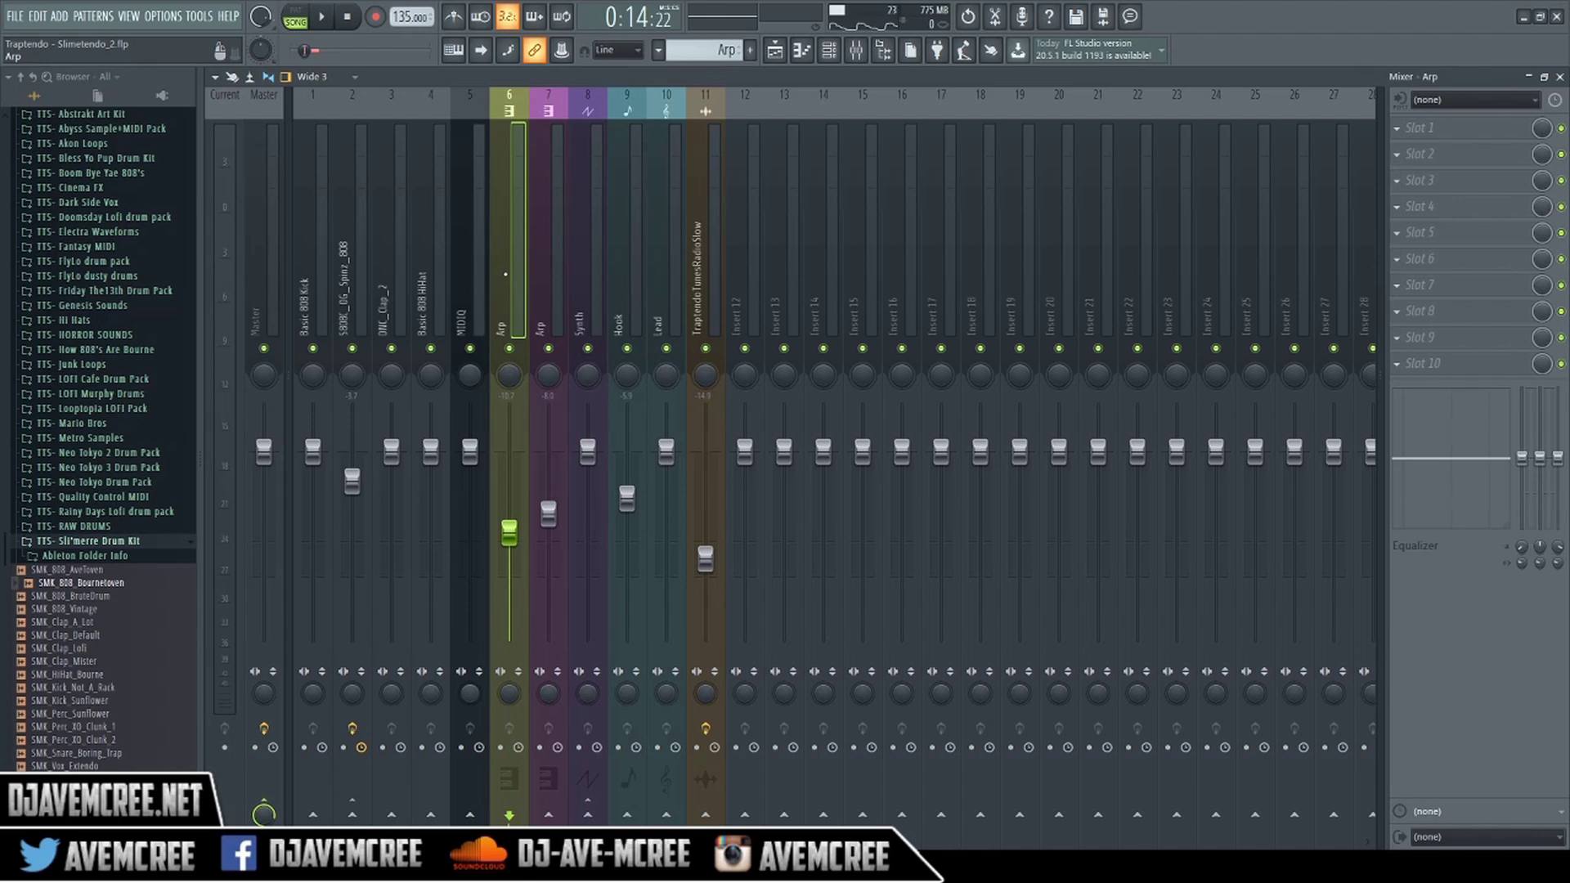
left_click_drag(505, 274, 654, 275)
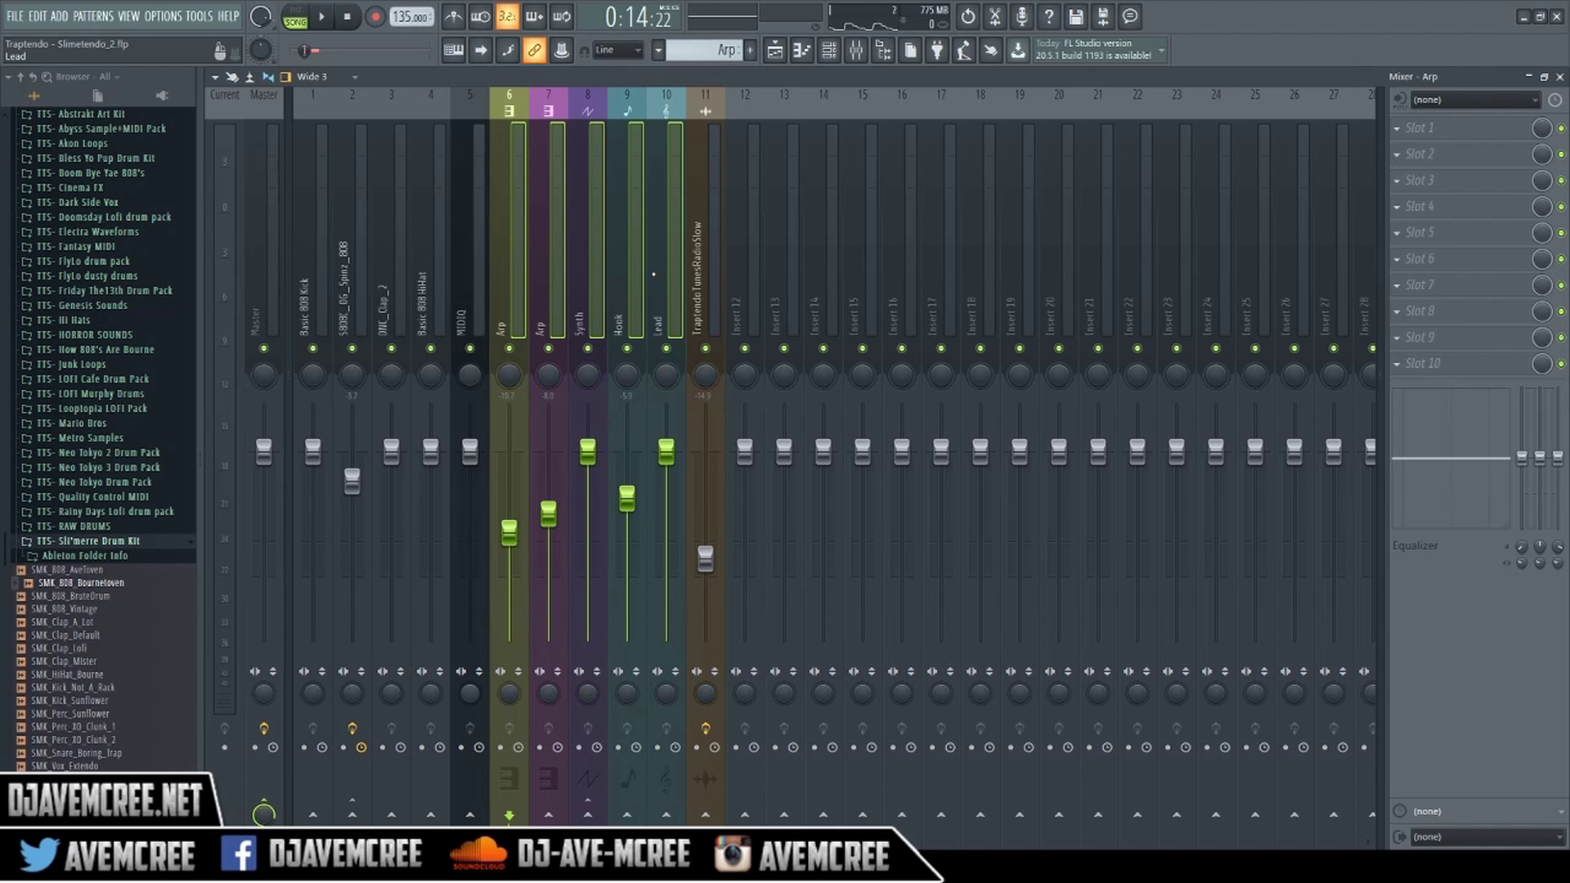
key("space")
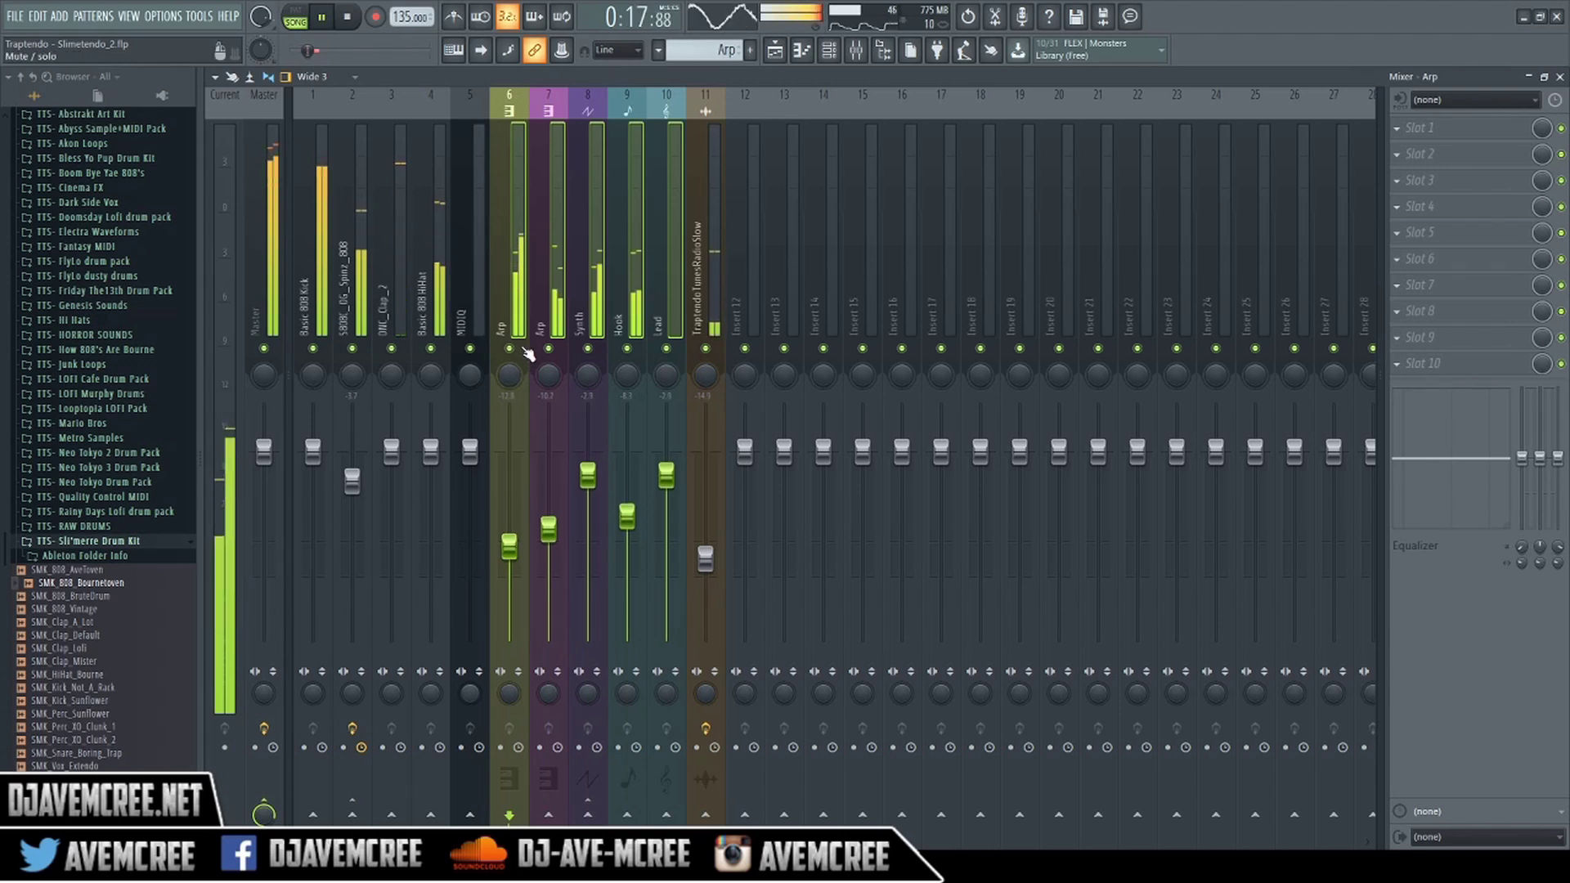
key("space")
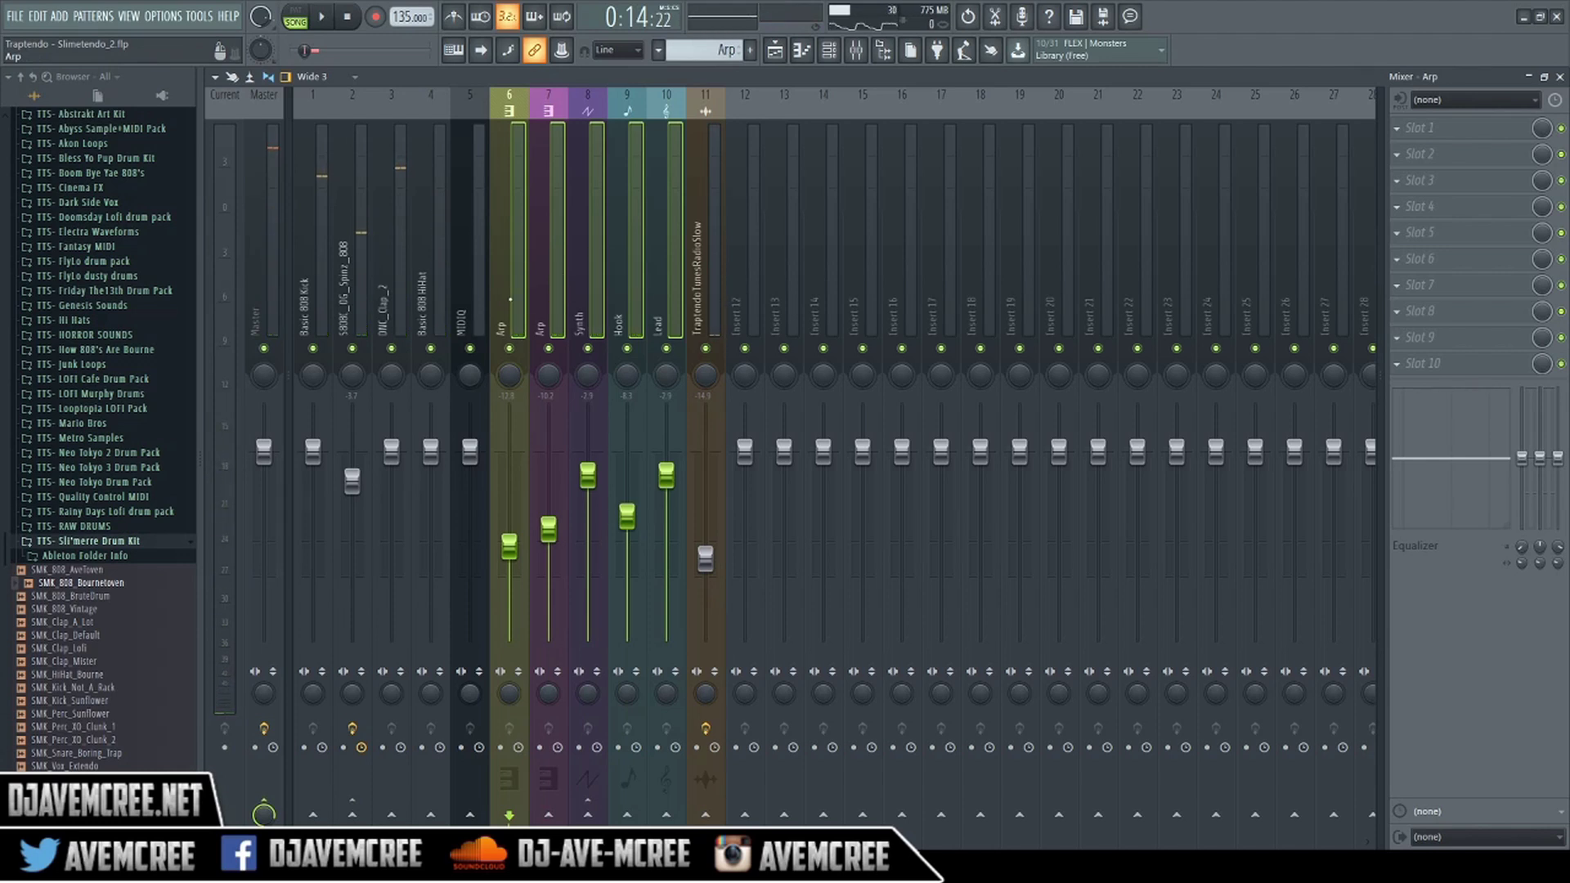
- Lower the first Arp track alone to about -13.7 dB and audition the mix
left_click(564, 262)
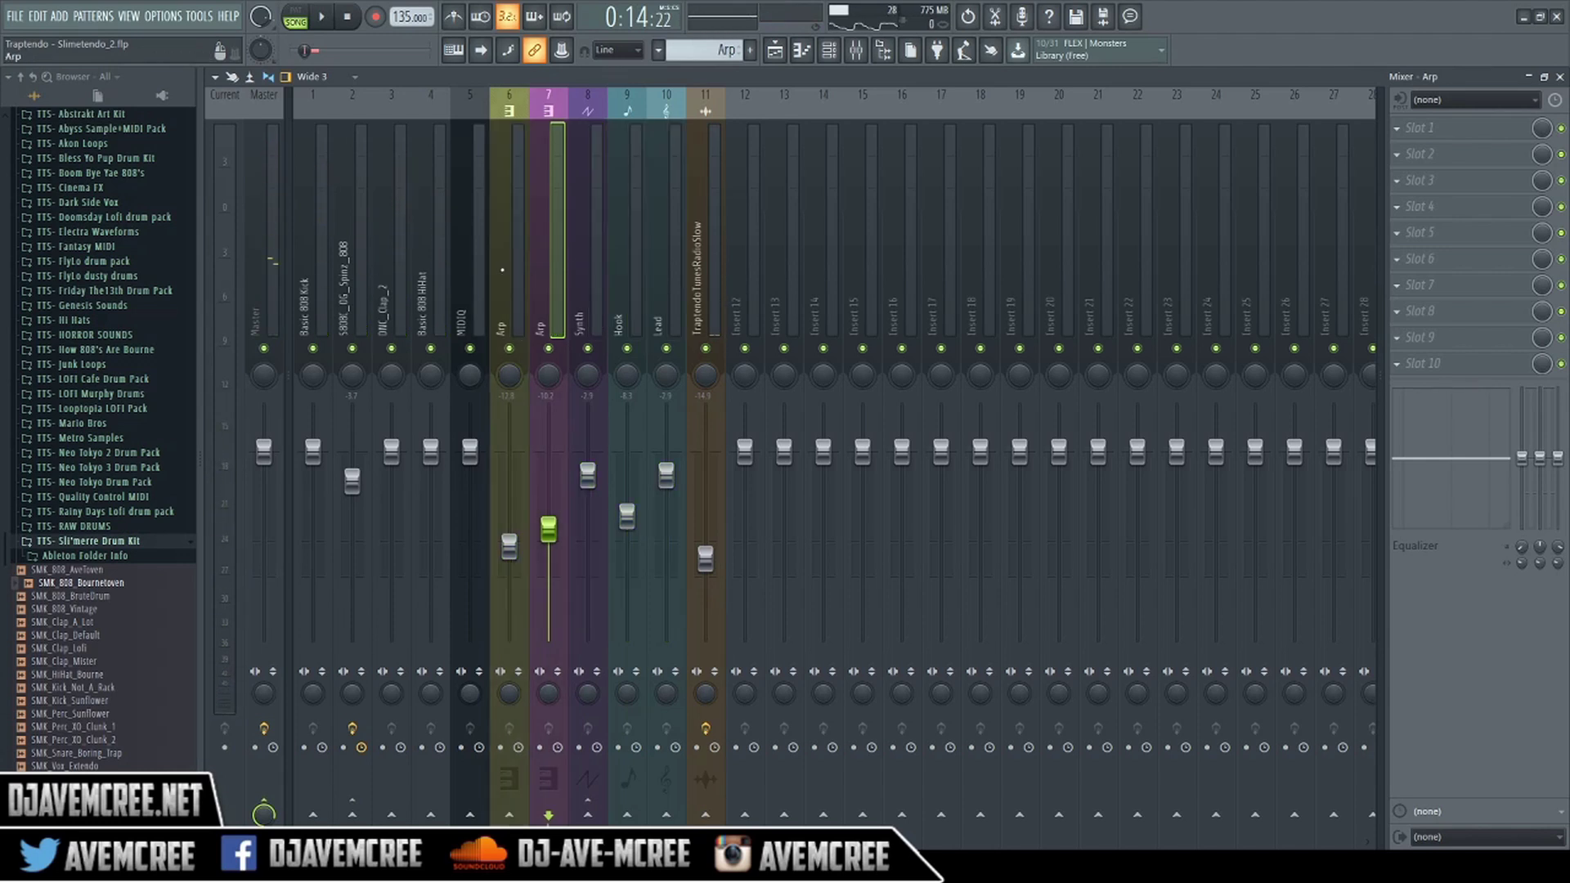
left_click(502, 270)
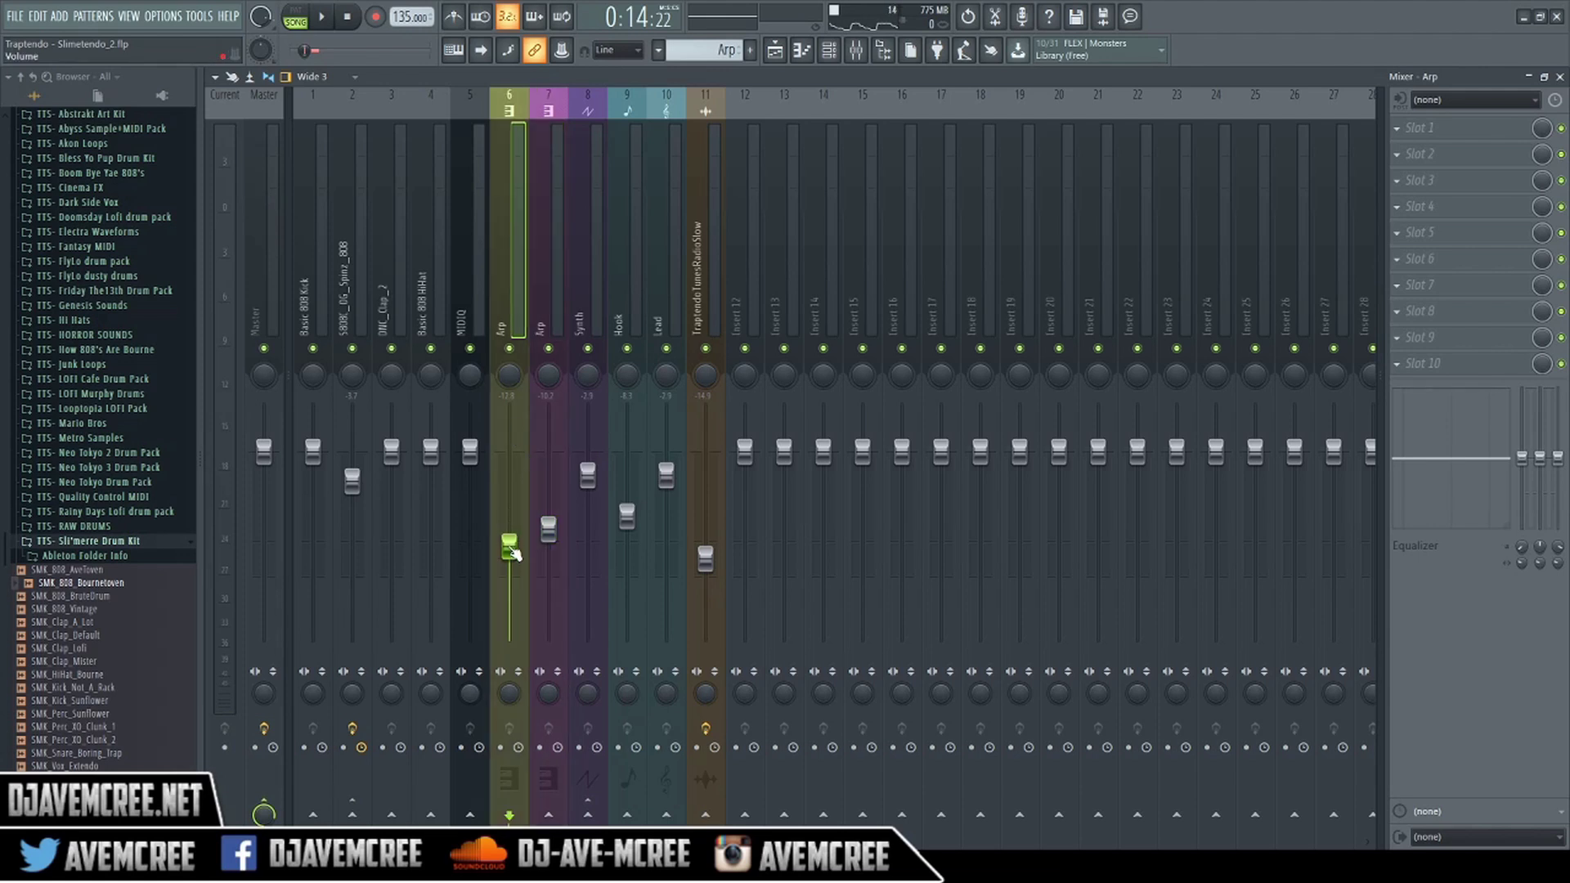
left_click_drag(512, 550, 512, 559)
key("space")
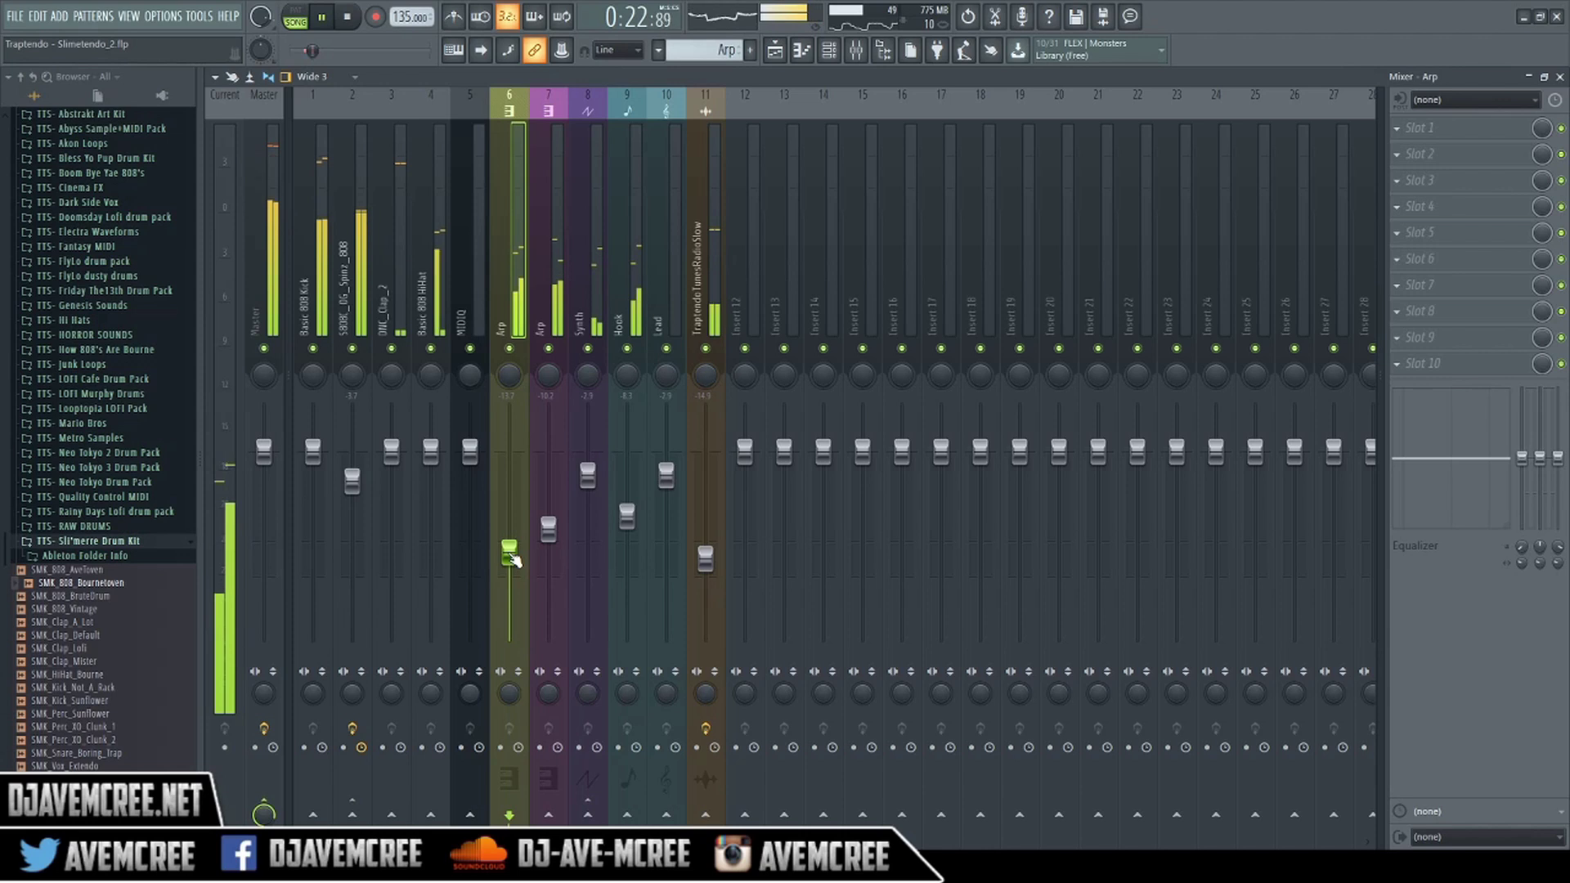
key("space")
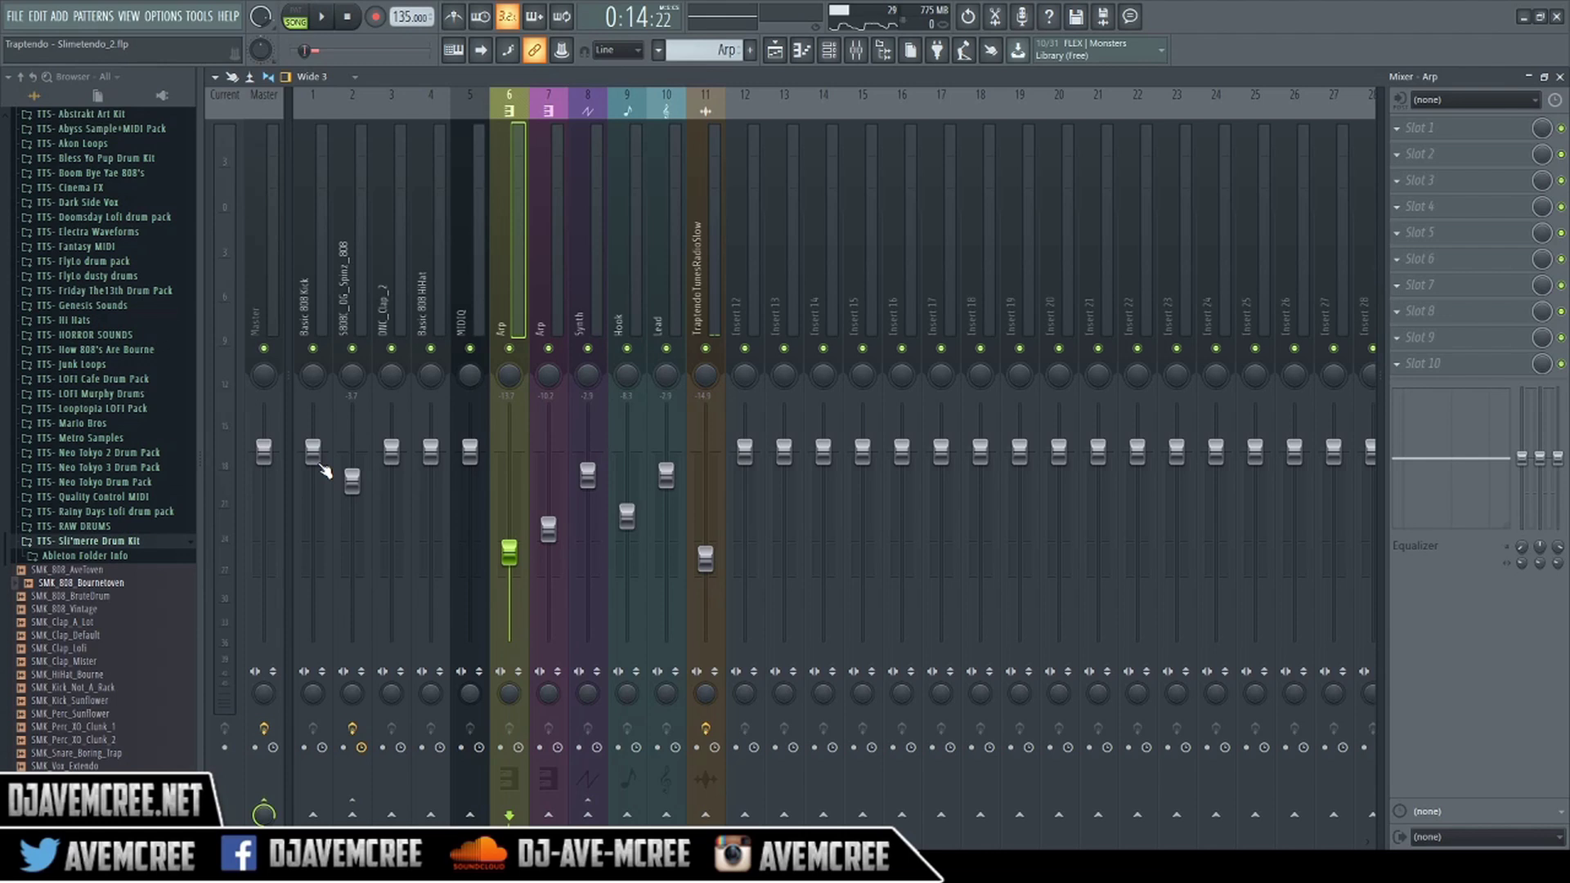
- Try the Basic 808 Kick track at about -3.5 dB during playback and reset its volume
left_click_drag(313, 449, 312, 469)
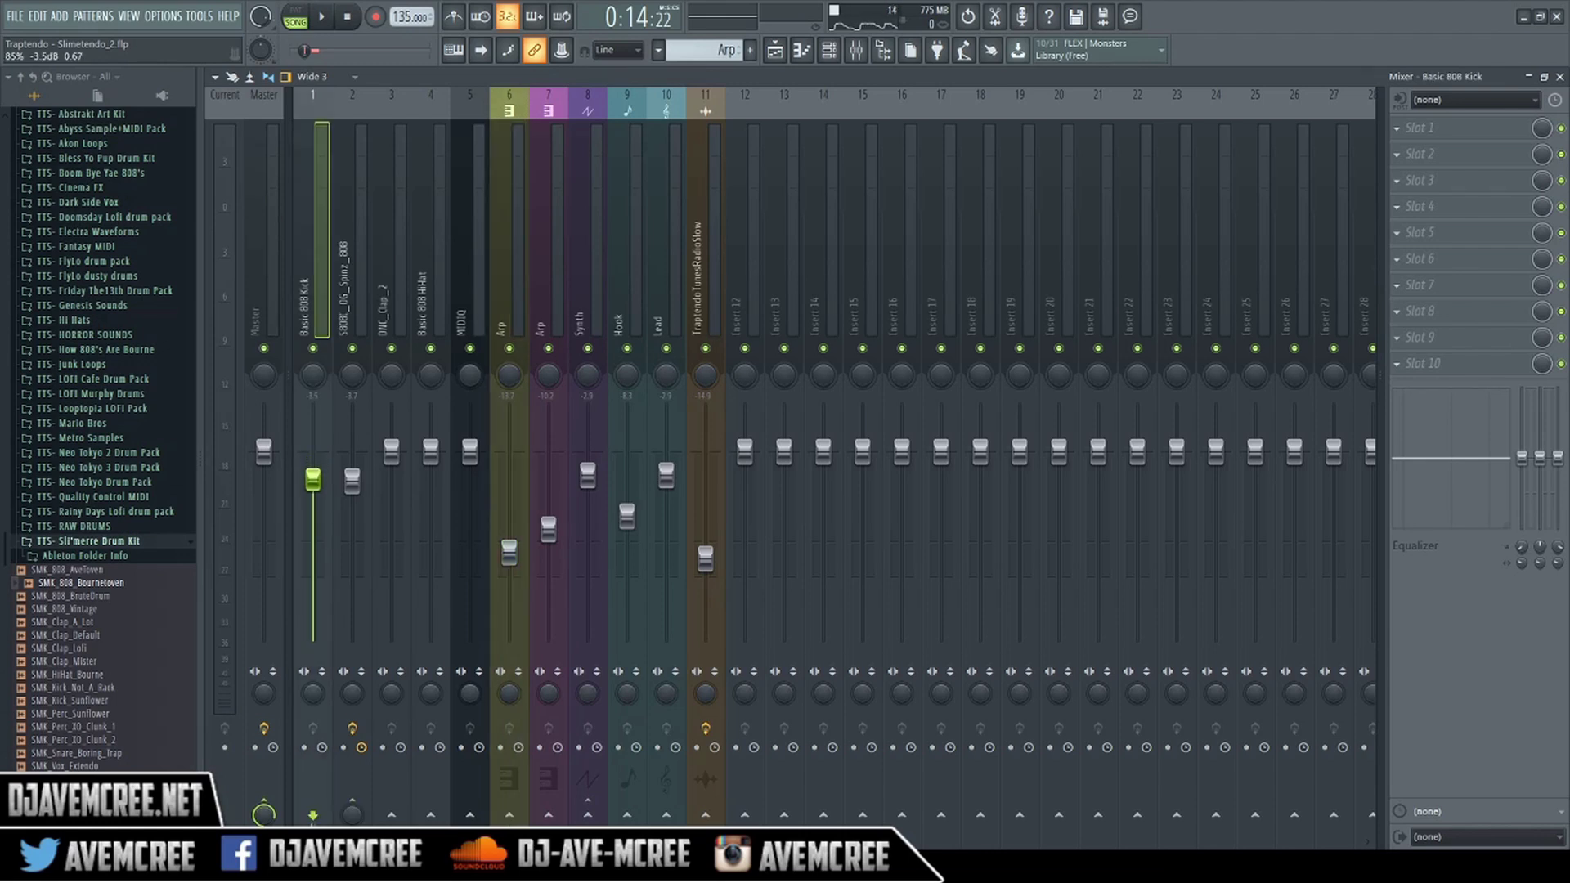
key("space")
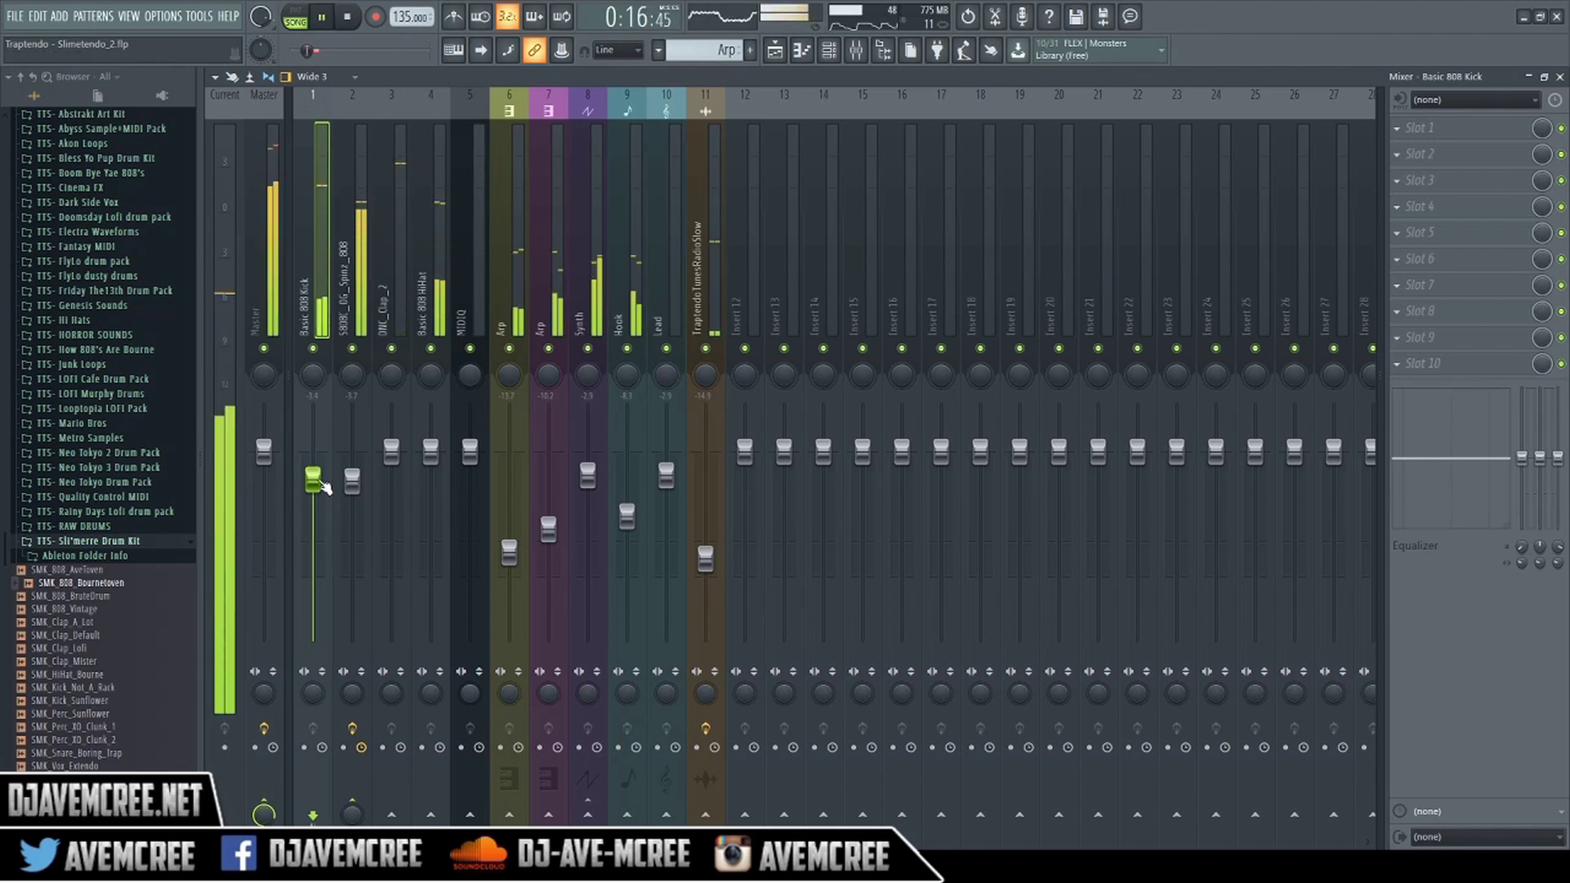
key("space")
right_click(321, 483)
left_click(341, 493)
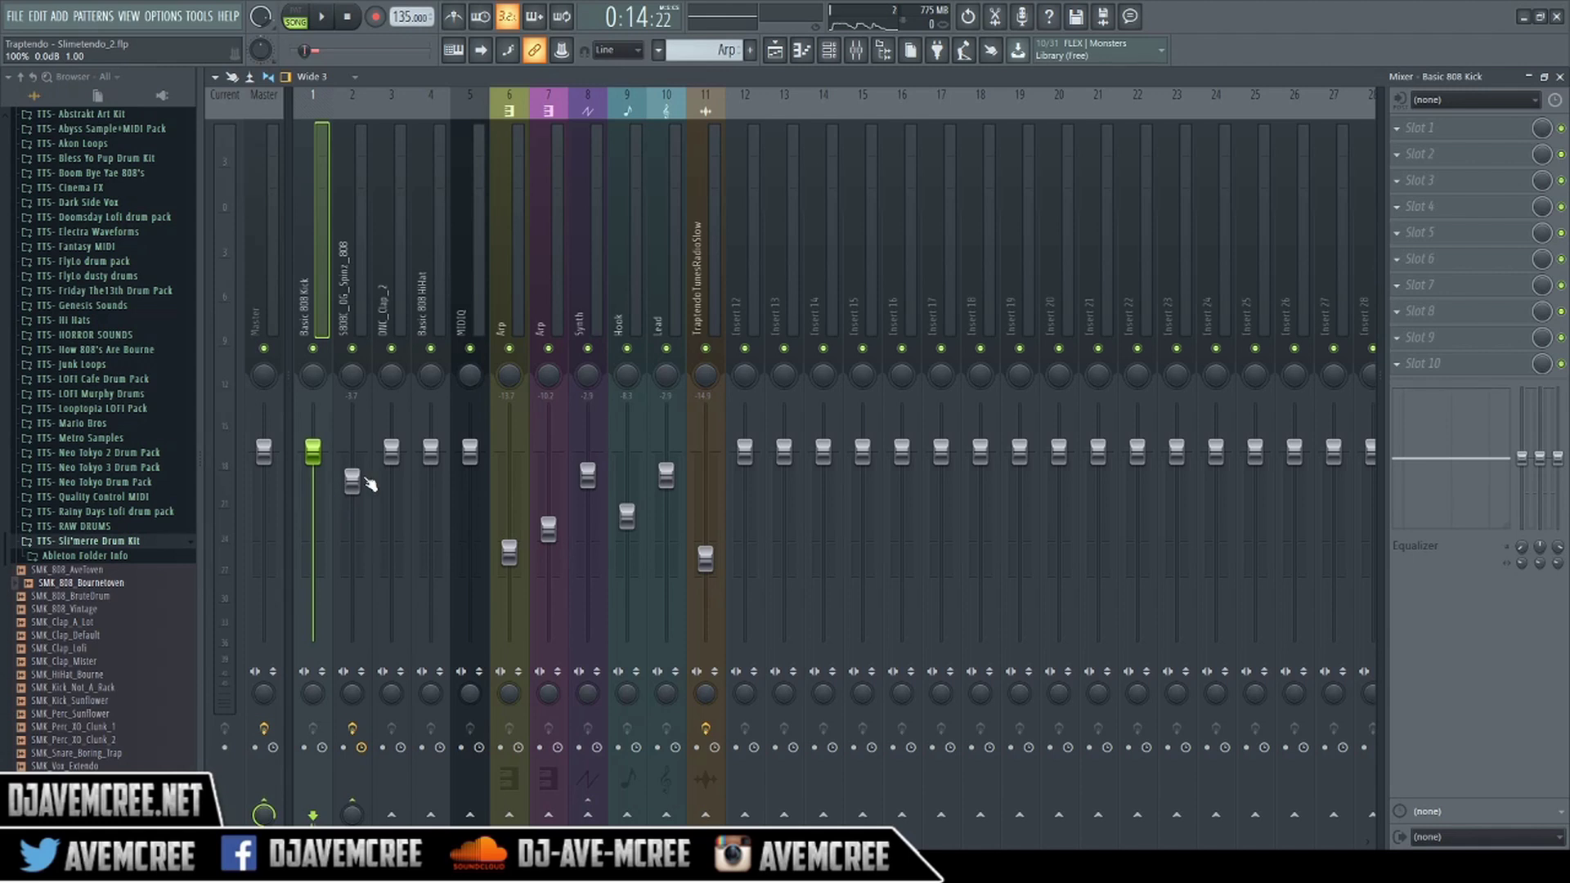
key("space")
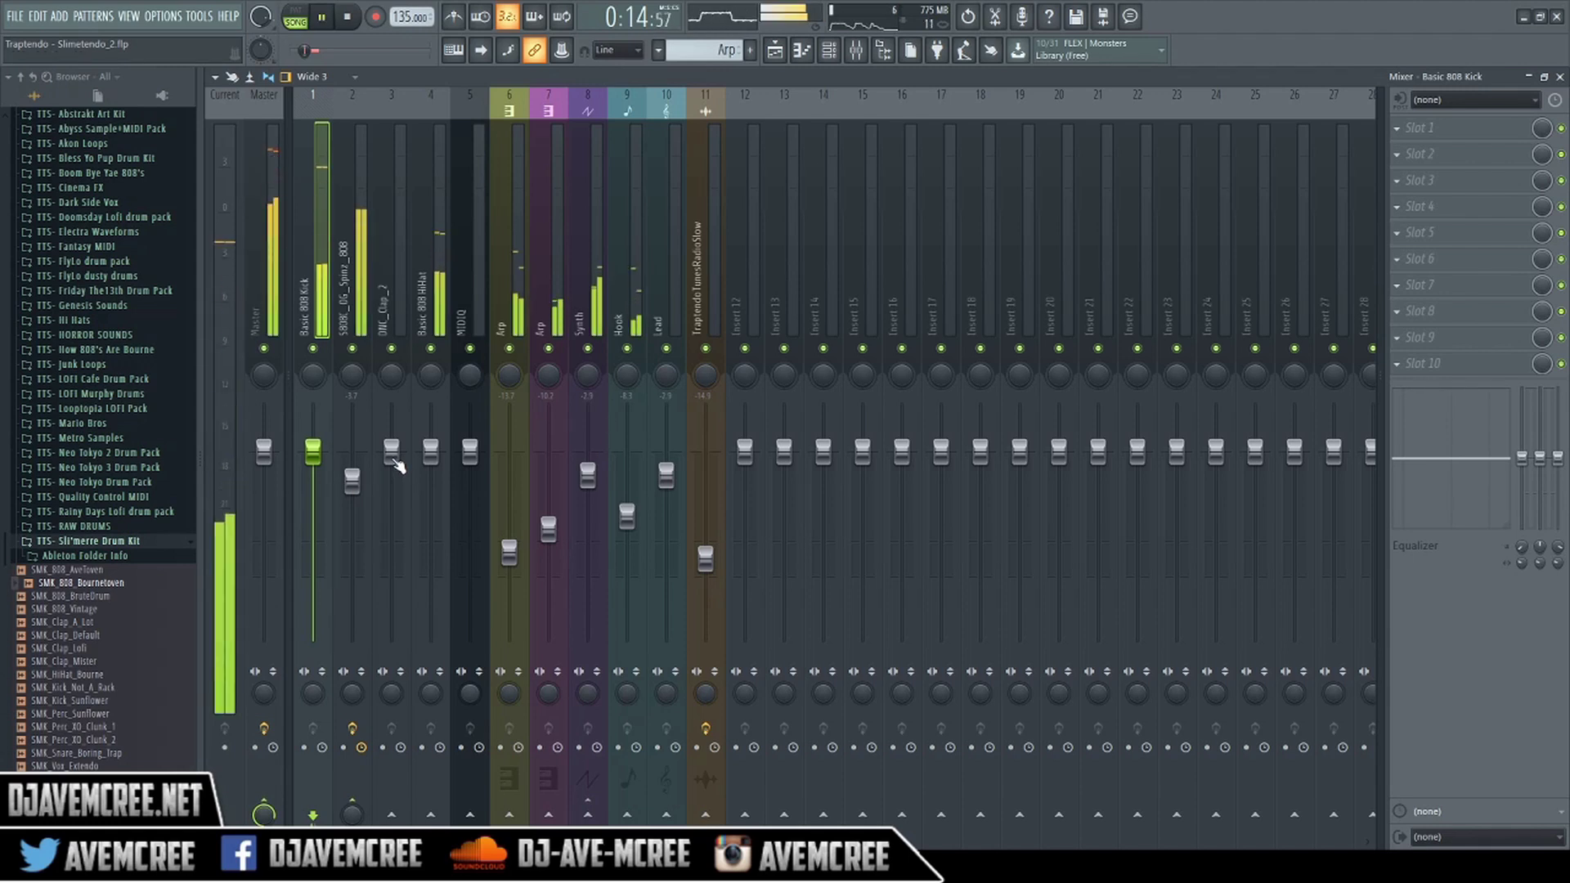
mouse_move(392, 451)
left_mouse_down()
mouse_move(391, 430)
mouse_move(398, 456)
left_mouse_up()
key("space")
right_click(397, 451)
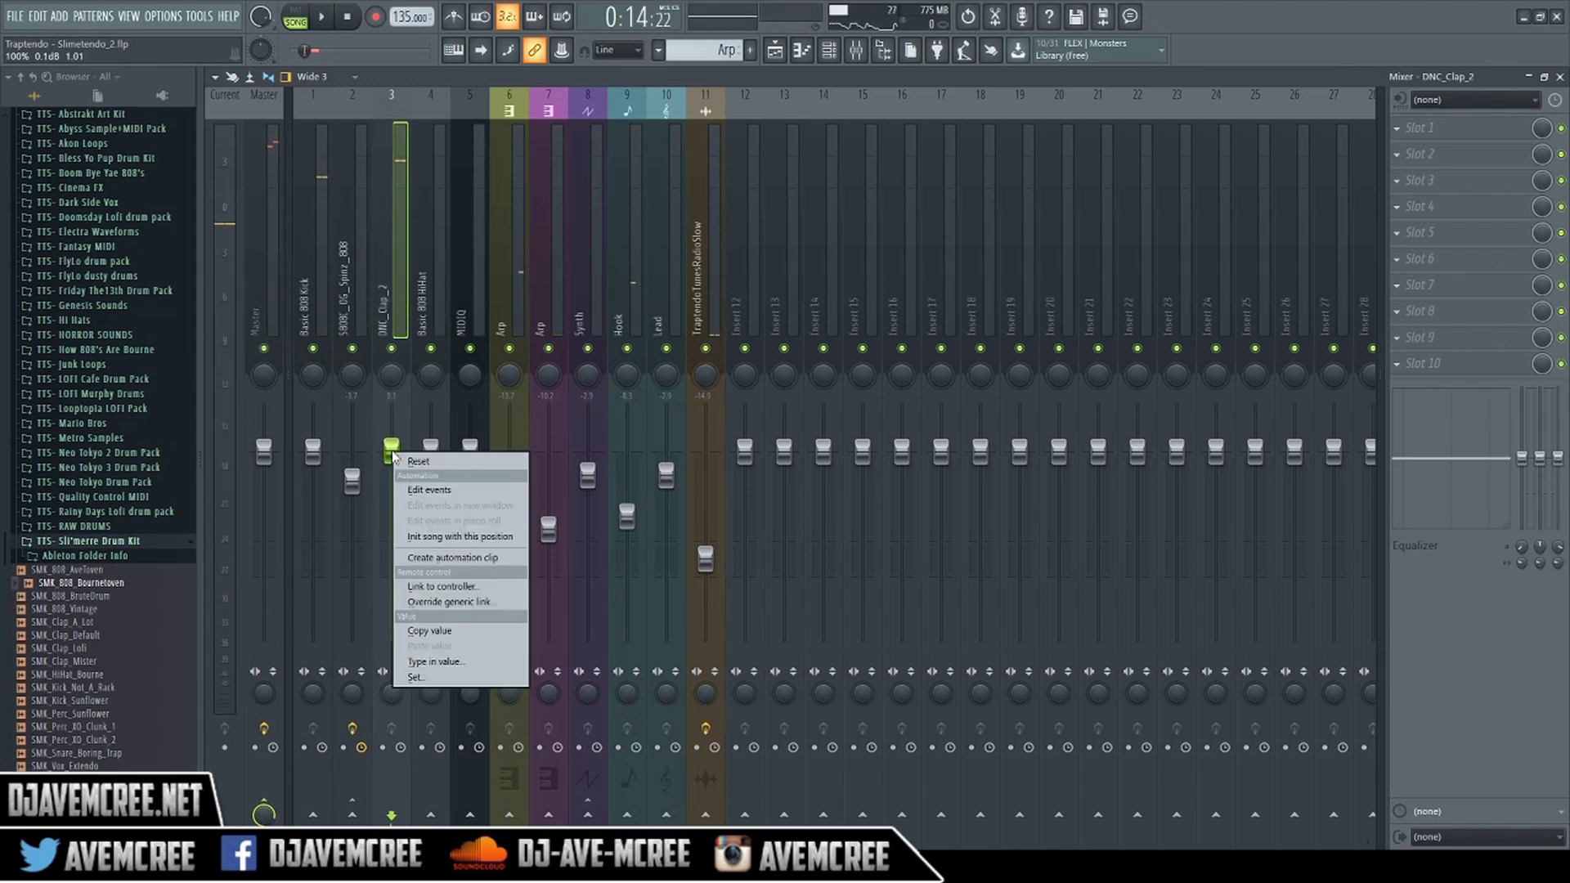
left_click(404, 463)
- Lower the DNC_Clap_2 track's volume to about -3.0 dB while the song plays
key("space")
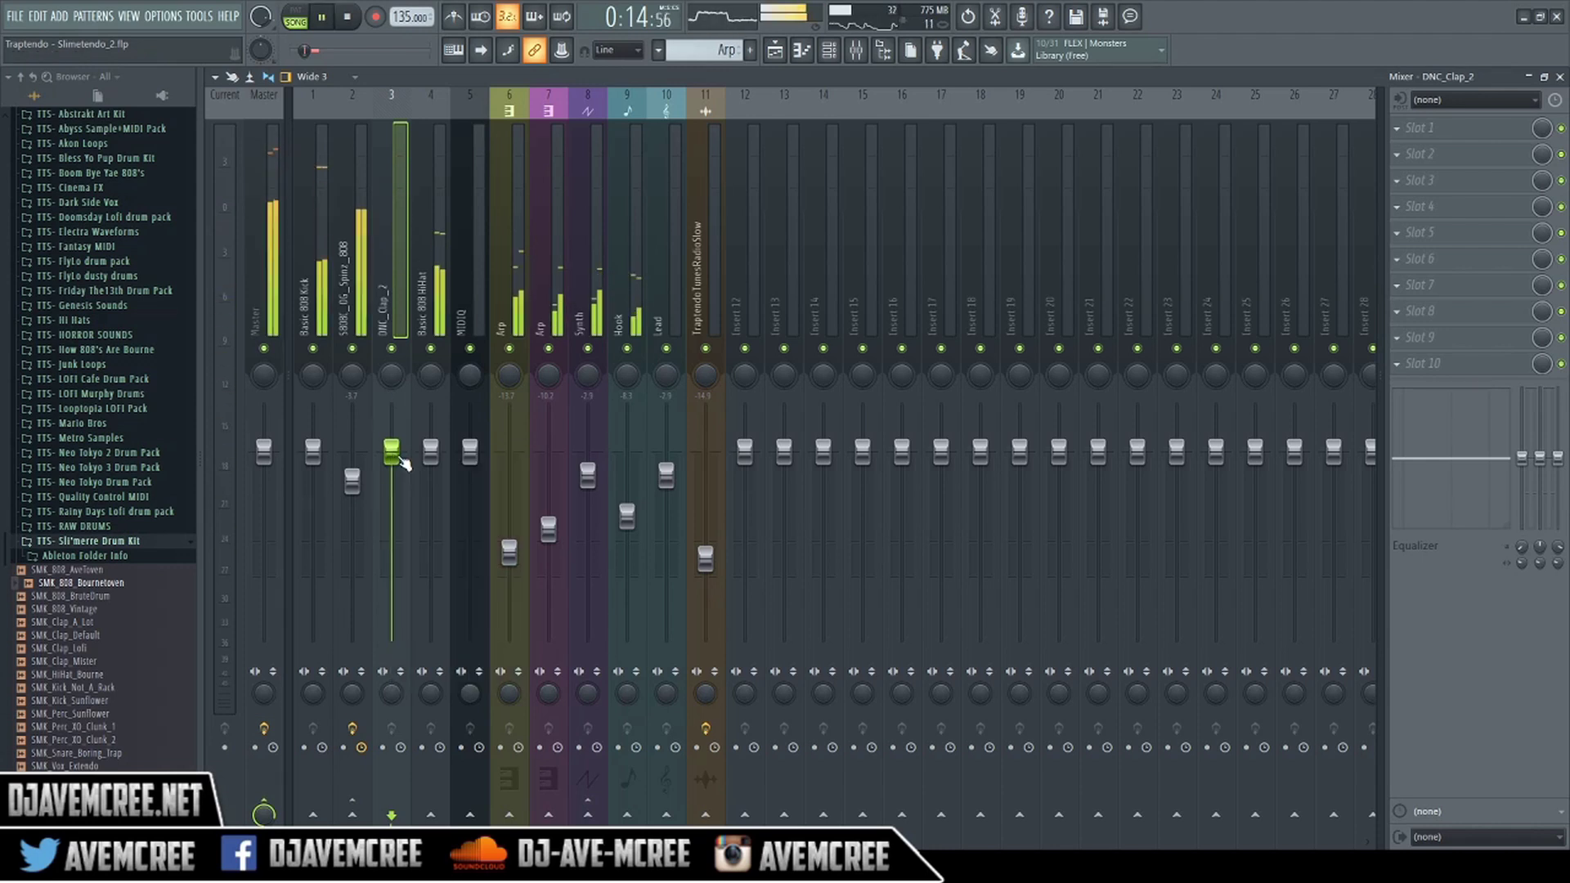
left_click_drag(403, 464, 401, 479)
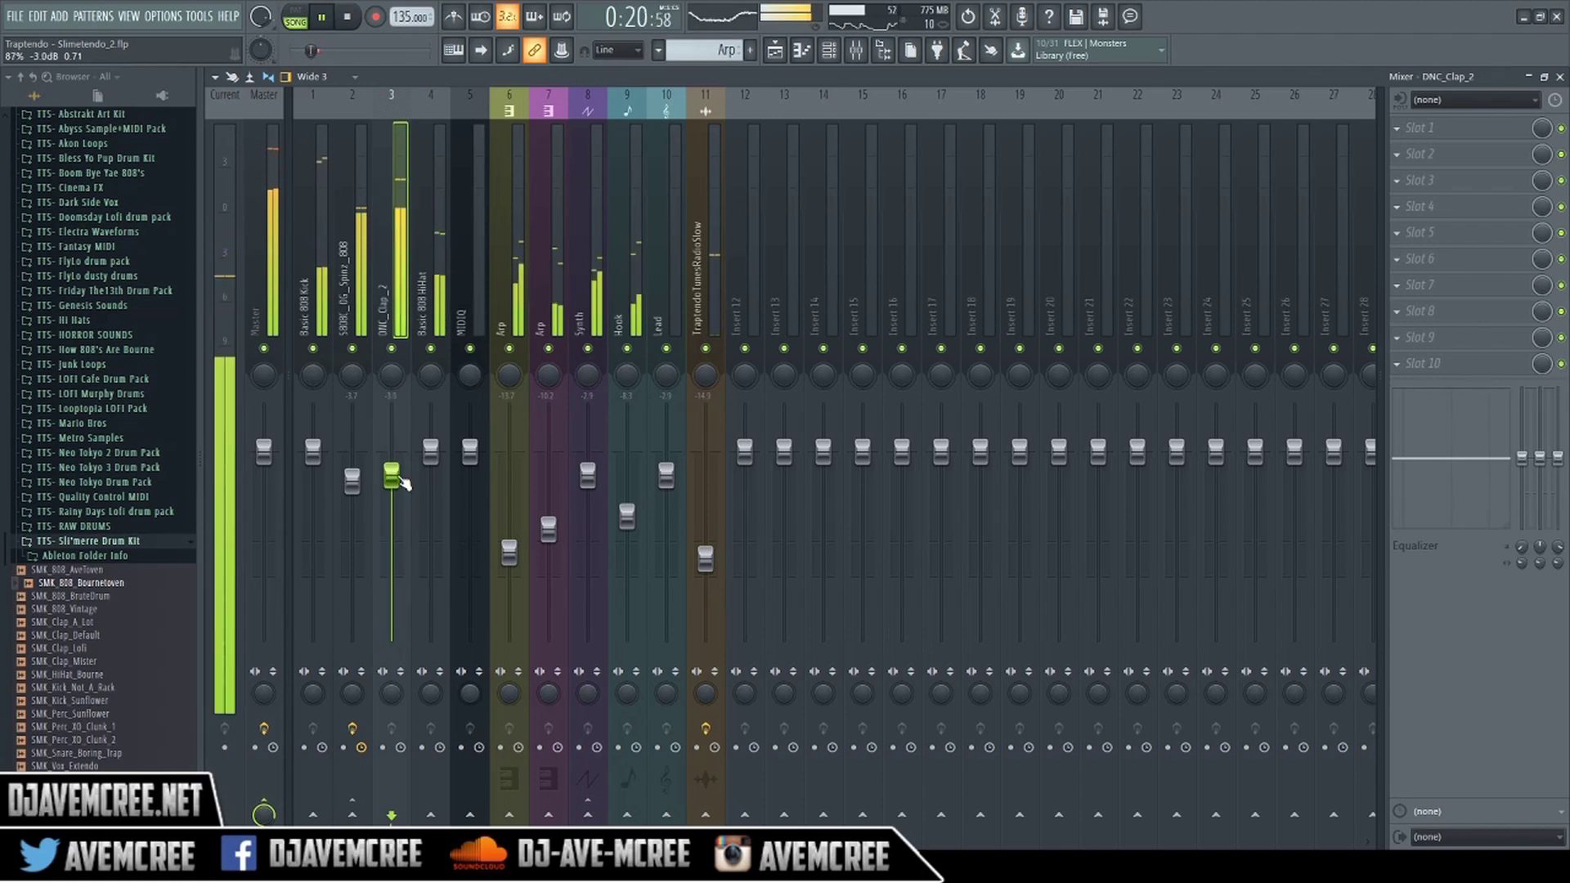
key("space")
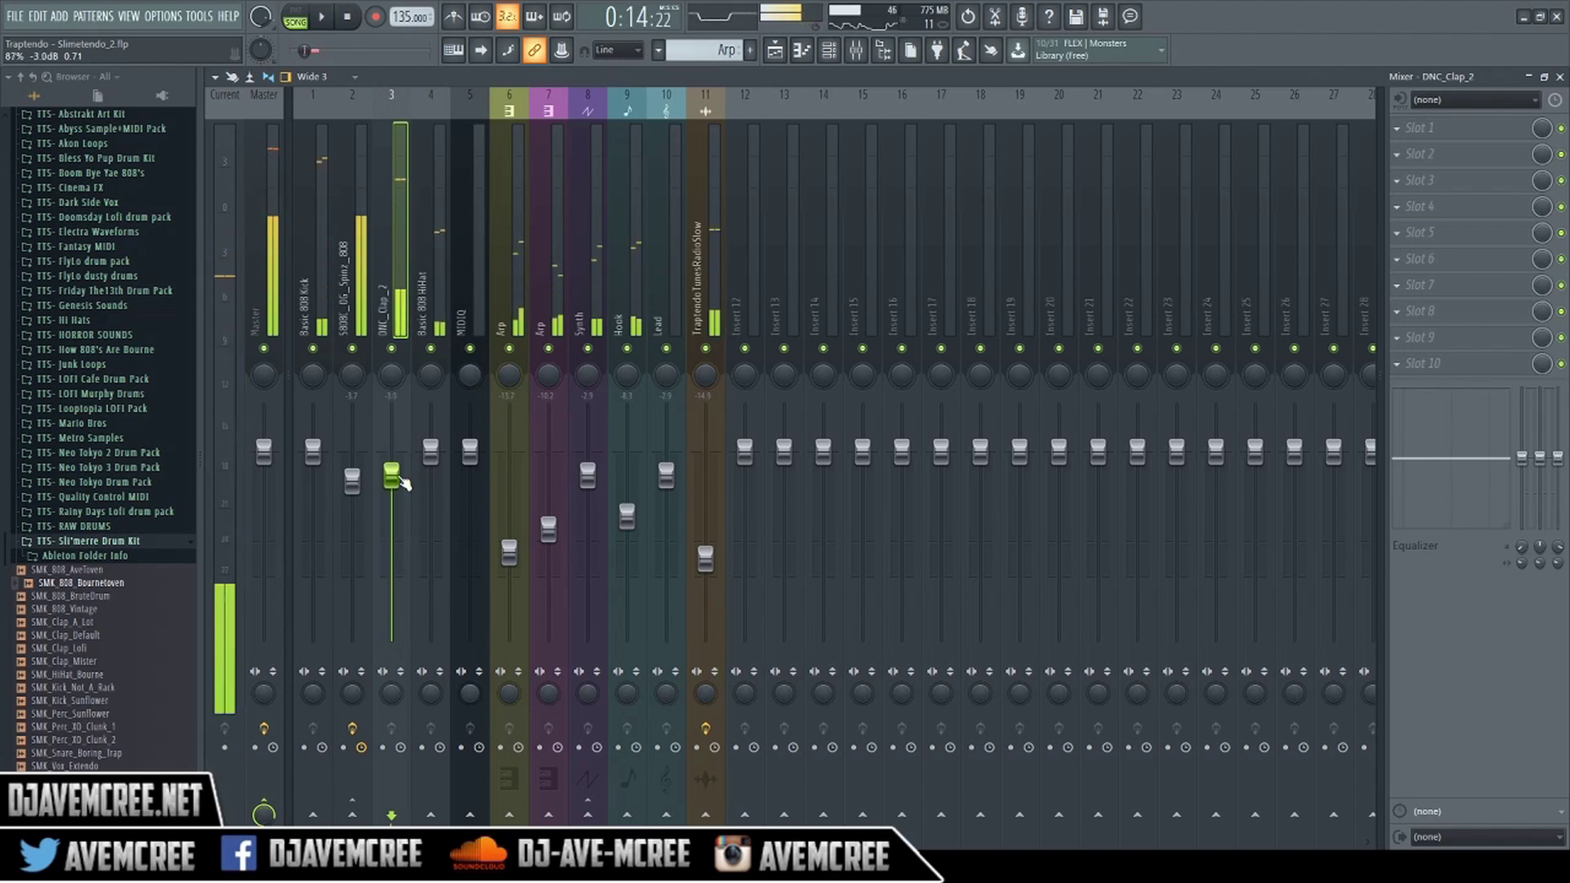